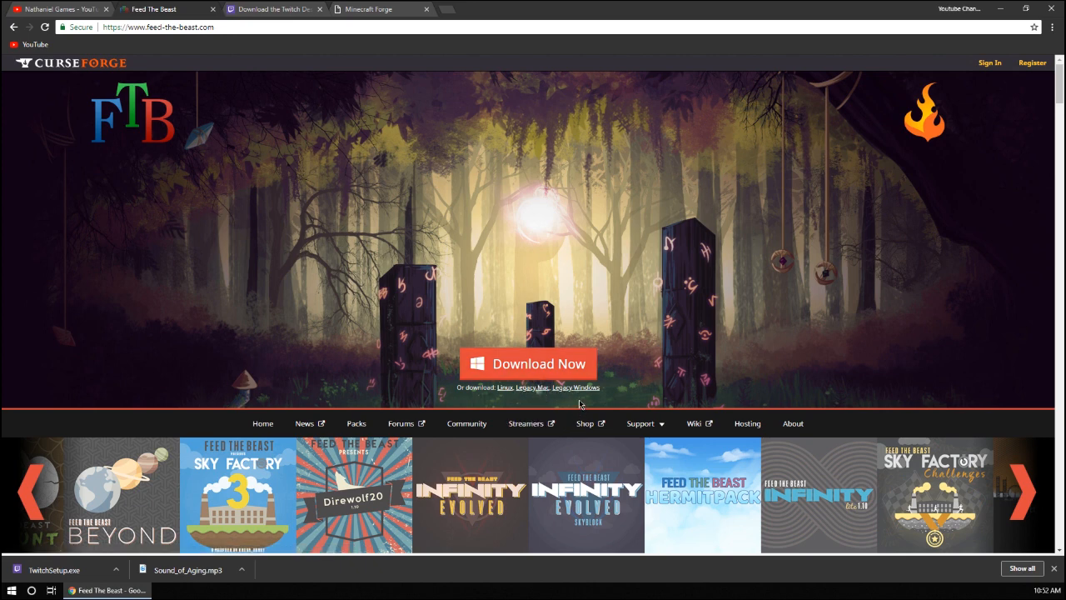
# Dismiss the downloads bar and look over the Feed The Beast and Twitch Desktop App download pages
pyautogui.click(1054, 568)
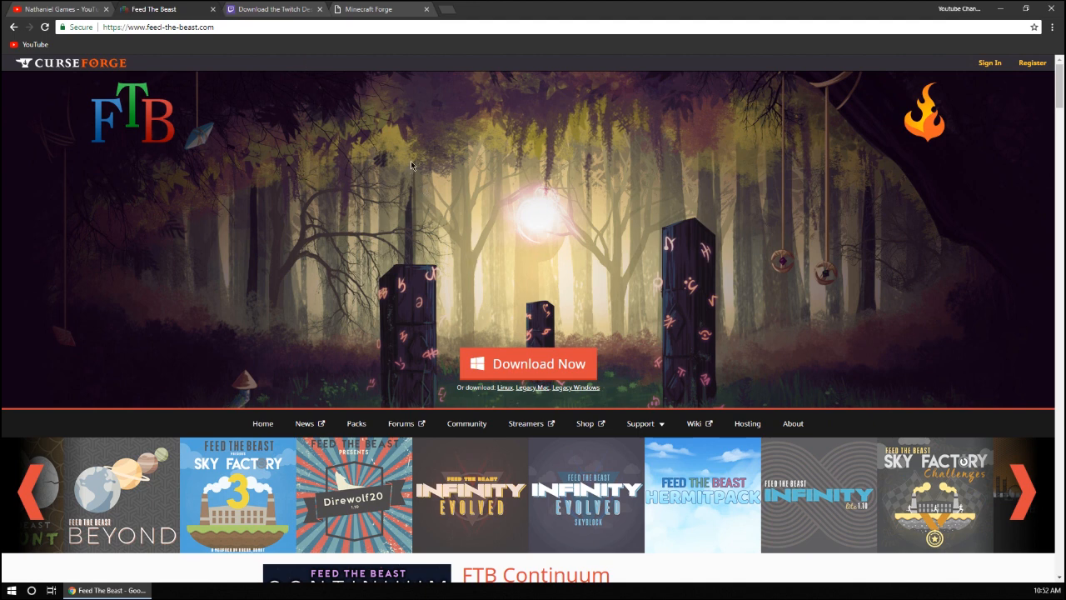
pyautogui.click(291, 12)
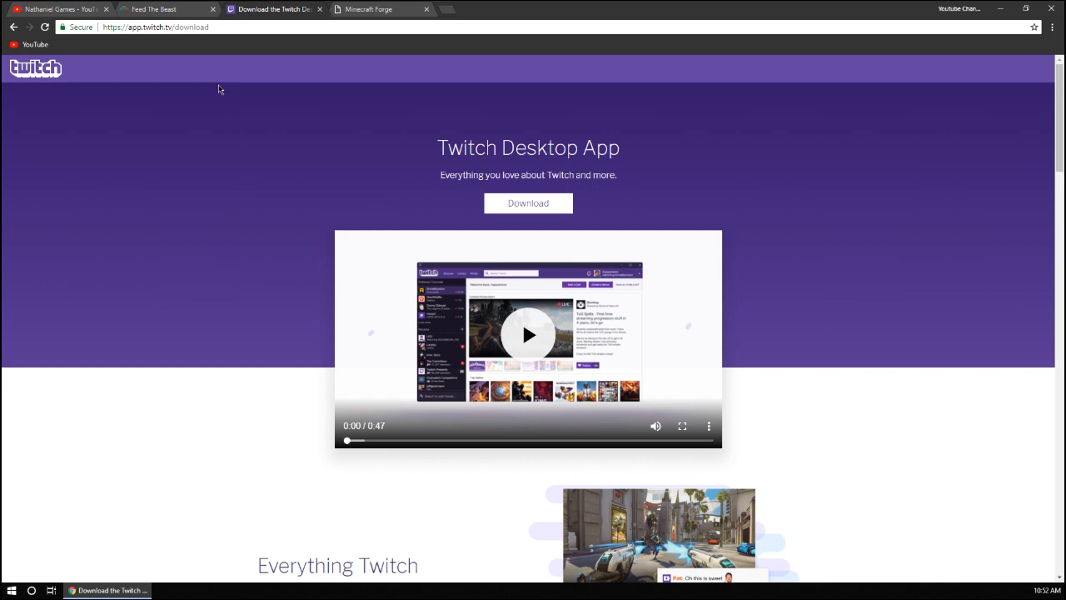
pyautogui.click(193, 8)
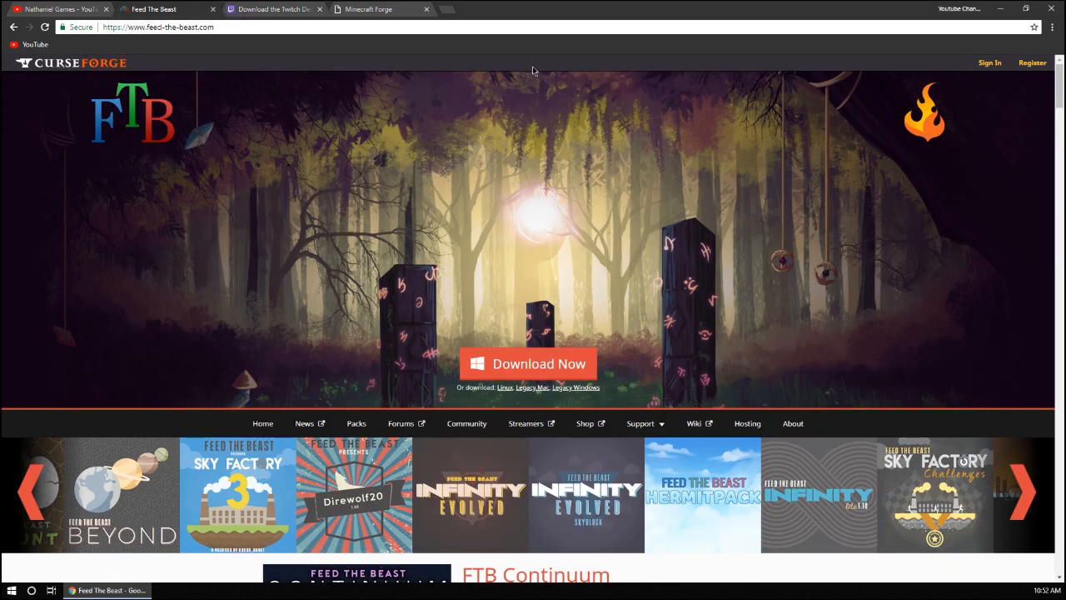
pyautogui.click(236, 6)
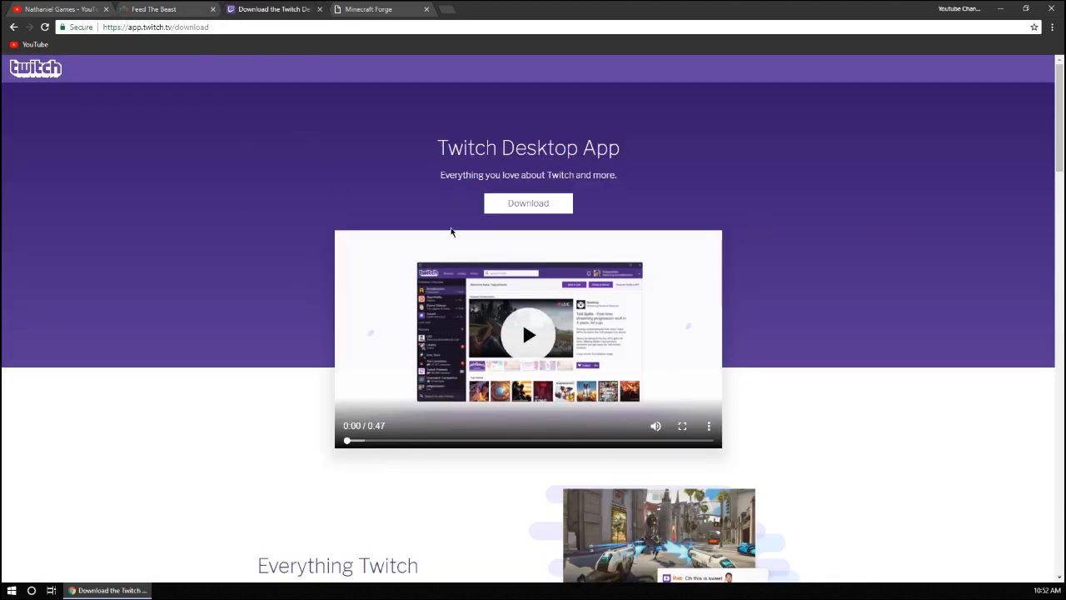
pyautogui.click(179, 10)
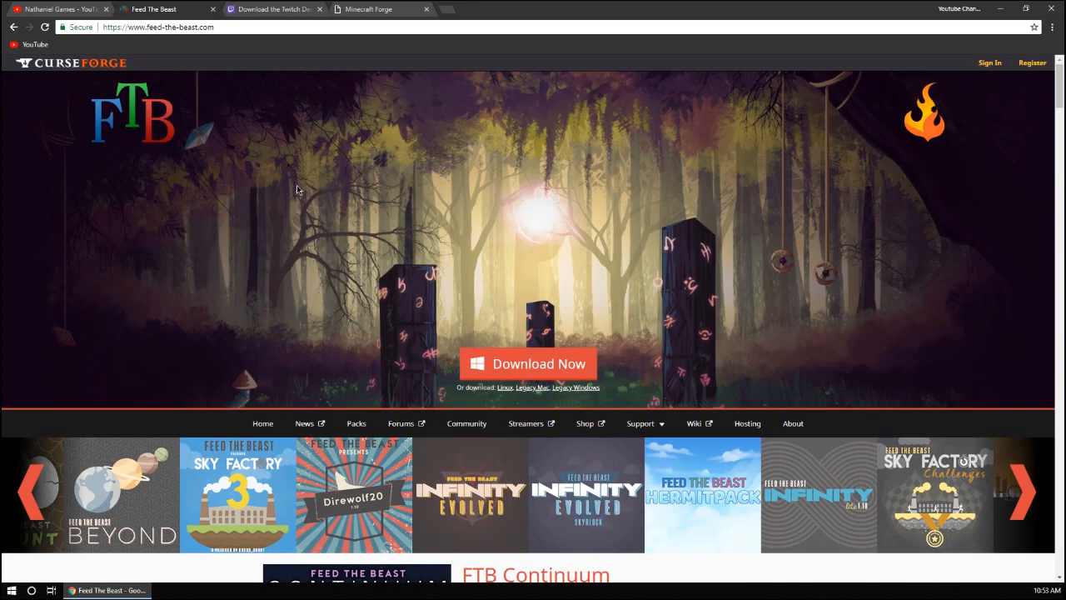
pyautogui.click(267, 9)
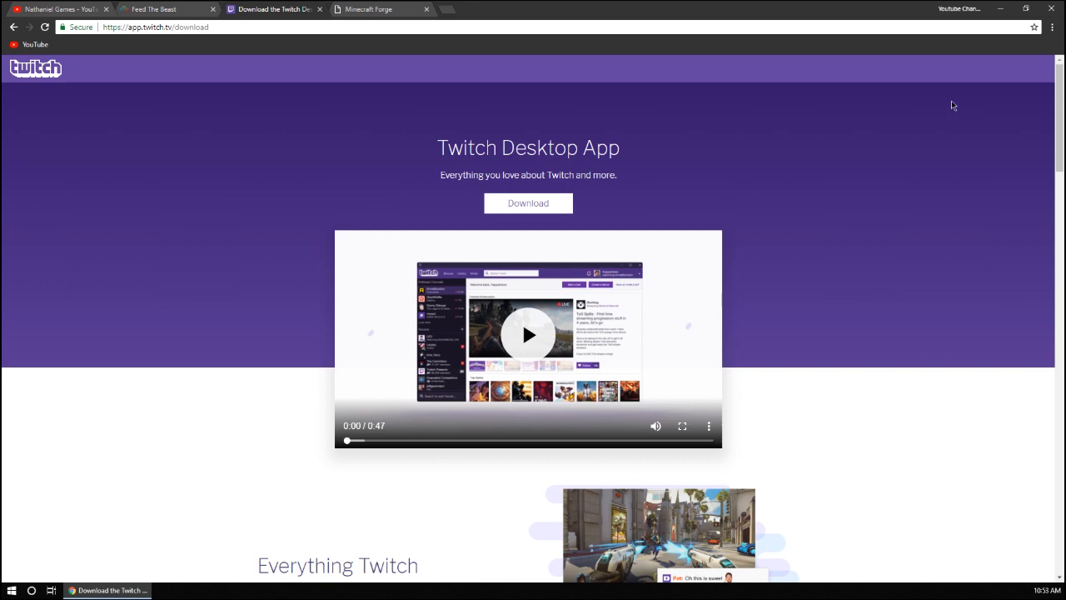
pyautogui.click(177, 9)
# Minimize the browser and turn on the display of desktop icons
pyautogui.click(1000, 8)
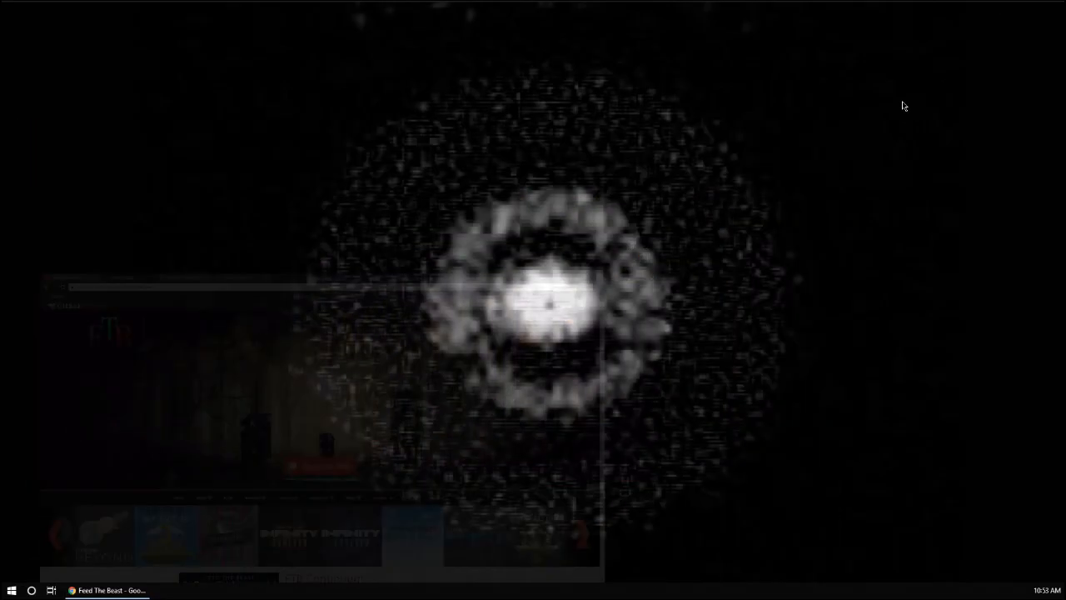
pyautogui.rightClick(597, 229)
pyautogui.moveTo(675, 240)
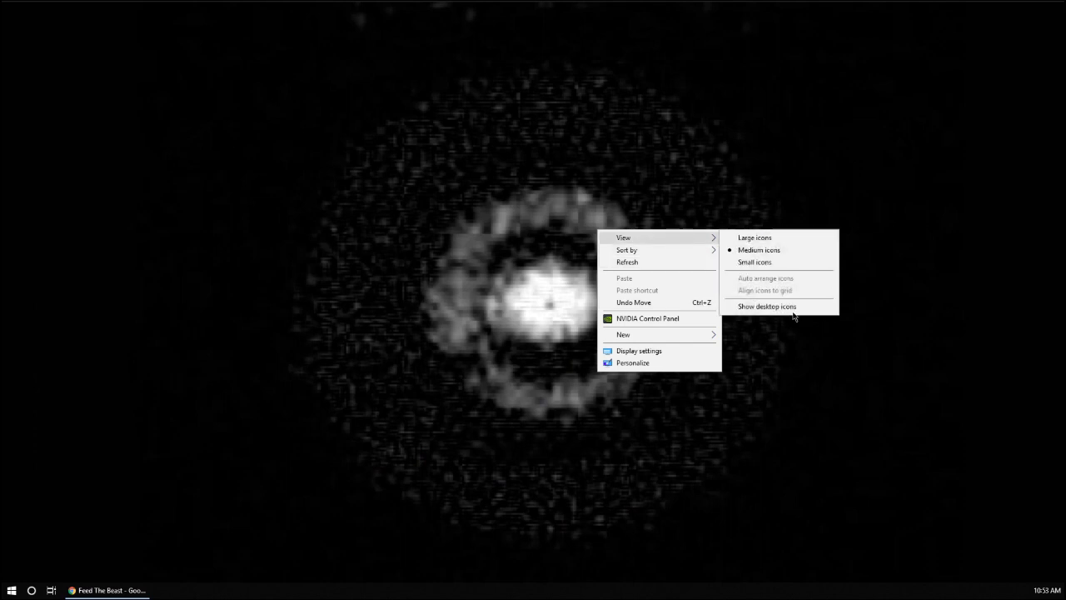
pyautogui.click(794, 308)
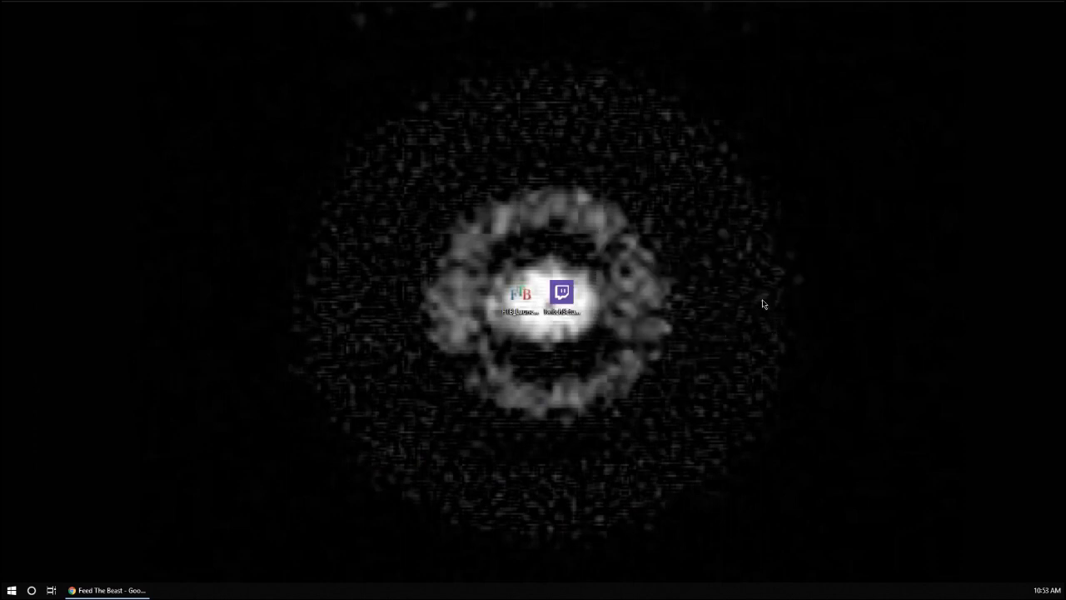
# Start FTB_Launcher.exe from the desktop and apply an FTB folder inside the user's Documents as the install folder
pyautogui.click(521, 298)
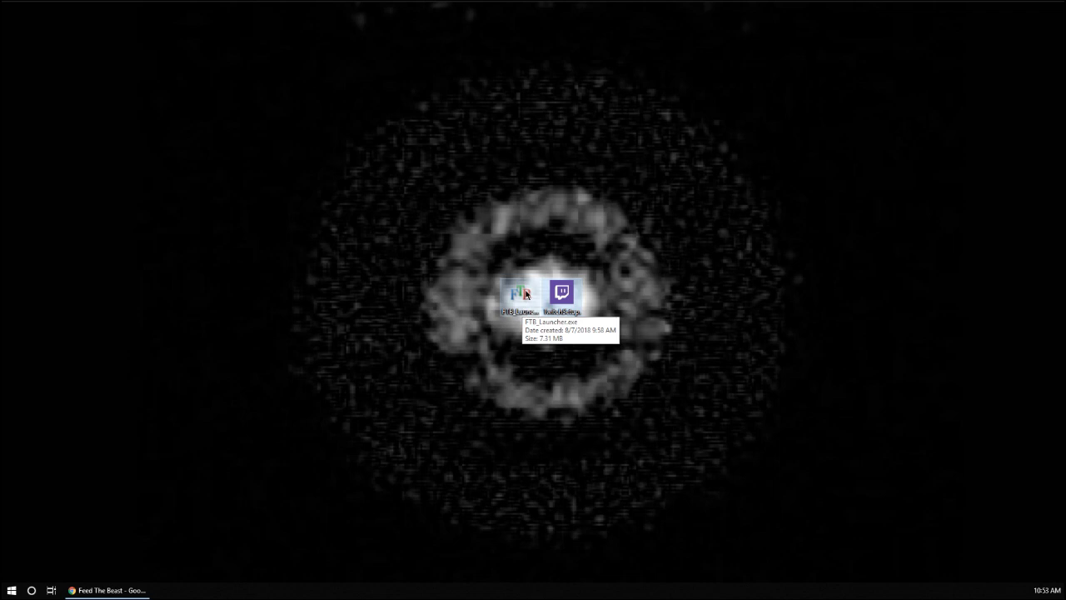
pyautogui.doubleClick(522, 302)
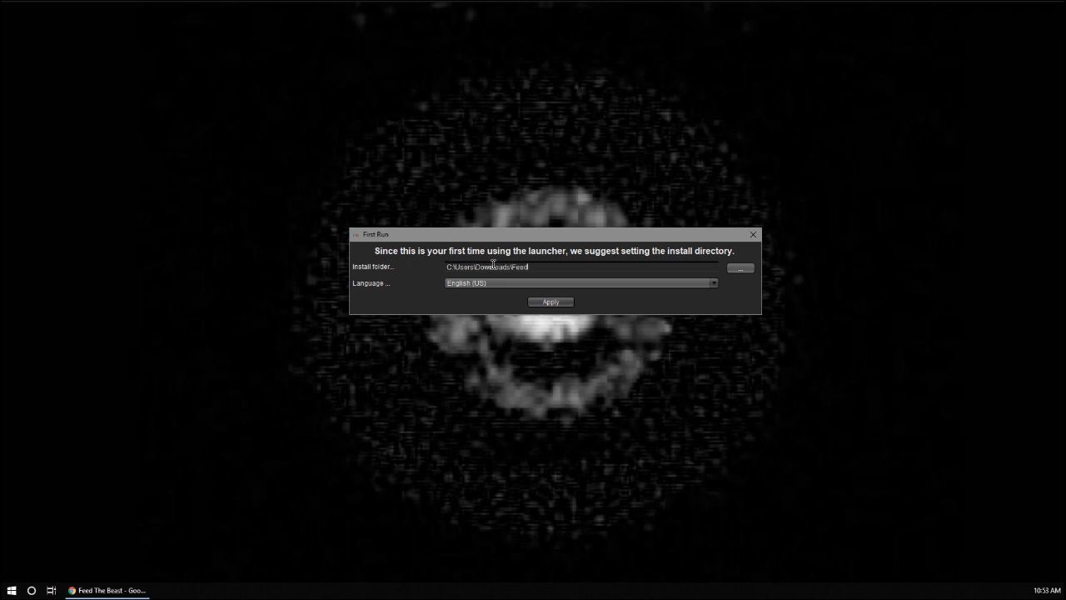
pyautogui.press('BackSpace')
pyautogui.press('BackSpace')
pyautogui.press('BackSpace')
pyautogui.press('BackSpace')
pyautogui.press('BackSpace')
pyautogui.press('BackSpace')
pyautogui.press('BackSpace')
pyautogui.press('BackSpace')
pyautogui.press('BackSpace')
pyautogui.press('BackSpace')
pyautogui.press('BackSpace')
pyautogui.press('BackSpace')
pyautogui.press('BackSpace')
pyautogui.press('BackSpace')
pyautogui.click(556, 303)
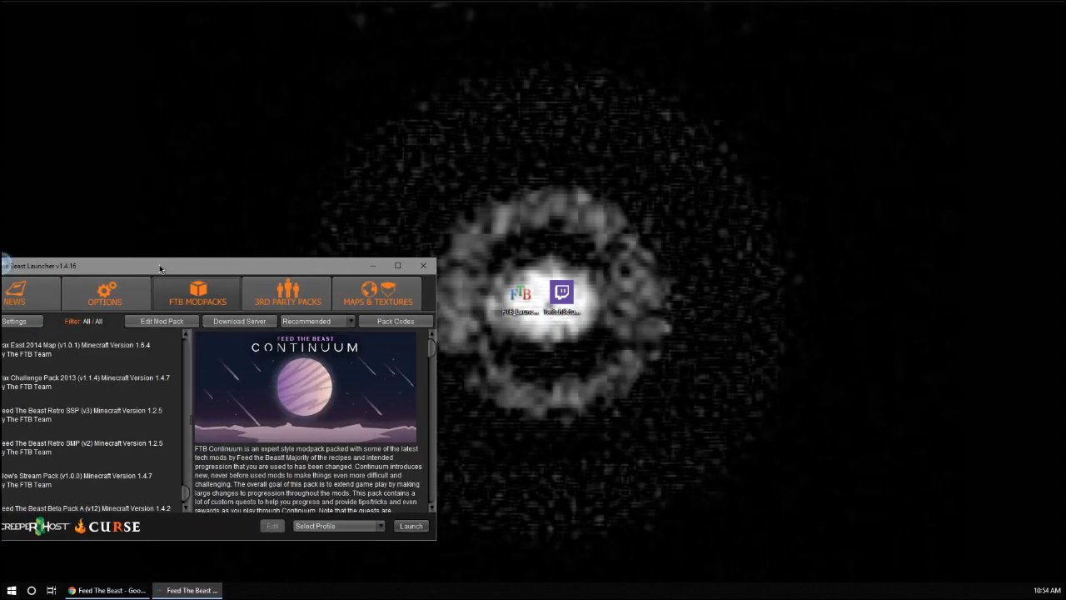
# Bring the launcher window fully into view, preview the FTB modpacks and select FTB Presents Direwolf20 1.12
pyautogui.moveTo(160, 266); pyautogui.dragTo(437, 170)
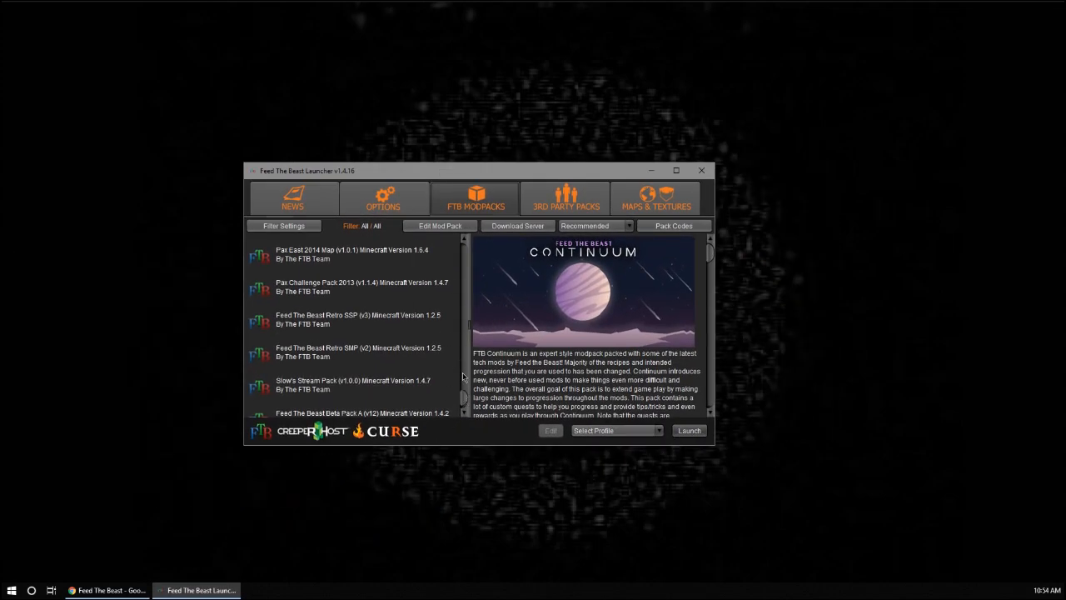
pyautogui.click(613, 430)
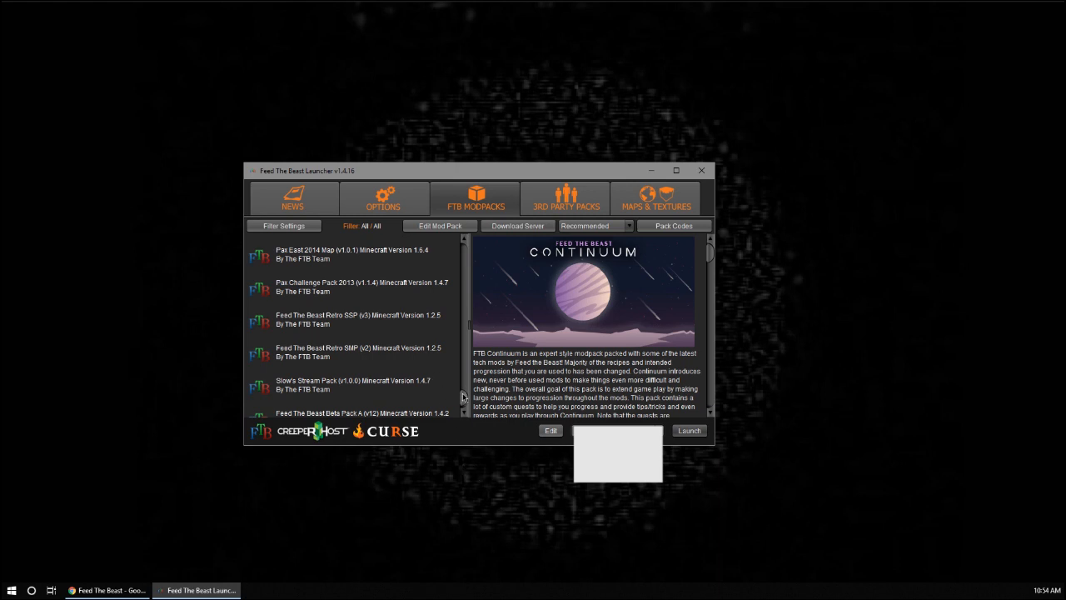
pyautogui.moveTo(463, 399); pyautogui.dragTo(465, 247)
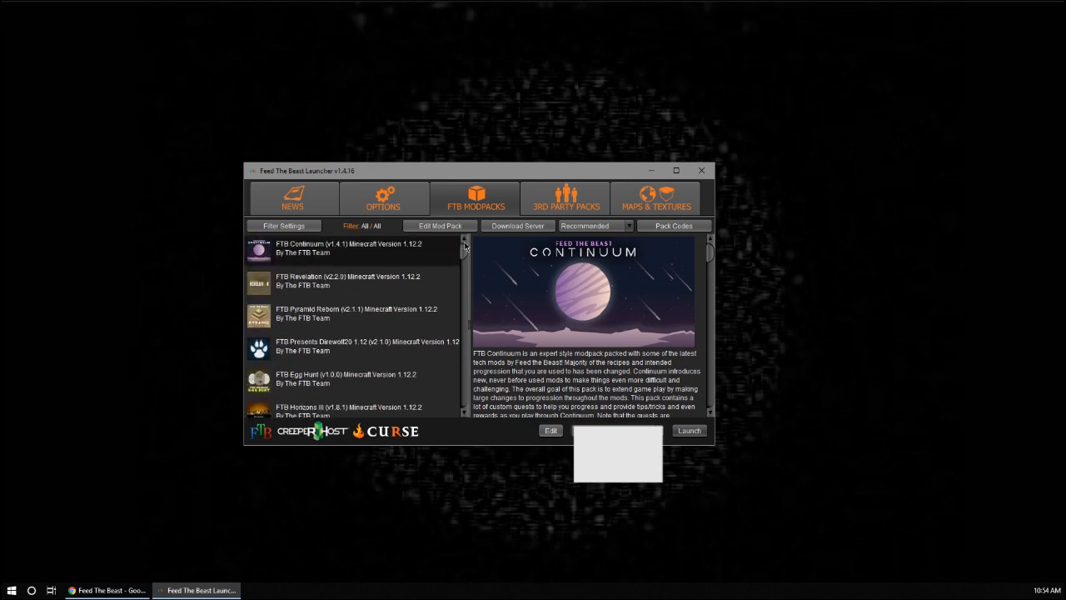
pyautogui.scroll(-1, 388, 301)
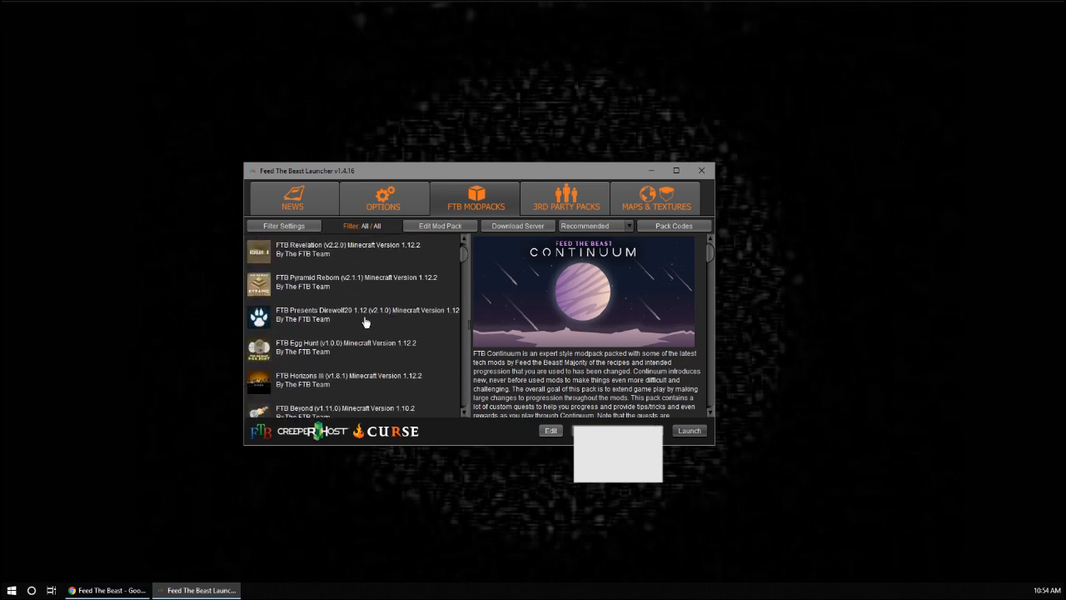
pyautogui.click(364, 321)
pyautogui.scroll(1, 384, 316)
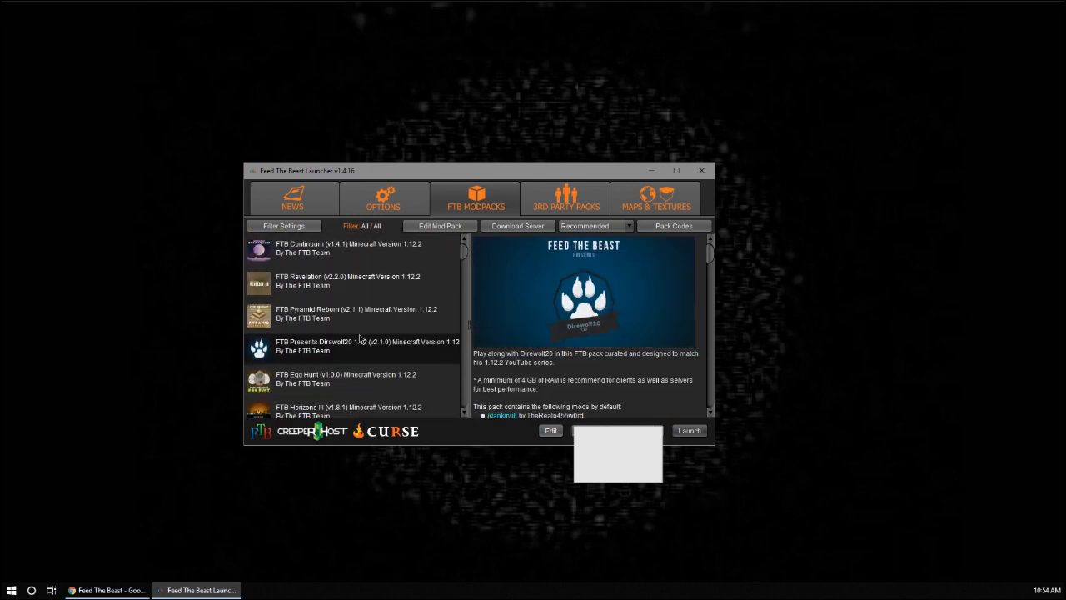
pyautogui.press('Up')
pyautogui.press('Up')
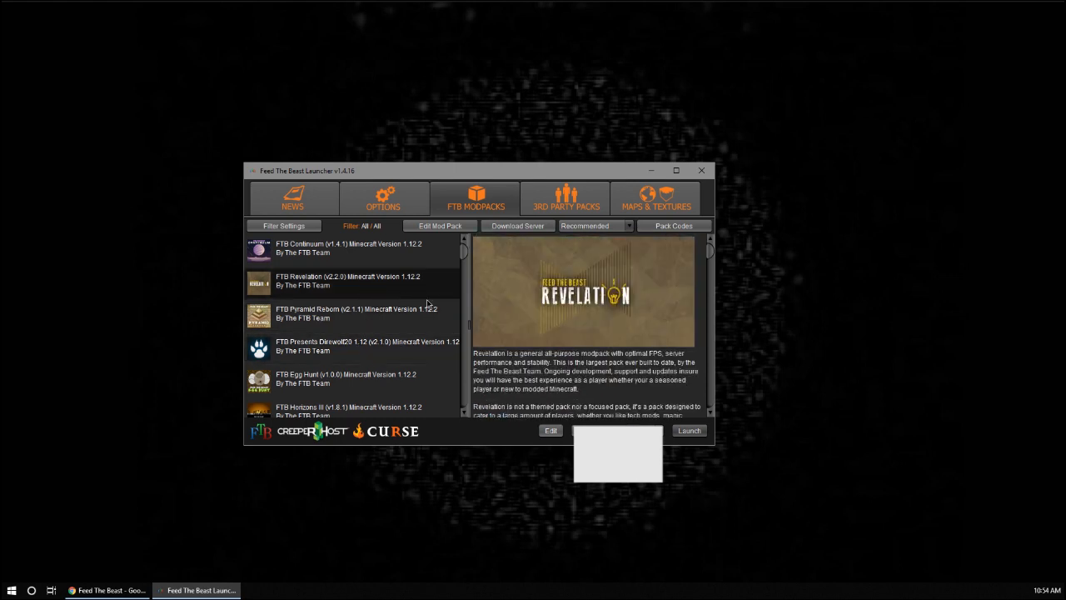
pyautogui.click(350, 357)
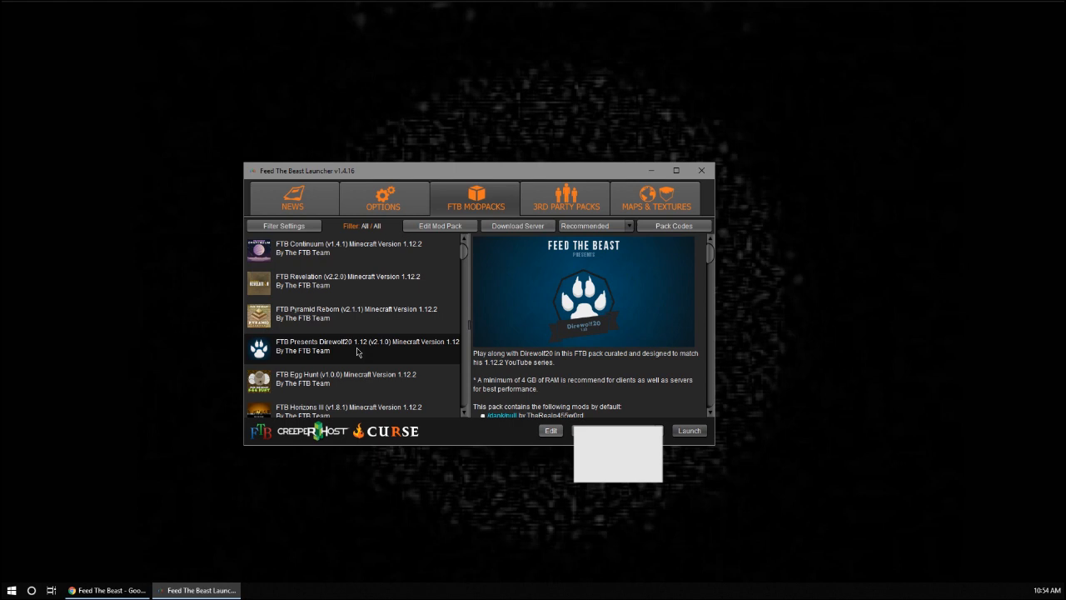
# Switch to Chrome, search for ninite in a new tab and open the ninite.com website
pyautogui.click(108, 590)
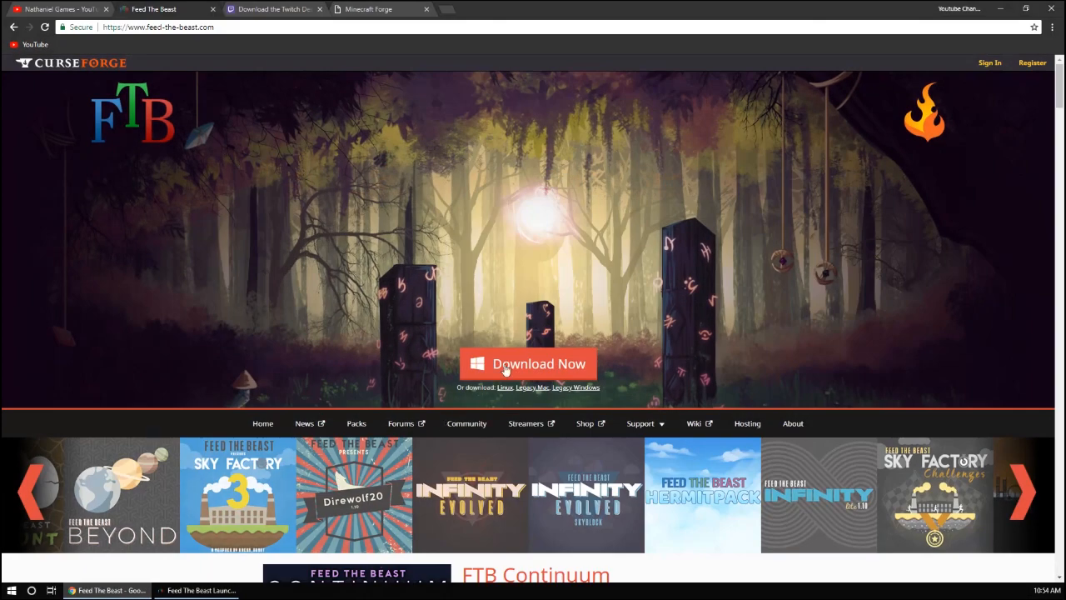
pyautogui.click(446, 9)
pyautogui.write('n')
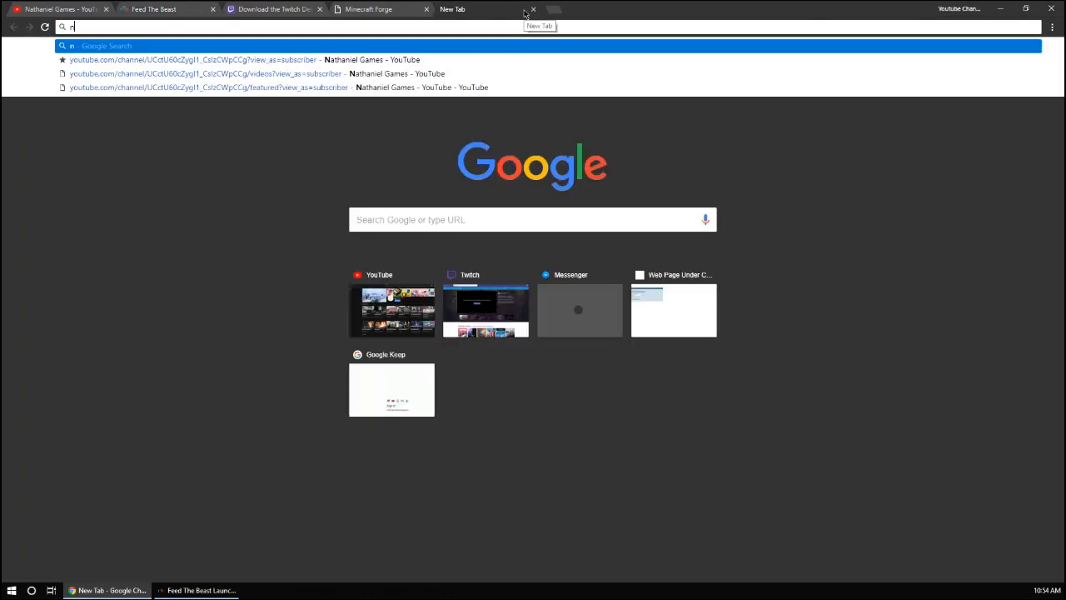
pyautogui.write('inite')
pyautogui.press('Return')
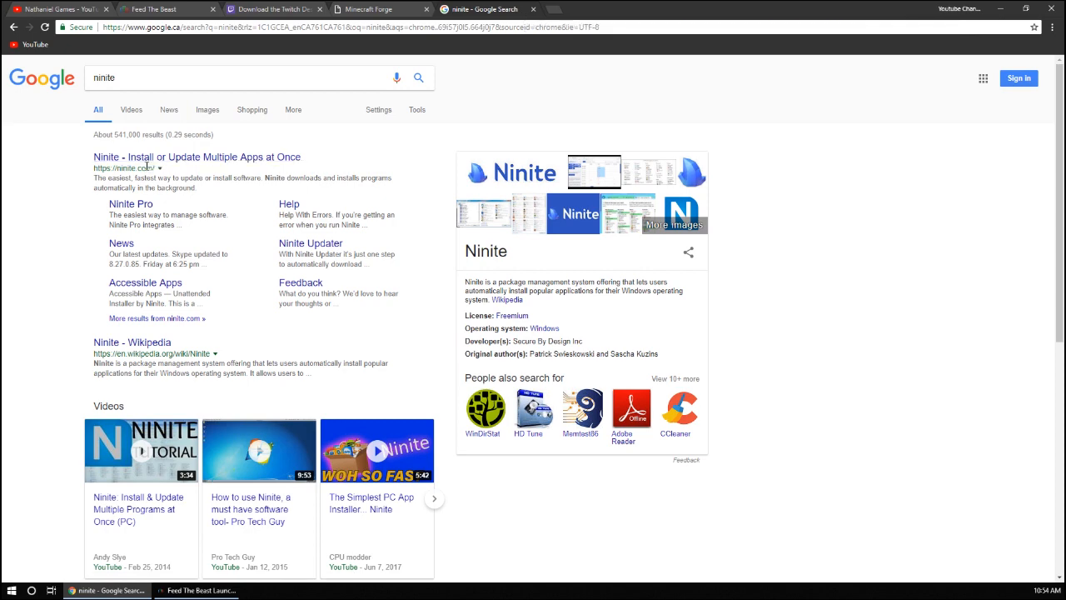
pyautogui.click(146, 164)
# Download the Ninite installer for JDK x64 8, then close the Ninite page and the downloads bar
pyautogui.scroll(-3, 229, 419)
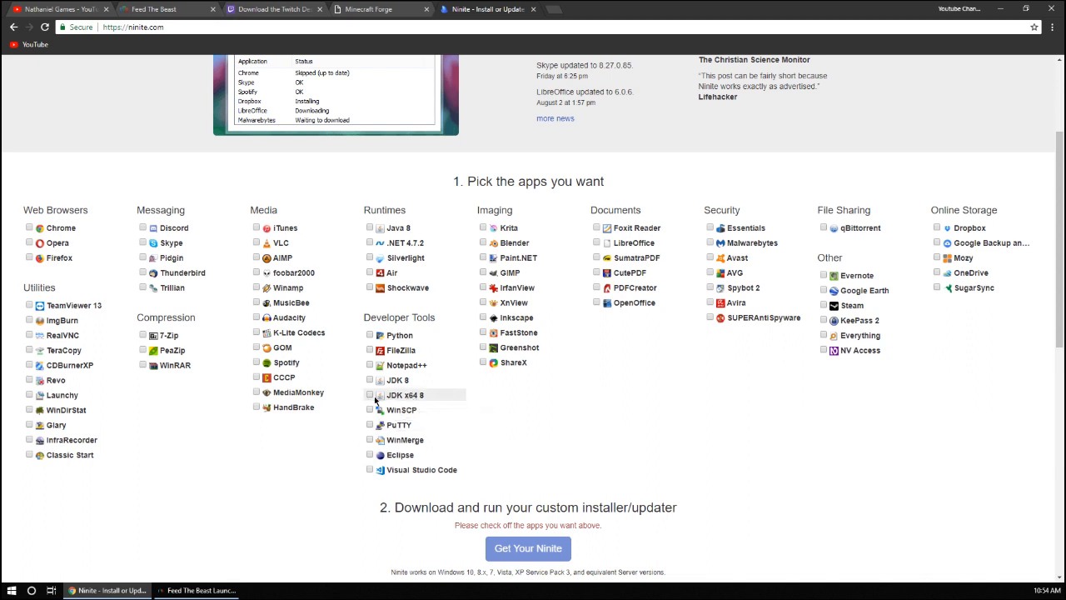
pyautogui.click(419, 398)
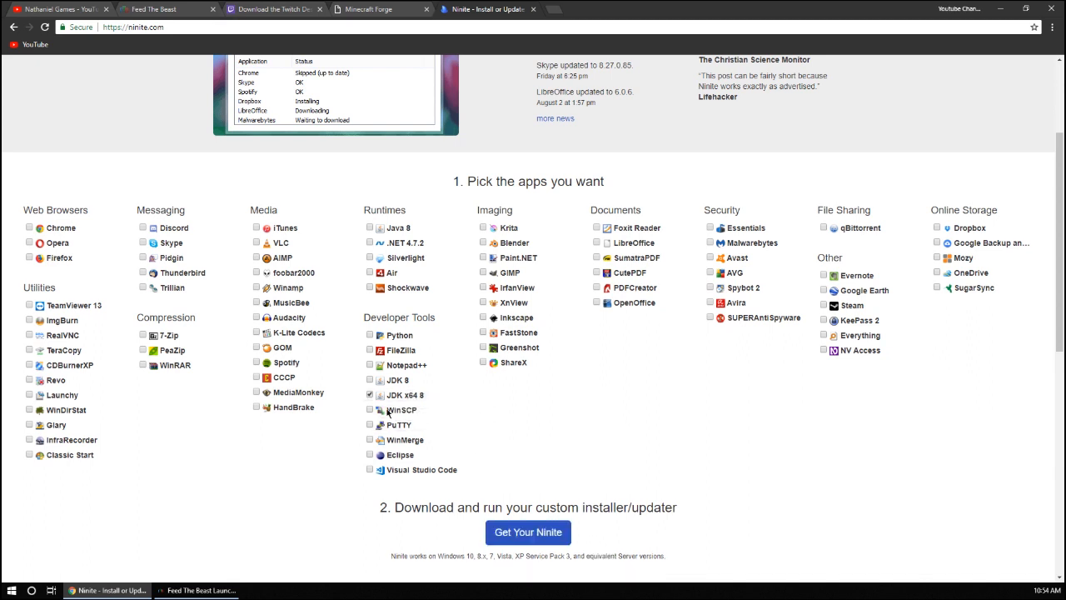
pyautogui.click(528, 537)
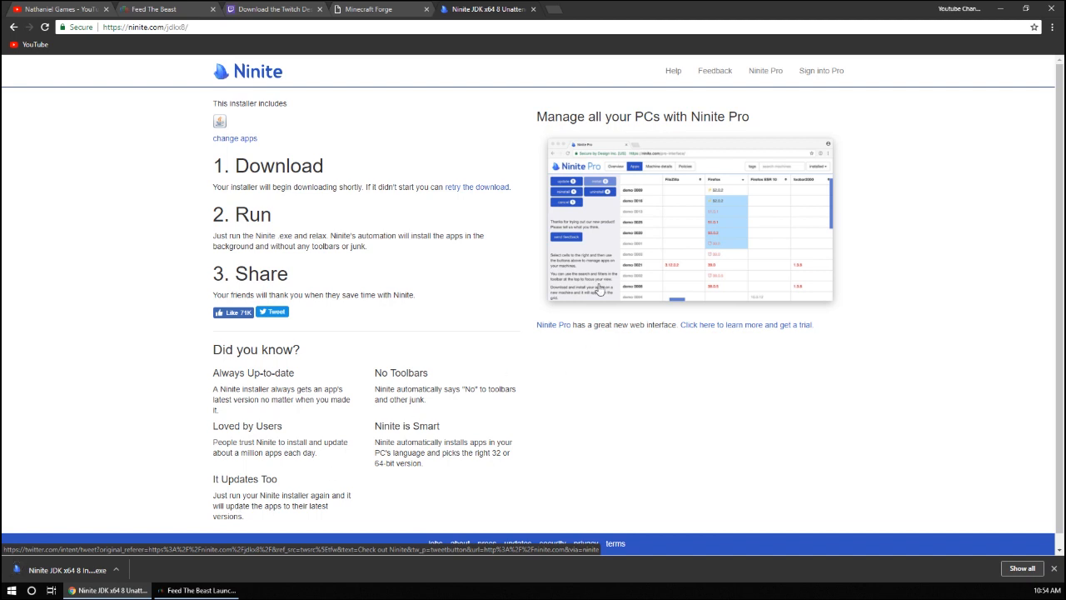
pyautogui.middleClick(510, 7)
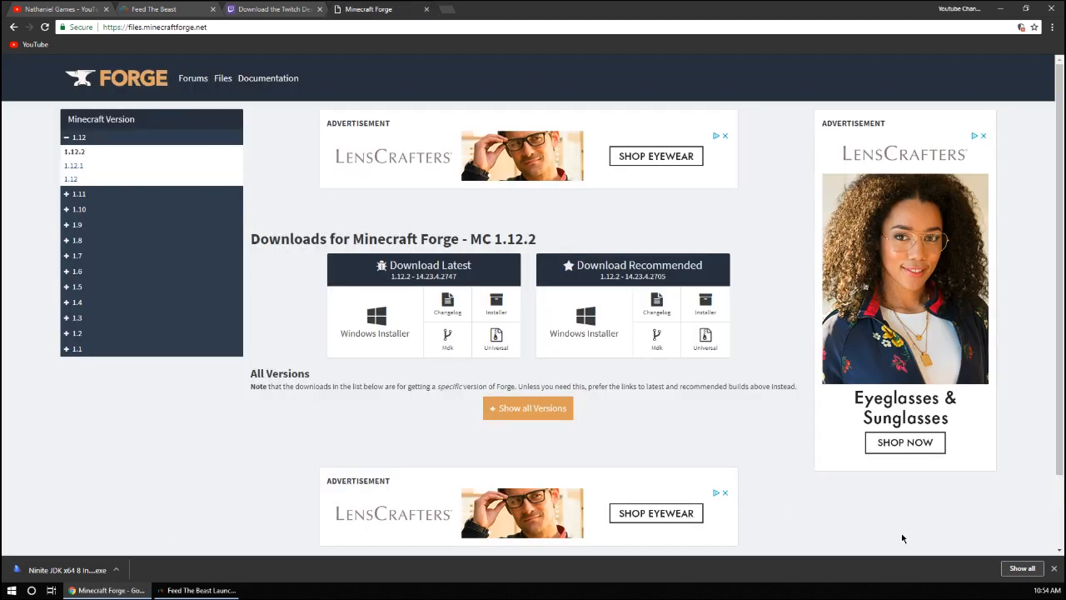
pyautogui.click(1053, 567)
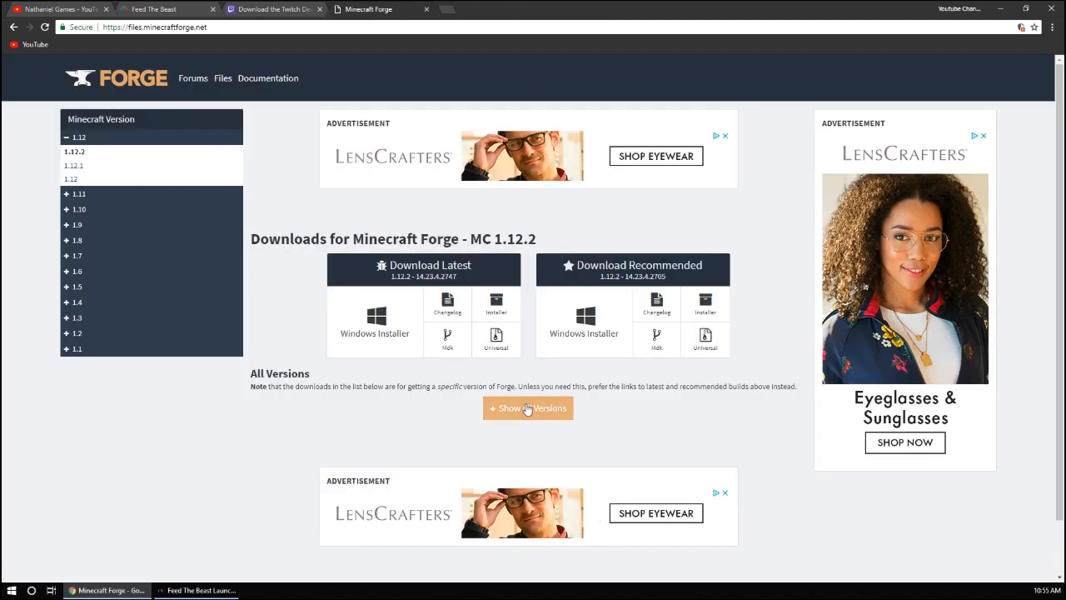
# Switch back to the Feed The Beast Launcher and view the mod pack editor for FTB Presents Direwolf20 1.12
pyautogui.click(126, 8)
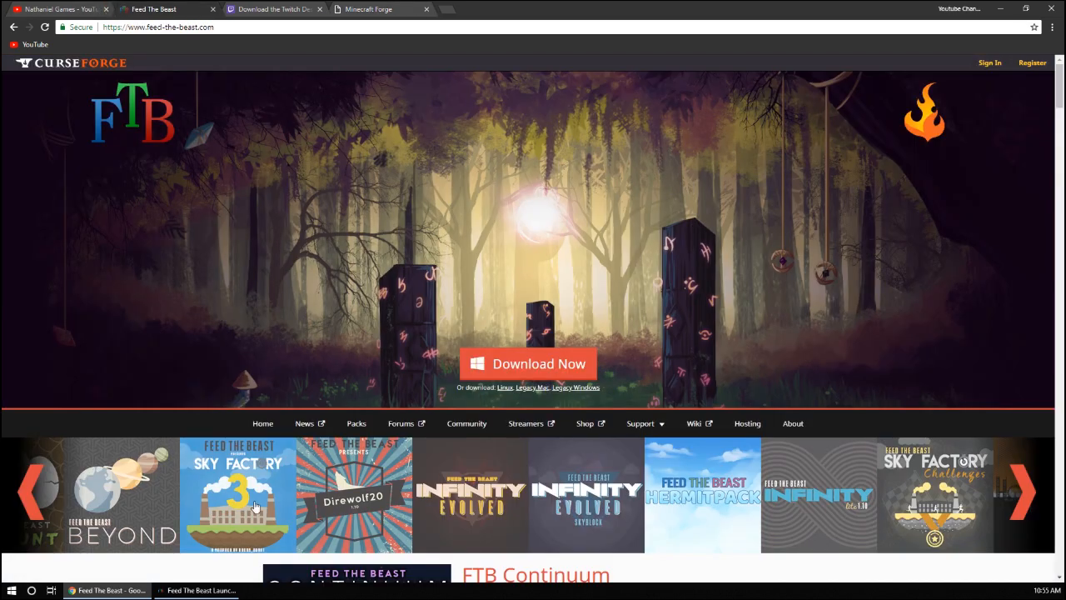
pyautogui.click(200, 589)
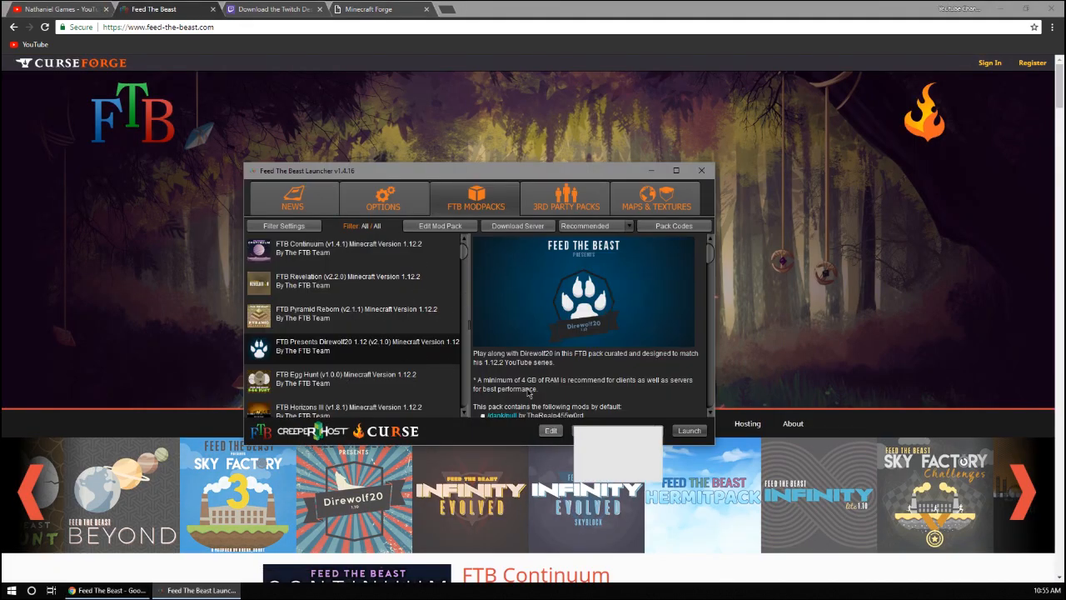
pyautogui.click(326, 258)
pyautogui.click(354, 360)
pyautogui.click(433, 226)
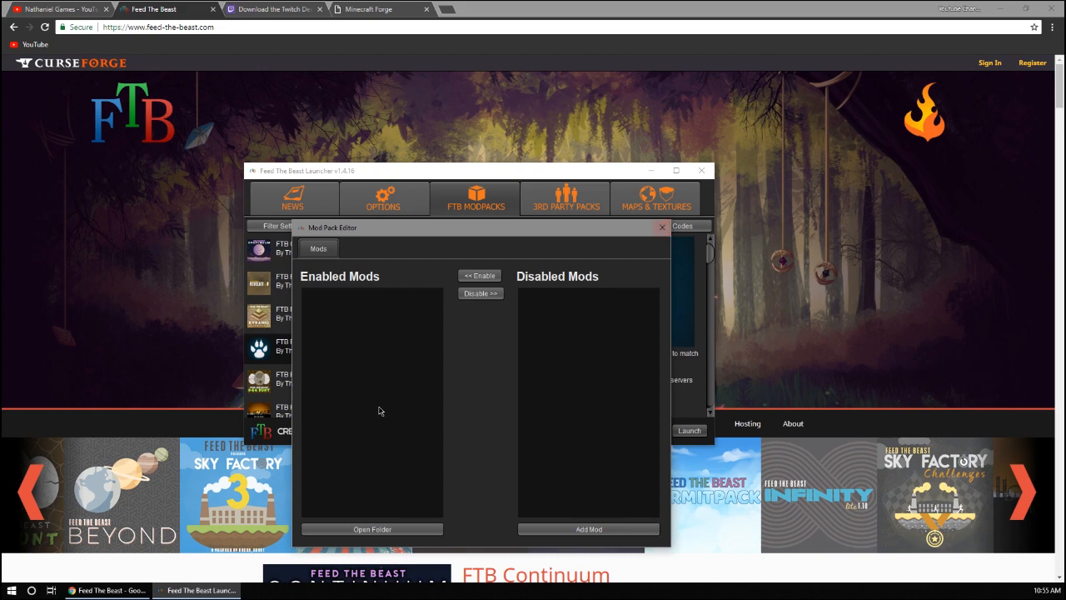
pyautogui.click(661, 227)
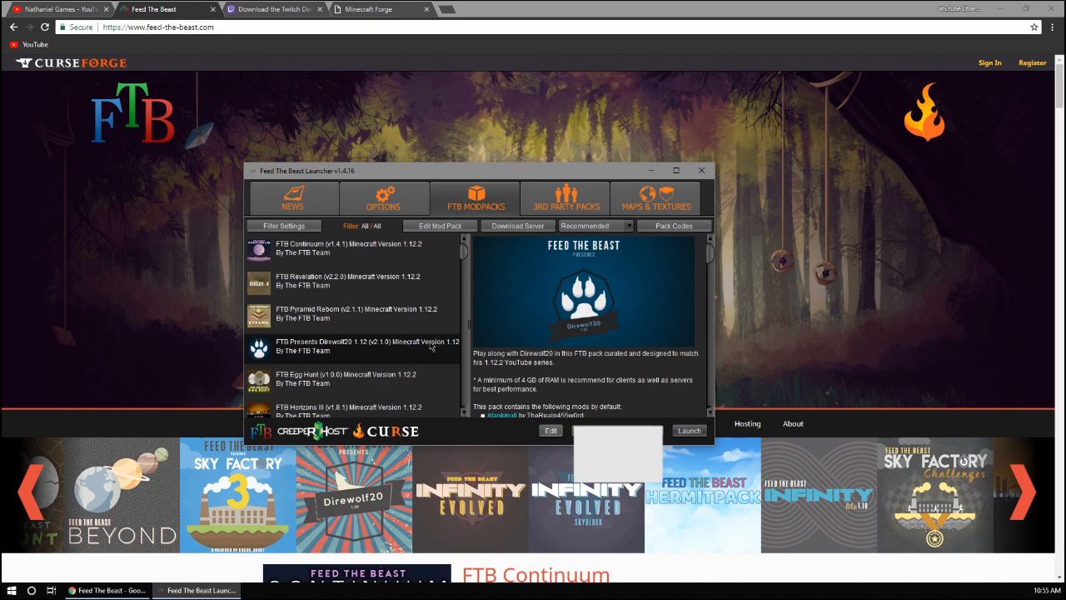
# Look through the launcher's modpacks, maps and textures, third-party packs and news
pyautogui.scroll(-1, 549, 367)
pyautogui.scroll(1, 564, 360)
pyautogui.click(632, 204)
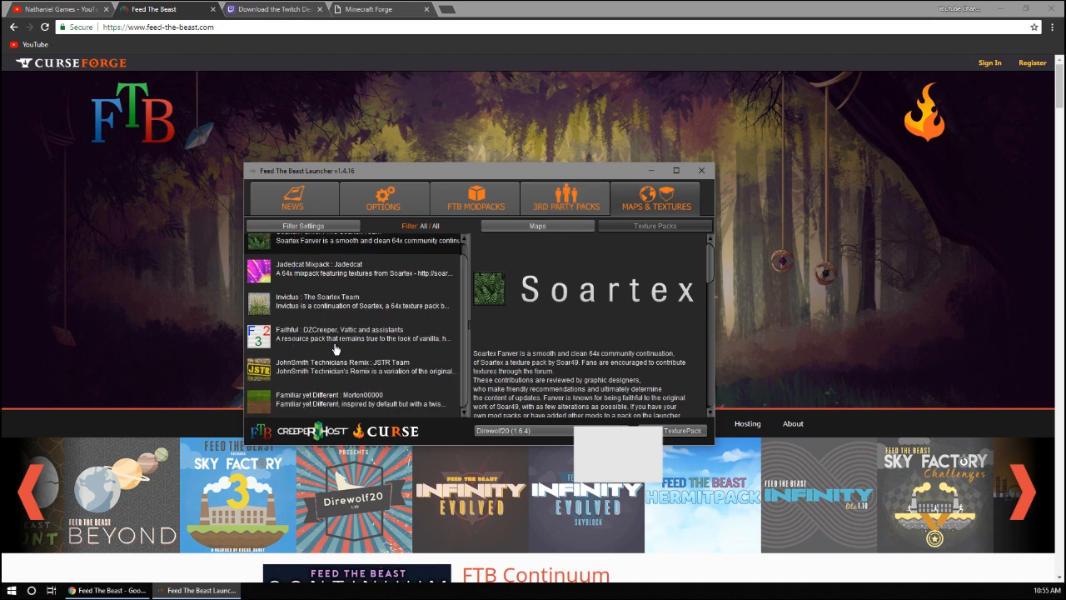
pyautogui.click(571, 204)
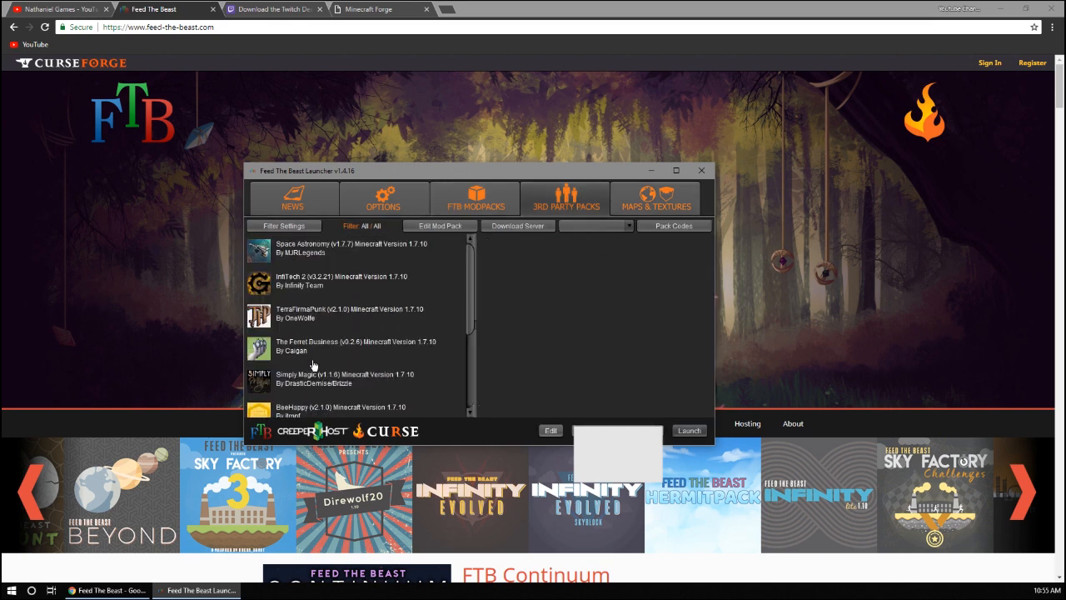
pyautogui.scroll(-3, 325, 358)
pyautogui.scroll(3, 345, 350)
pyautogui.click(293, 200)
# Raise the launcher's maximum RAM, turn off the console, enable optimization arguments for fast computers and close the launcher
pyautogui.click(383, 200)
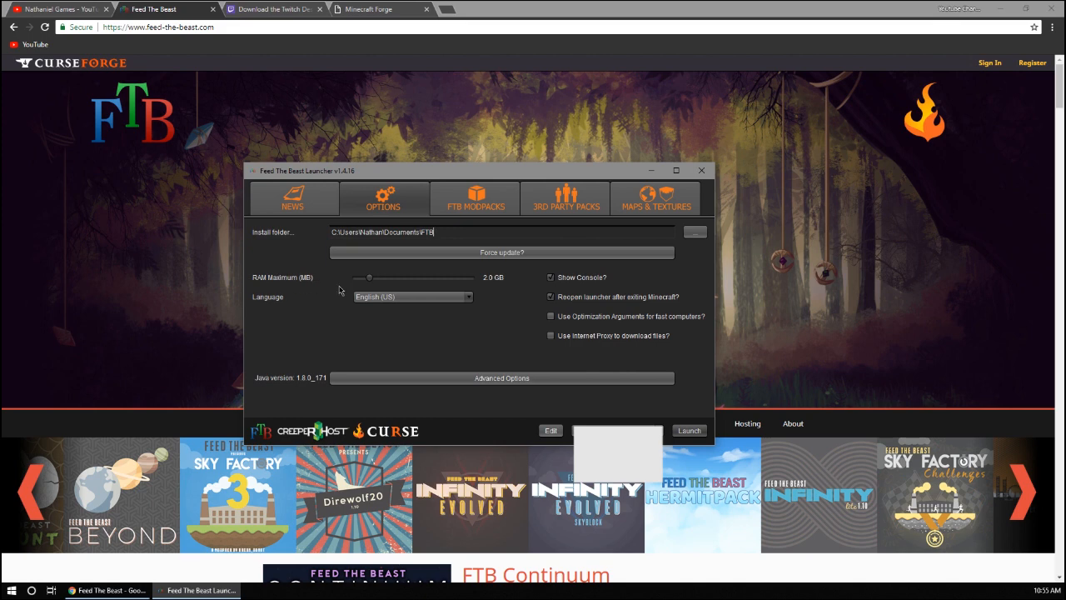
pyautogui.moveTo(370, 279); pyautogui.dragTo(398, 279)
pyautogui.click(550, 281)
pyautogui.click(550, 317)
pyautogui.click(701, 170)
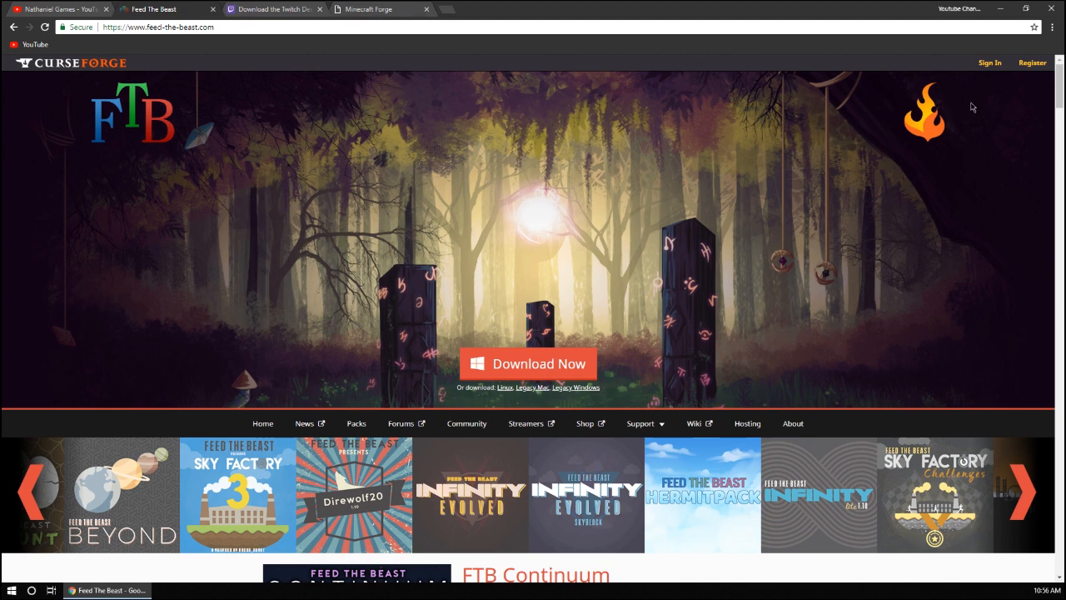
# Switch to the Twitch desktop app, log out of the account, and log back in with the window moved out of view
pyautogui.click(1001, 8)
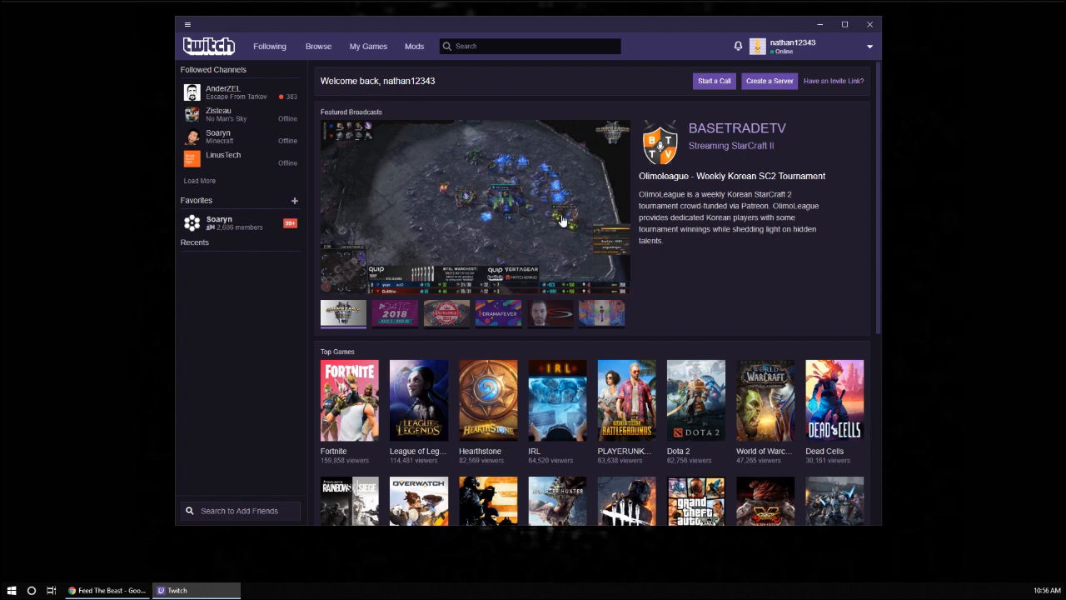
pyautogui.click(870, 50)
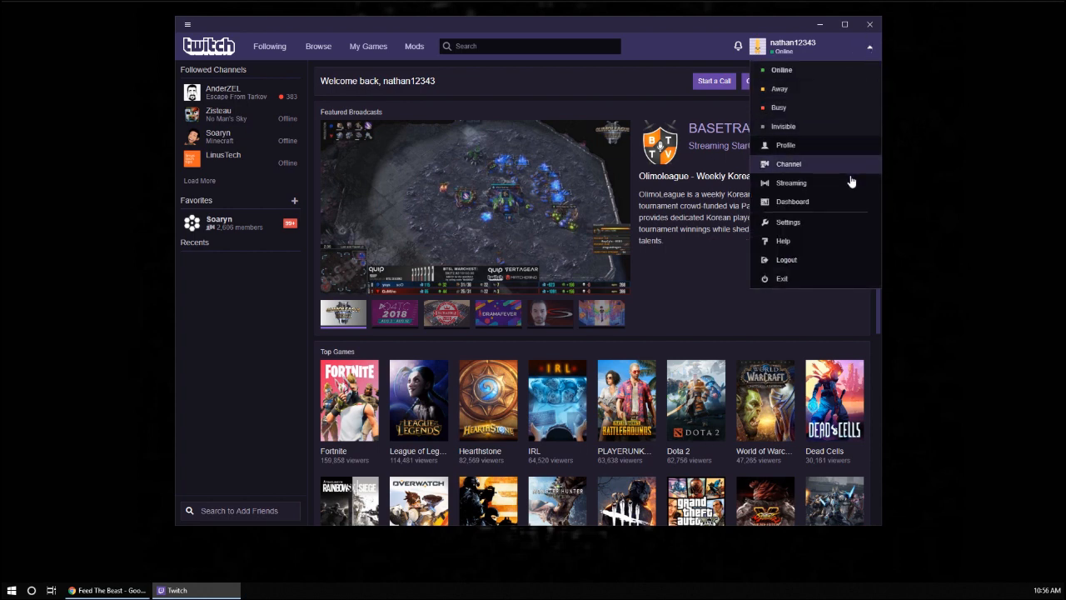
pyautogui.click(801, 261)
pyautogui.click(518, 317)
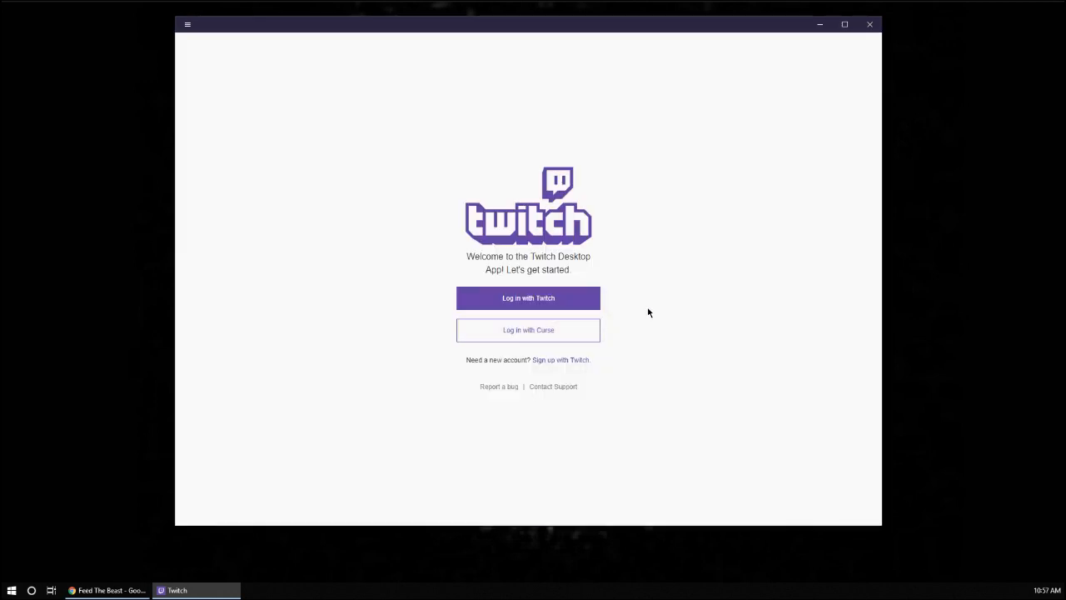
pyautogui.moveTo(529, 28); pyautogui.dragTo(0, 167)
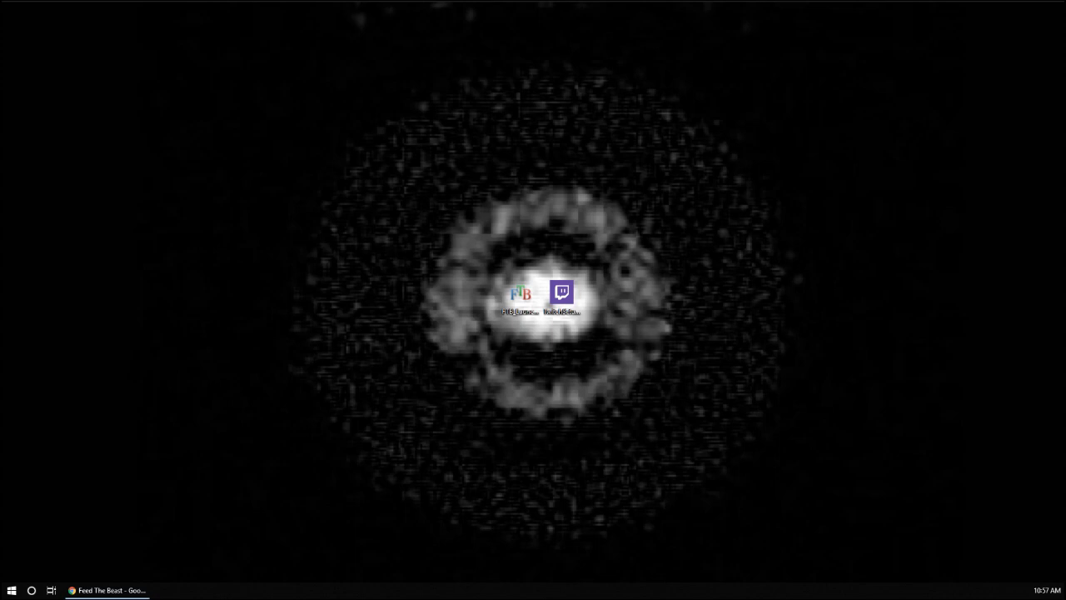
pyautogui.moveTo(0, 166); pyautogui.dragTo(557, 57)
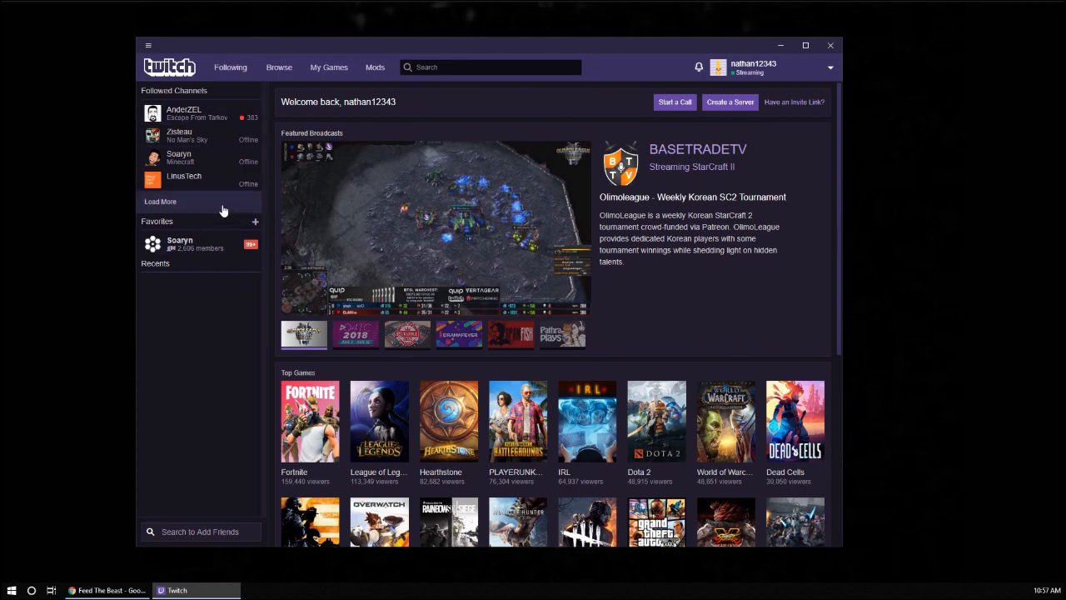
# Select Always Latest Version as the Java version in the Twitch app's Minecraft settings
pyautogui.click(382, 69)
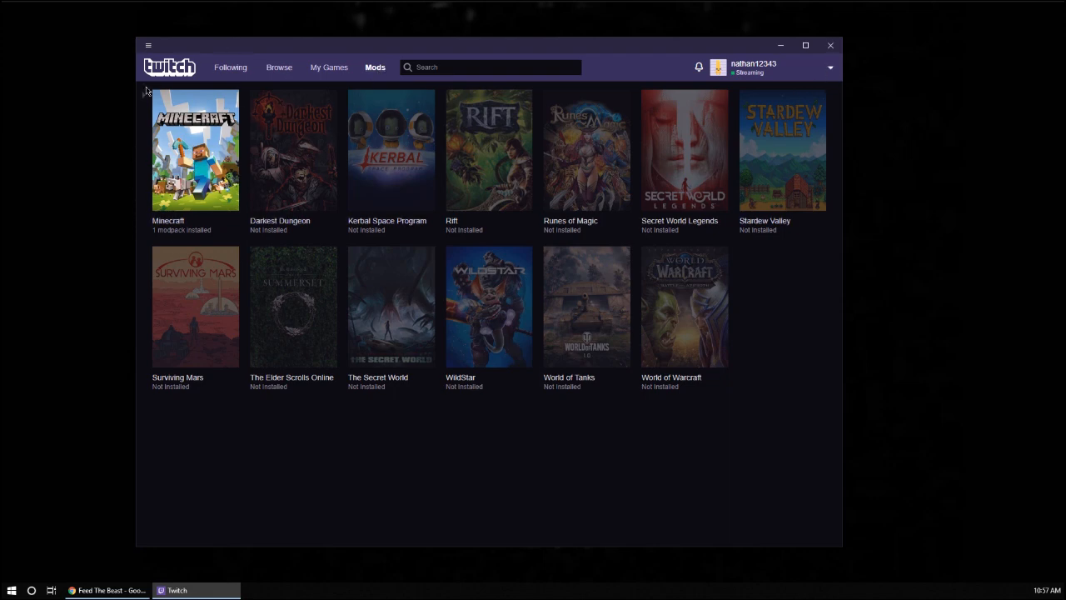
pyautogui.click(830, 68)
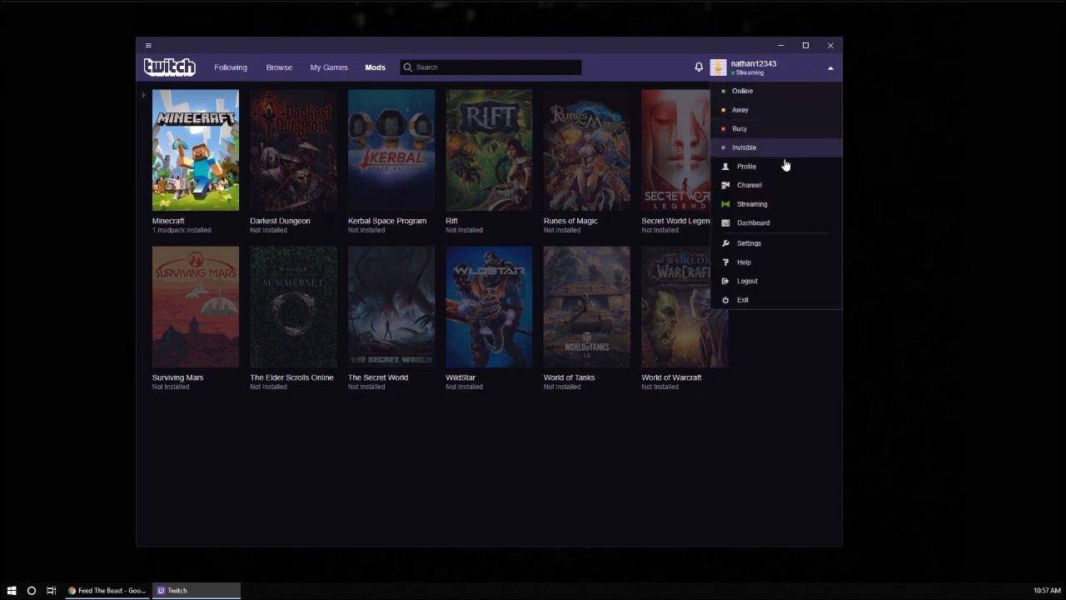
pyautogui.click(749, 243)
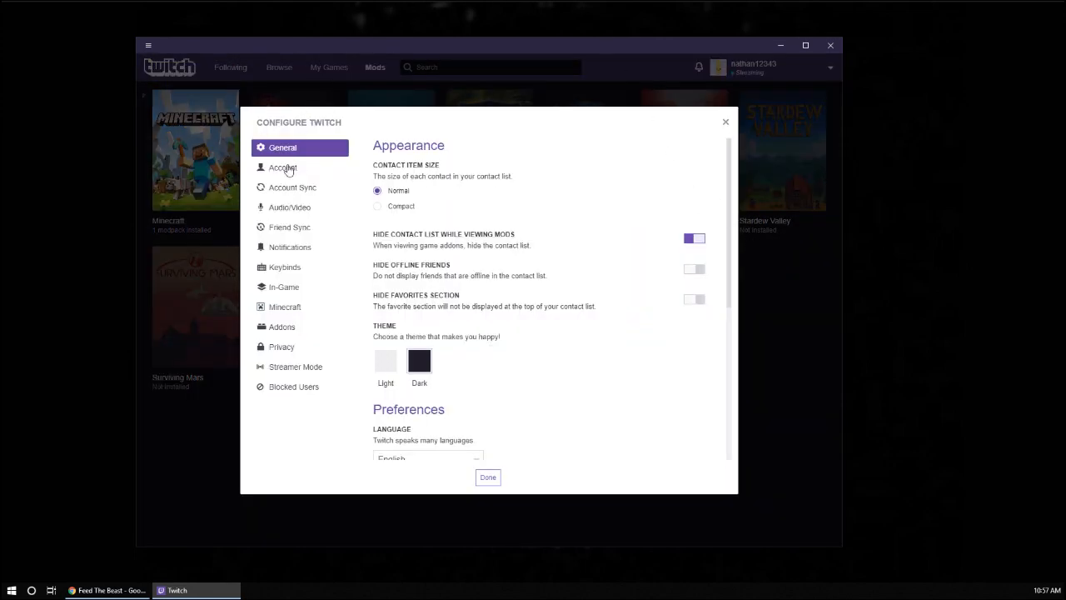
pyautogui.click(279, 311)
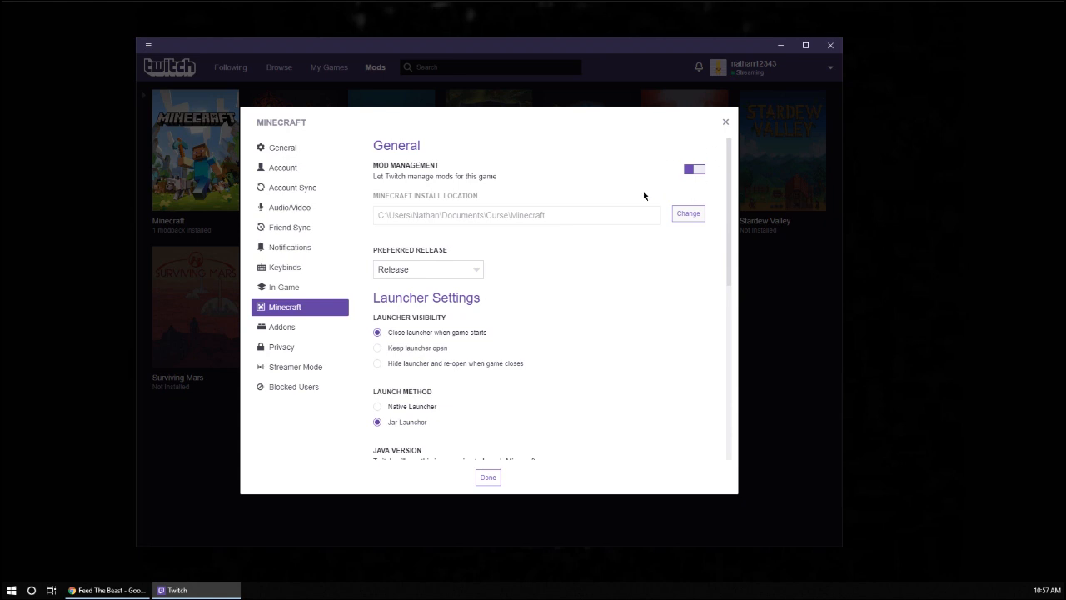
pyautogui.scroll(-1, 573, 294)
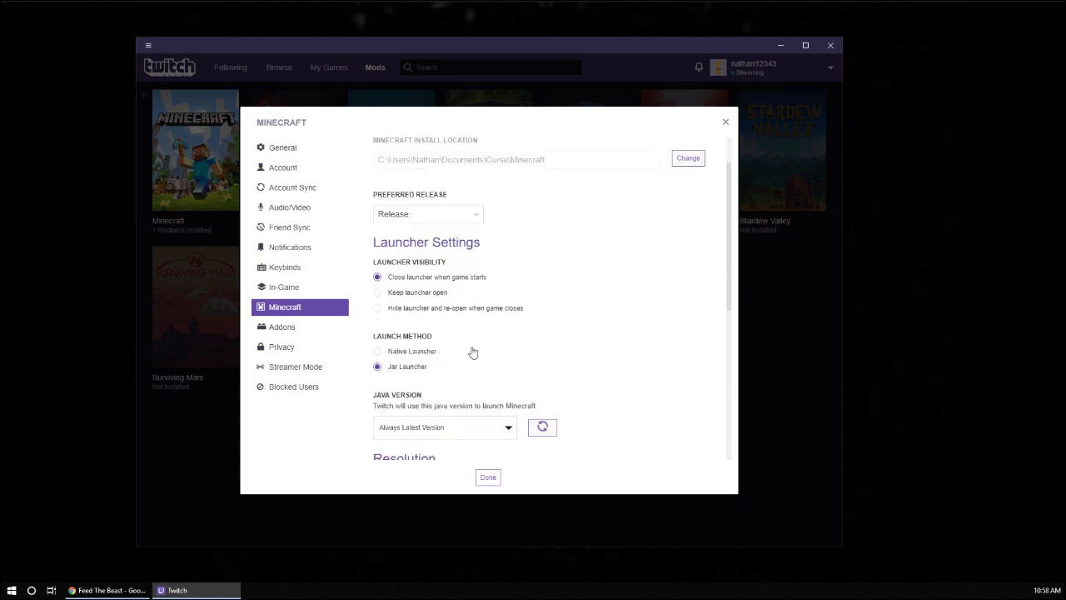
pyautogui.scroll(-1, 533, 354)
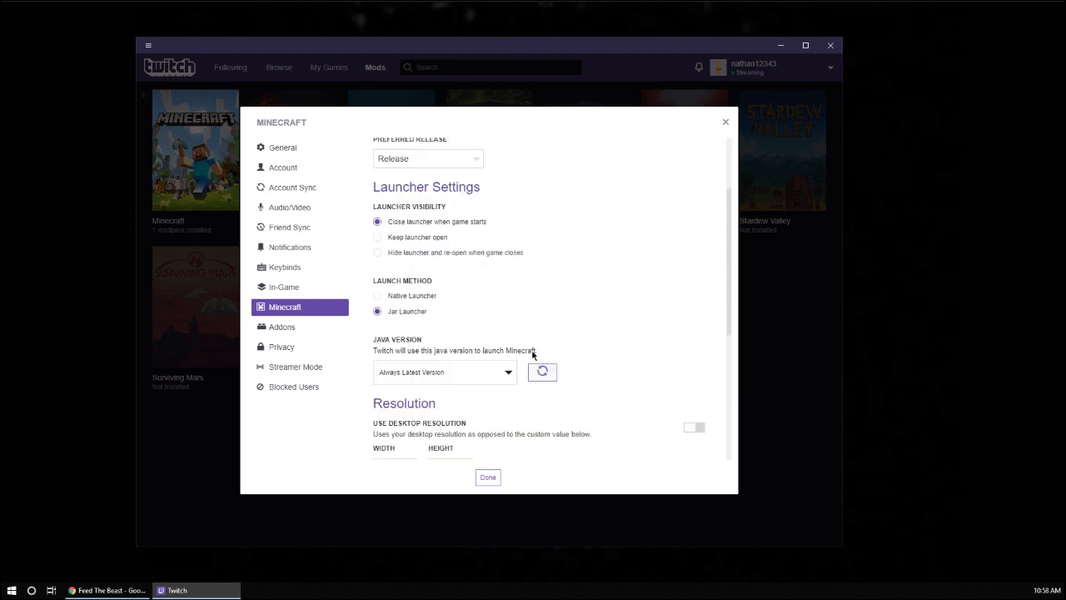
pyautogui.click(501, 377)
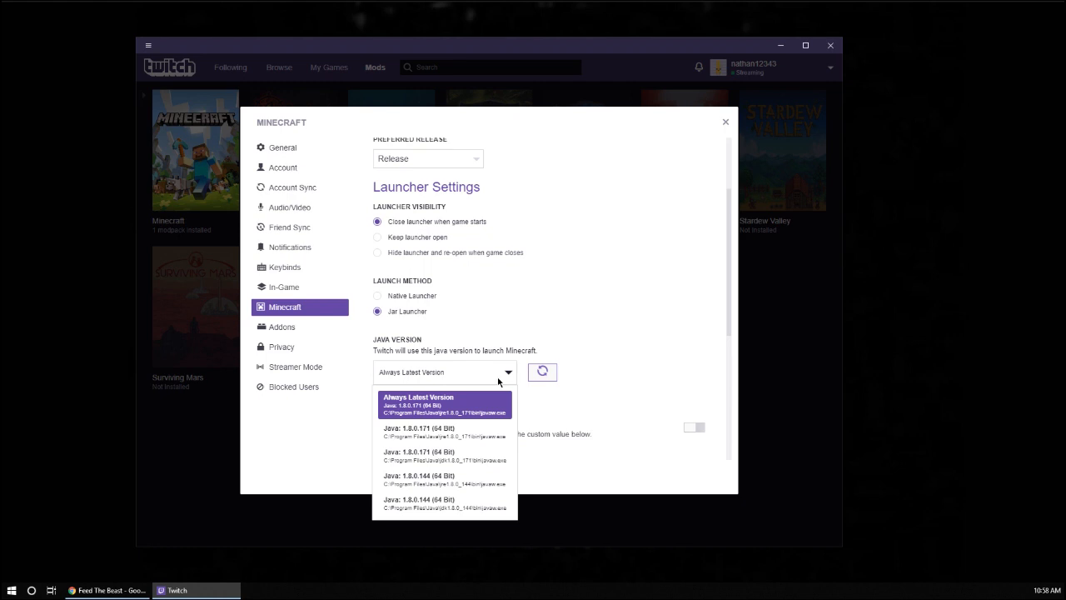
pyautogui.click(434, 411)
# Review the Minecraft resolution, maximum memory allocation, backup settings and additional Java arguments, and close the settings
pyautogui.scroll(-2, 510, 408)
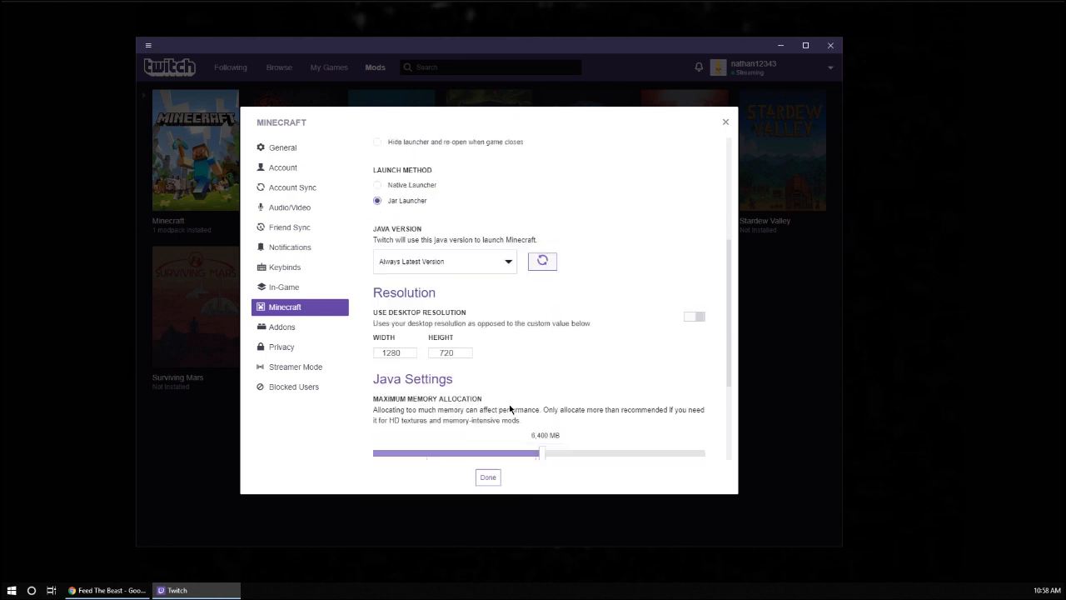
pyautogui.scroll(-2, 545, 365)
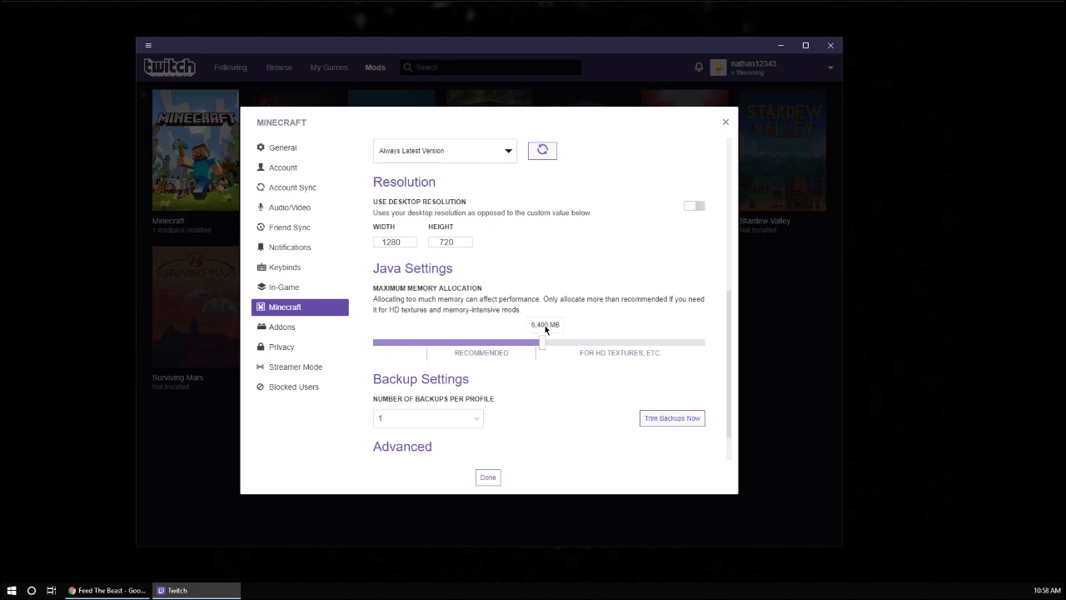
pyautogui.scroll(-1, 533, 383)
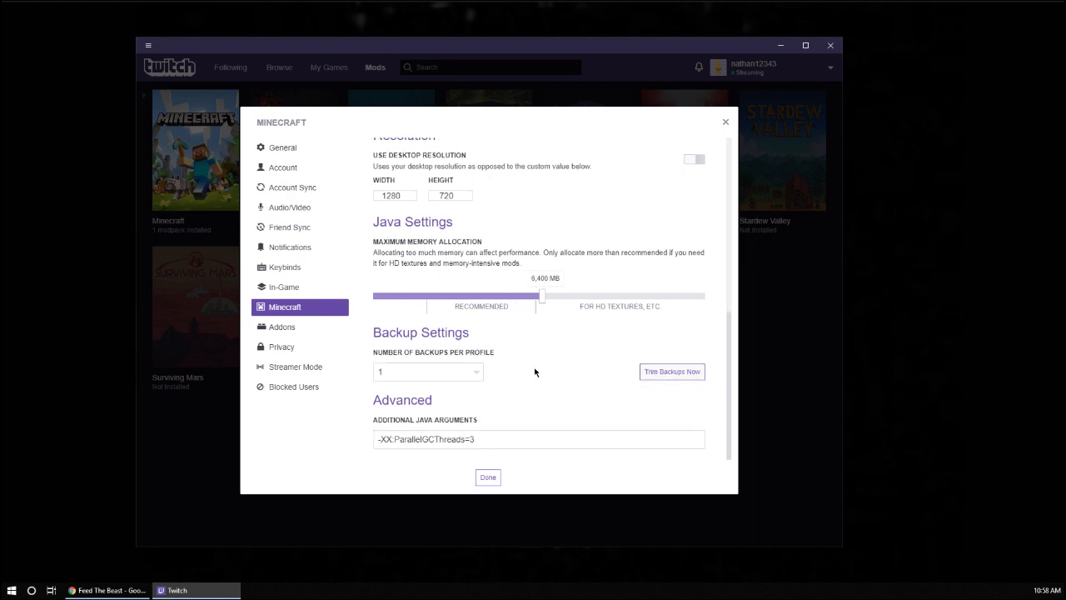
pyautogui.moveTo(488, 445); pyautogui.dragTo(335, 438)
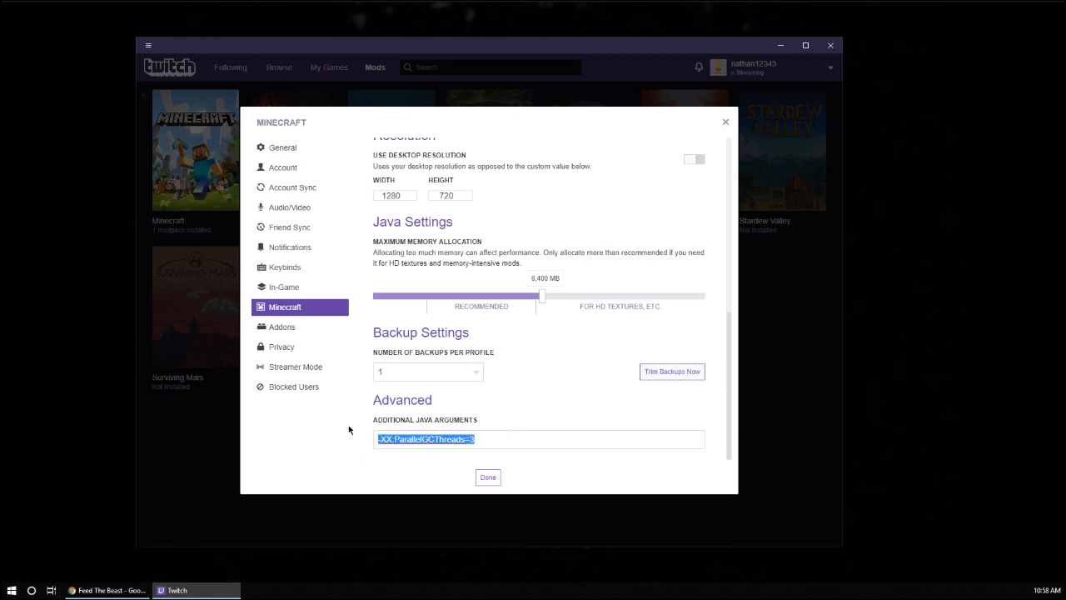
pyautogui.click(411, 441)
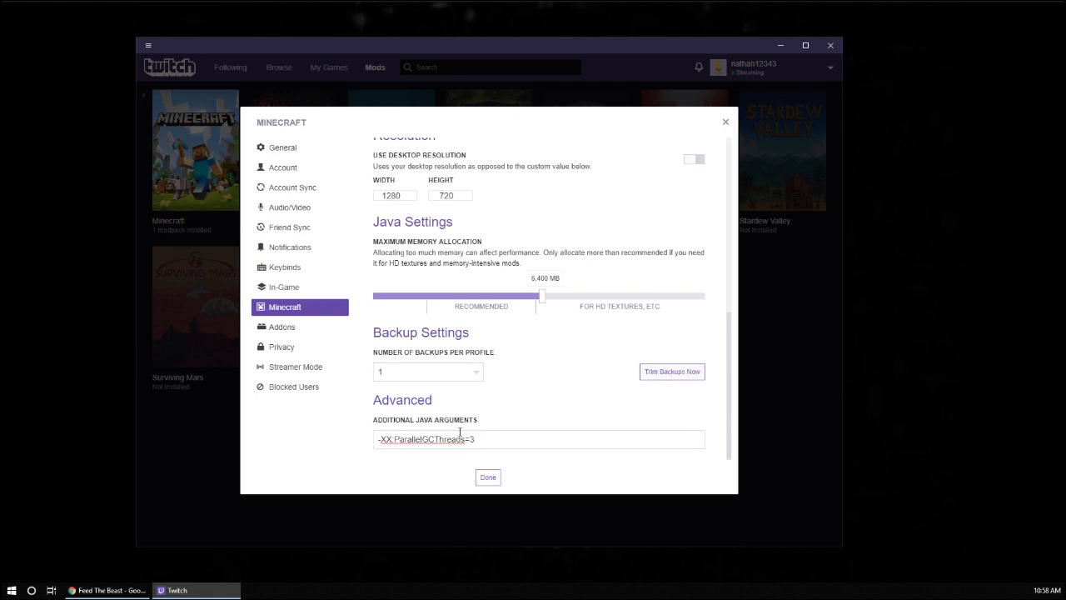
pyautogui.click(486, 445)
pyautogui.scroll(2, 511, 422)
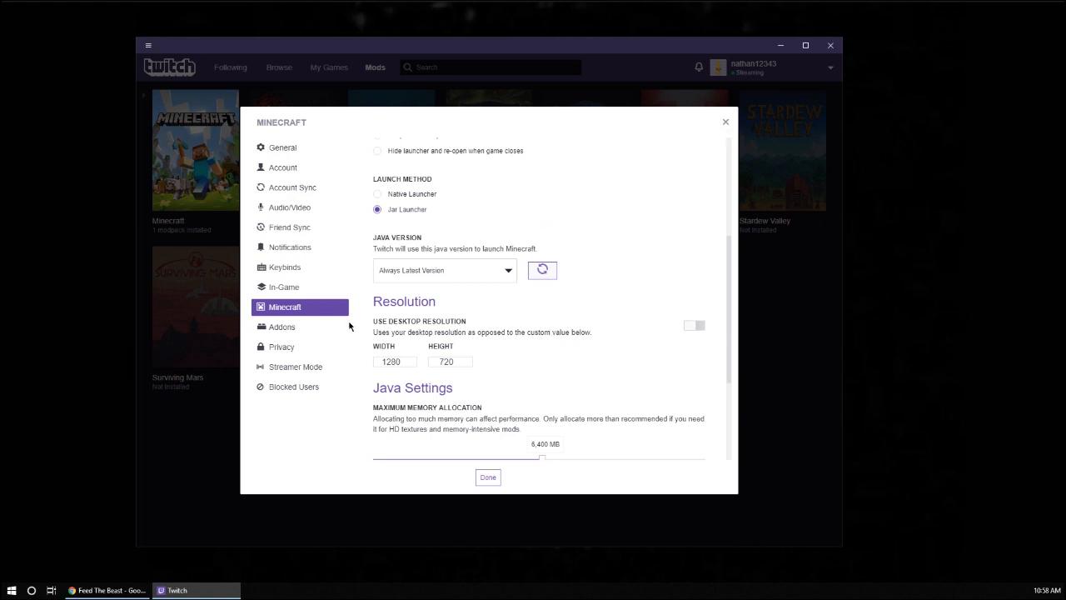
pyautogui.scroll(-2, 460, 354)
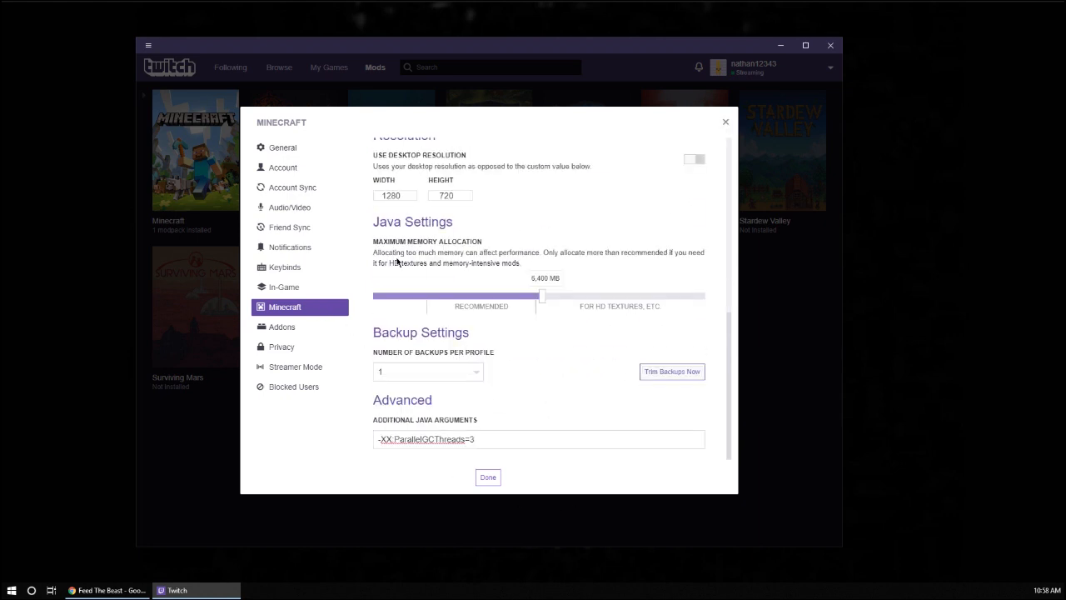
pyautogui.click(724, 124)
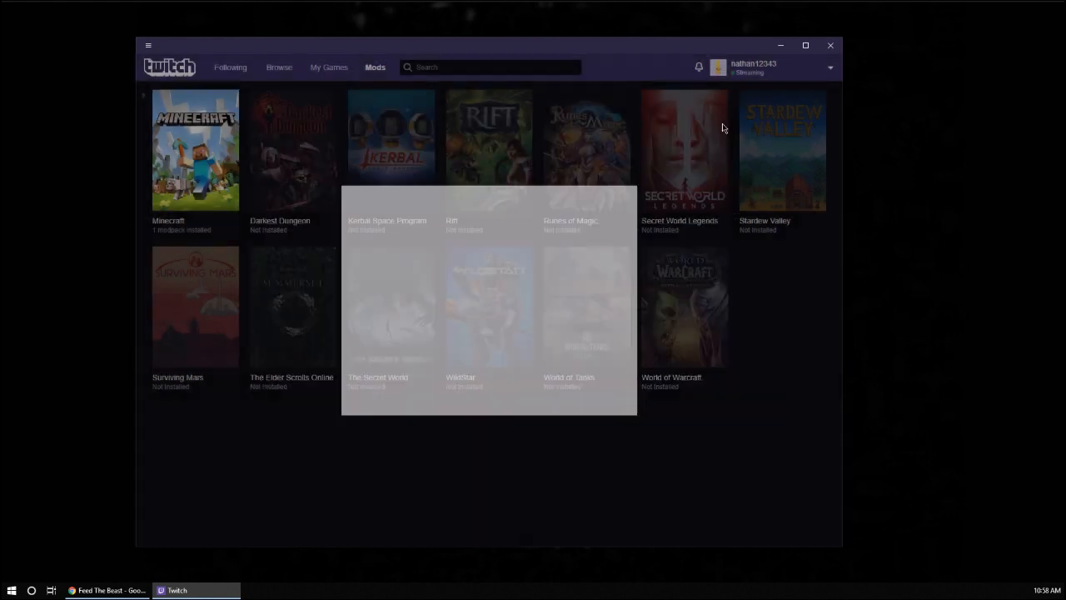
# Look through the FTB modpacks and the full modpack catalogue available for Minecraft
pyautogui.click(192, 170)
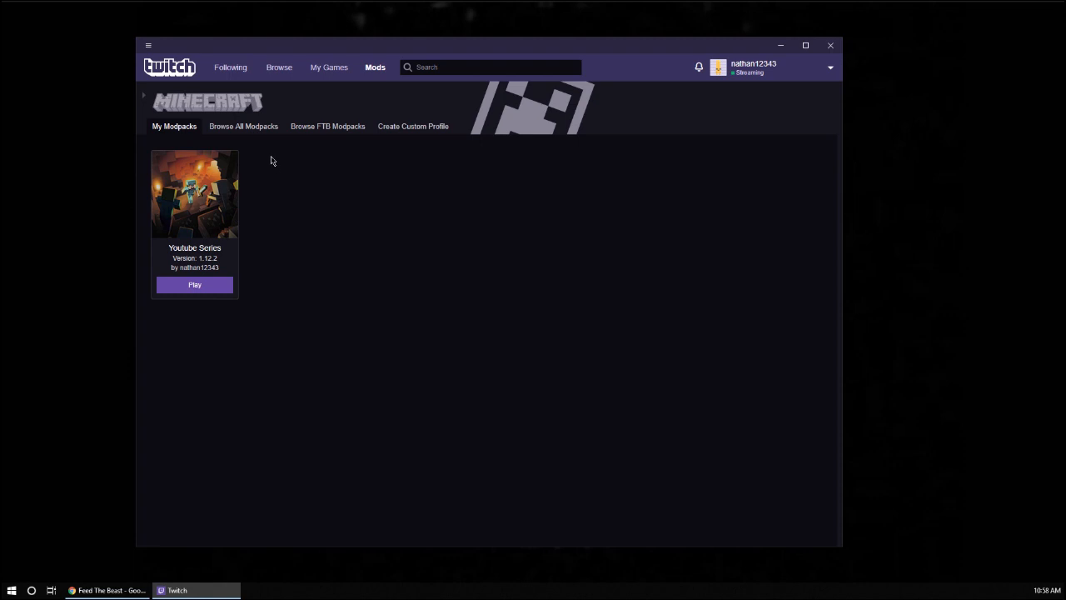
pyautogui.click(324, 131)
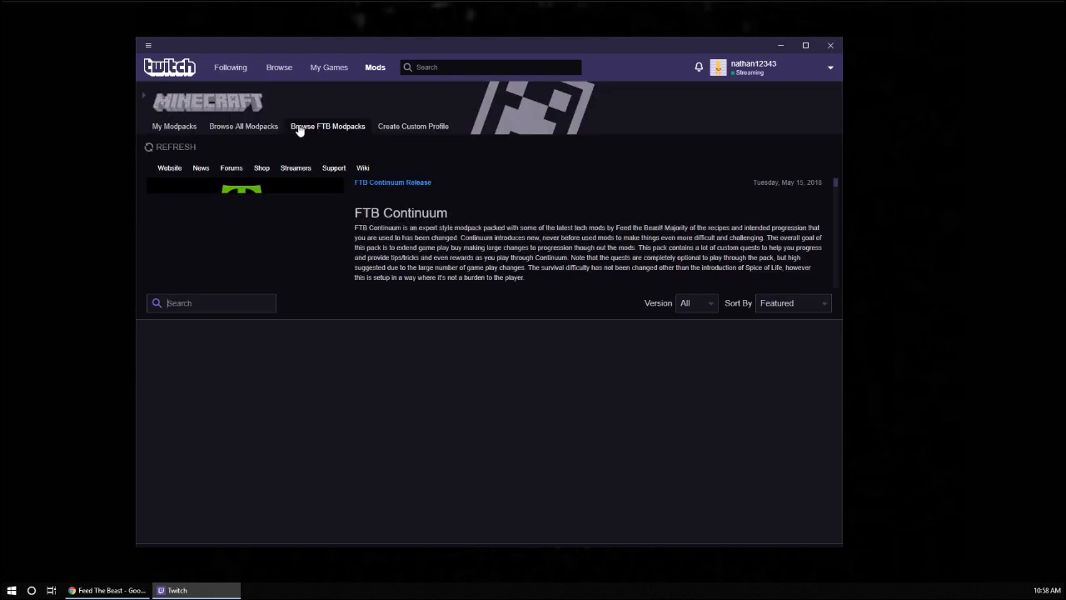
pyautogui.scroll(-5, 312, 396)
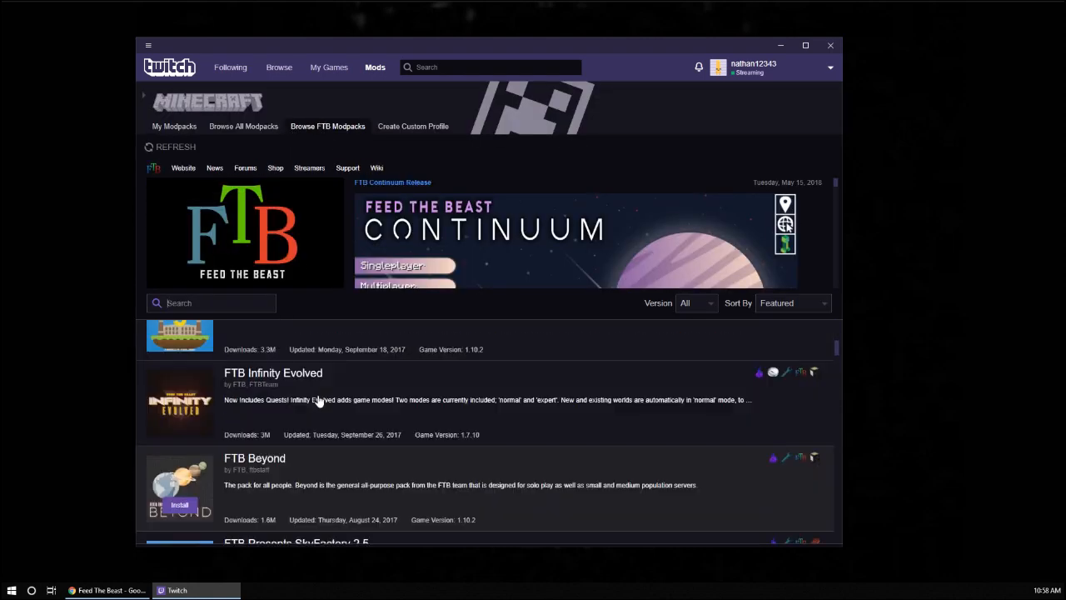
pyautogui.scroll(5, 316, 399)
pyautogui.click(248, 130)
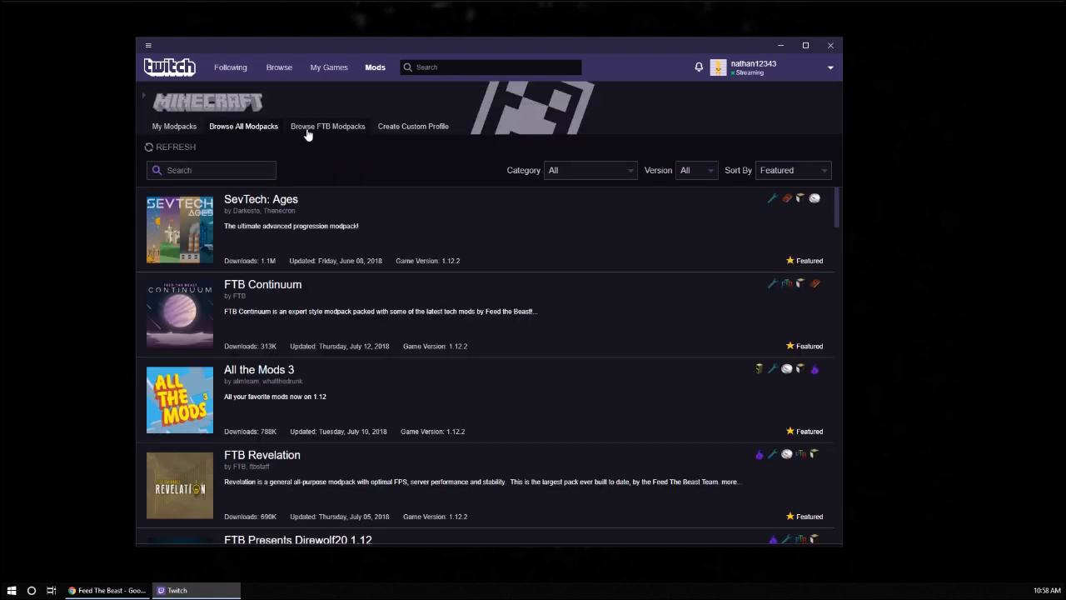
pyautogui.scroll(-10, 292, 326)
pyautogui.scroll(-7, 292, 327)
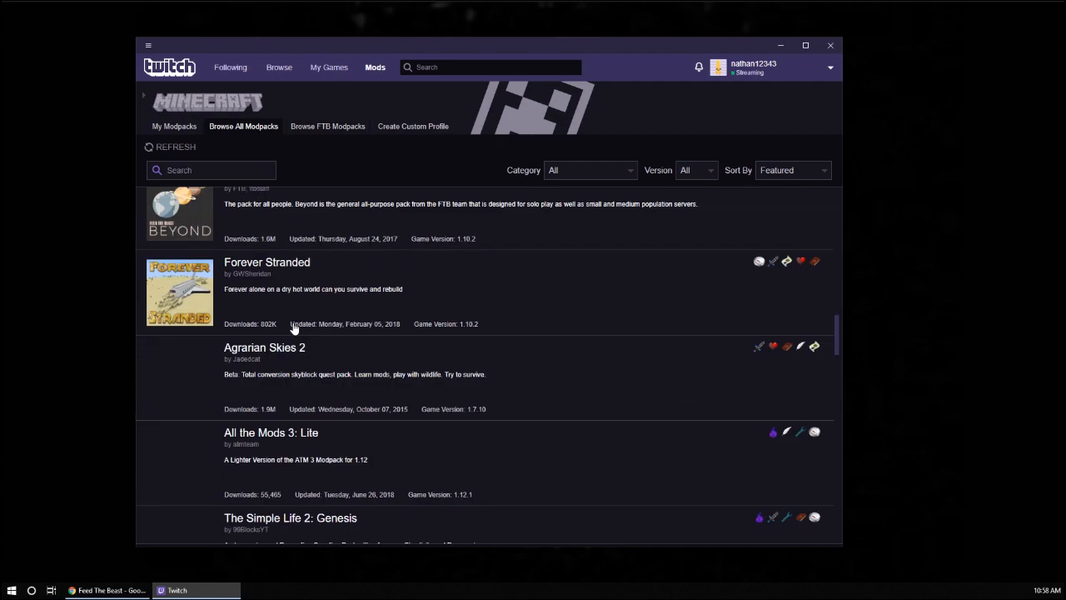
pyautogui.scroll(12, 293, 325)
pyautogui.scroll(3, 293, 320)
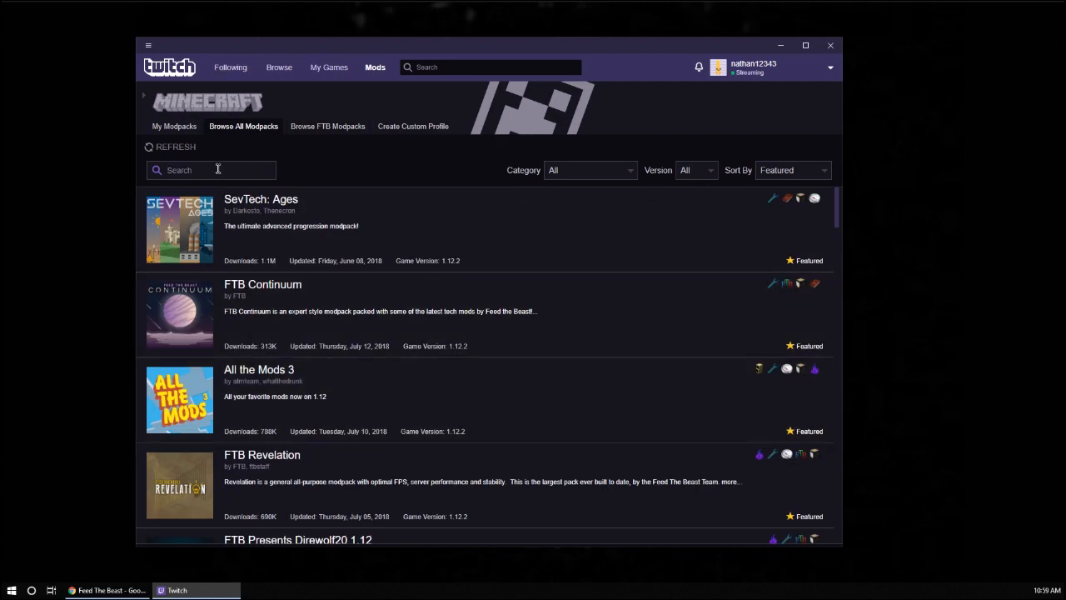
# Install the FTB Presents Direwolf20 1.12 modpack from the FTB modpack list
pyautogui.click(312, 128)
pyautogui.scroll(-2, 243, 366)
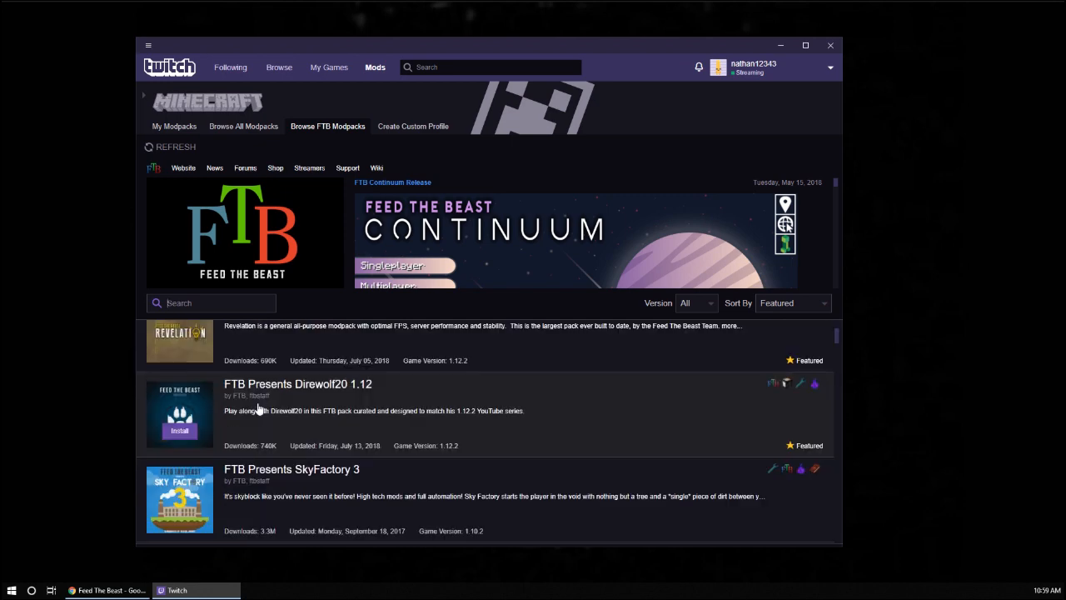
pyautogui.scroll(2, 239, 437)
pyautogui.scroll(-2, 239, 438)
pyautogui.click(180, 431)
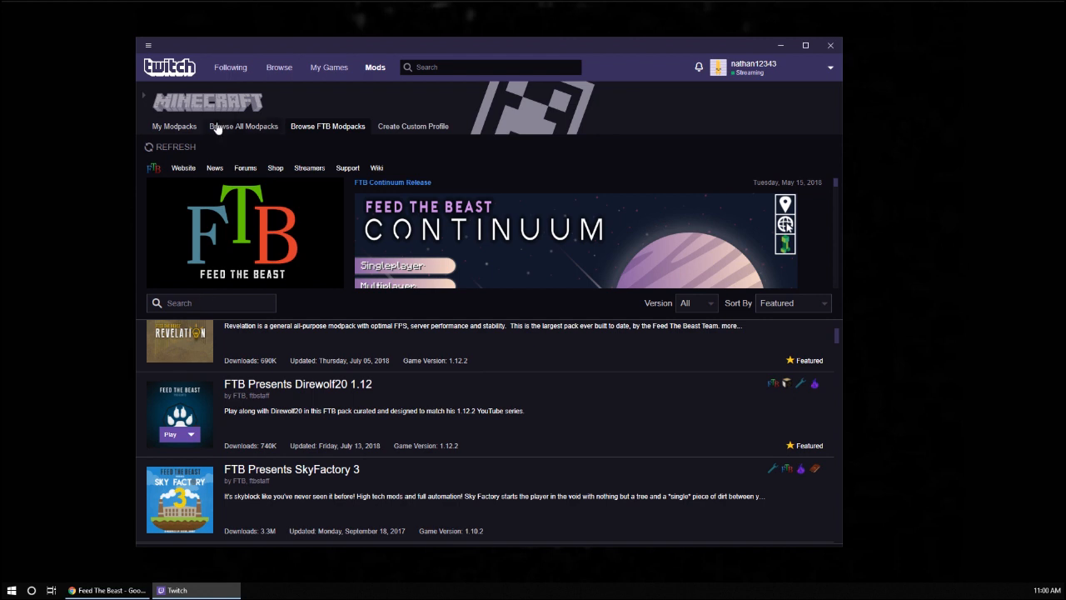
# Open the installed Direwolf20 modpack's profile and examine its installed mods, resource packs and maps
pyautogui.click(175, 128)
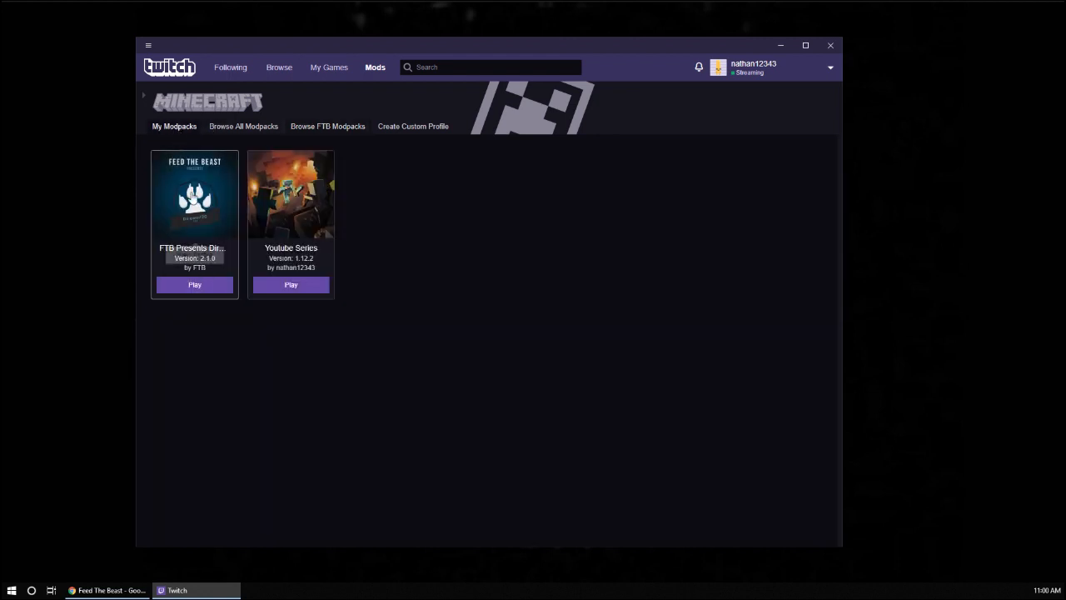
pyautogui.click(191, 211)
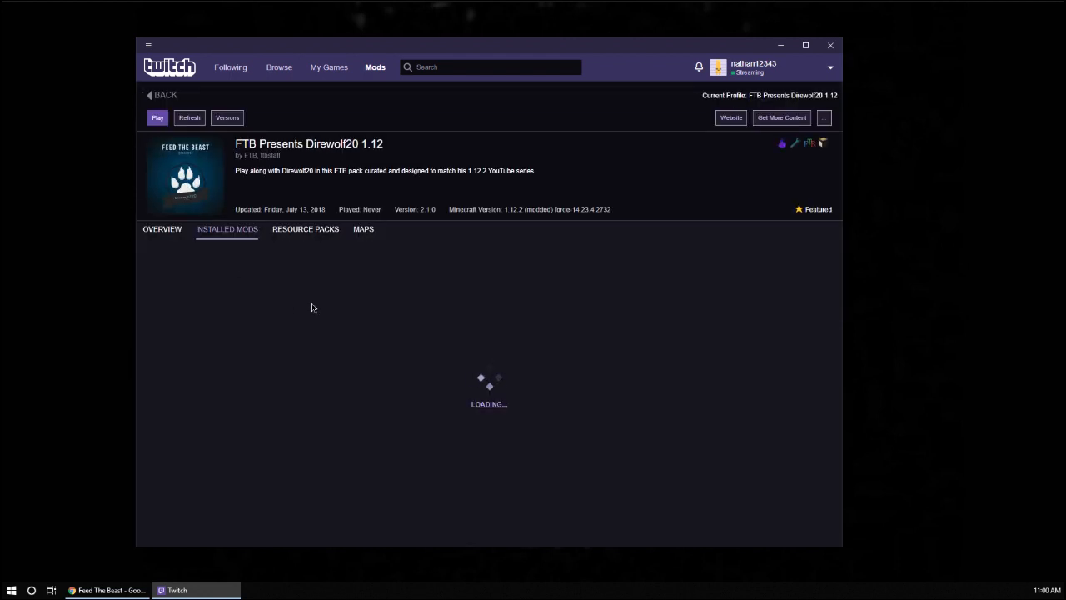
pyautogui.scroll(-15, 371, 366)
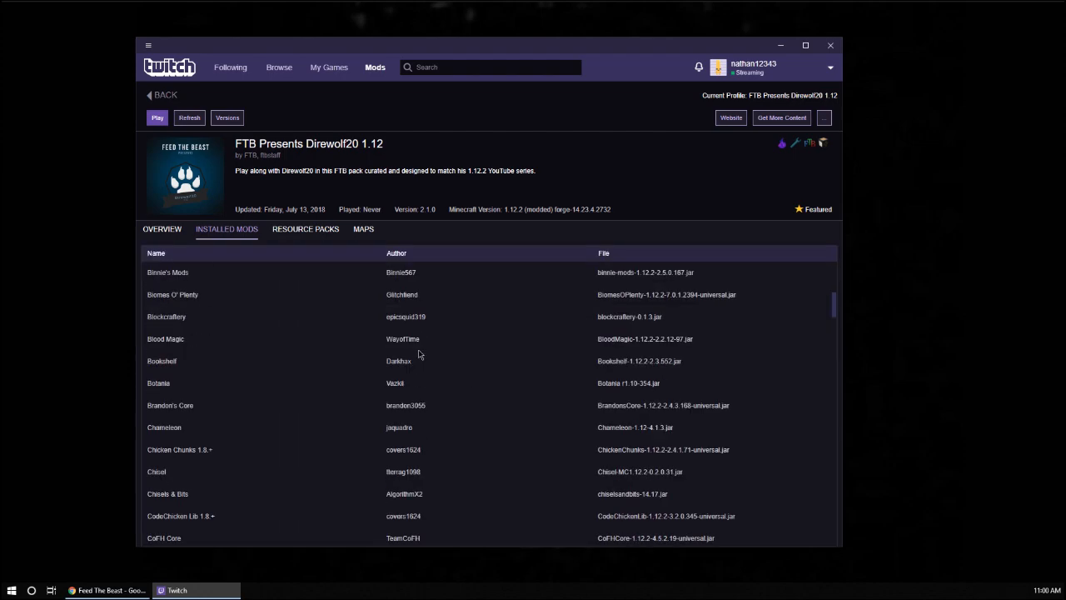
pyautogui.scroll(-5, 408, 395)
pyautogui.click(305, 229)
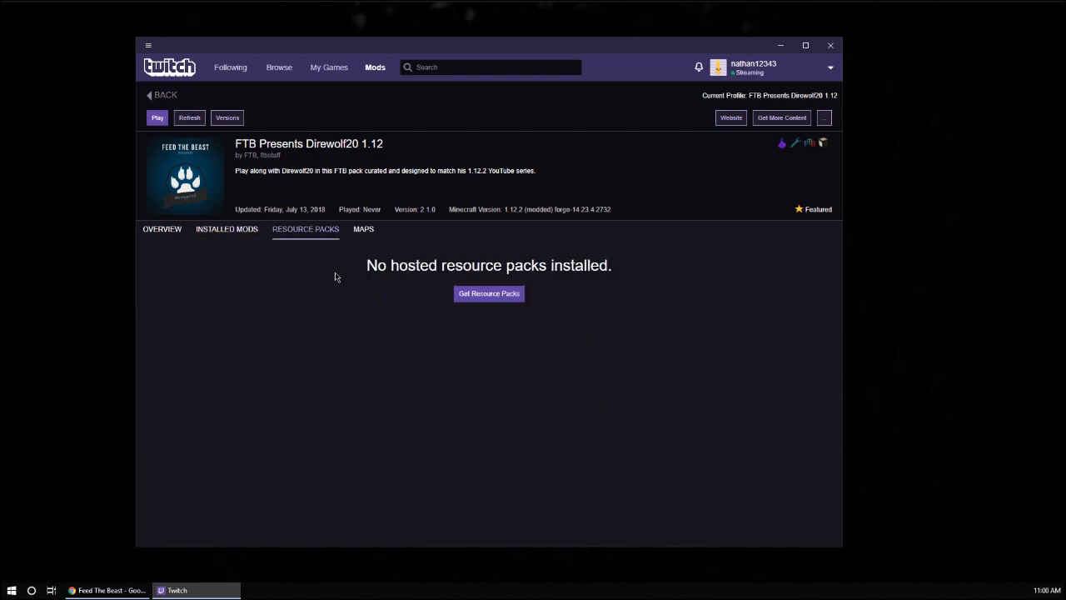
pyautogui.click(363, 229)
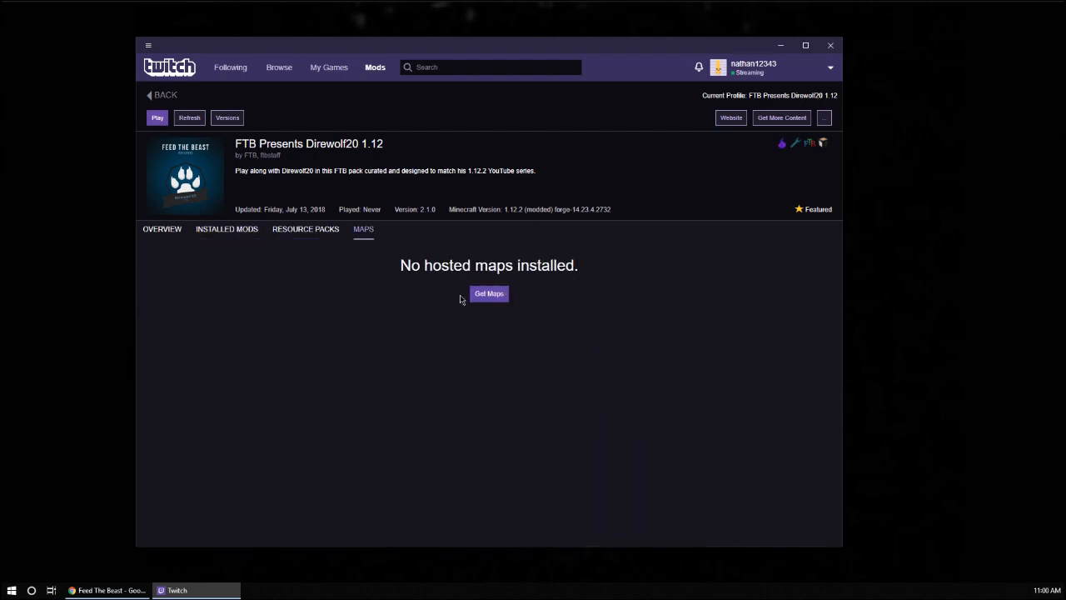
pyautogui.click(218, 233)
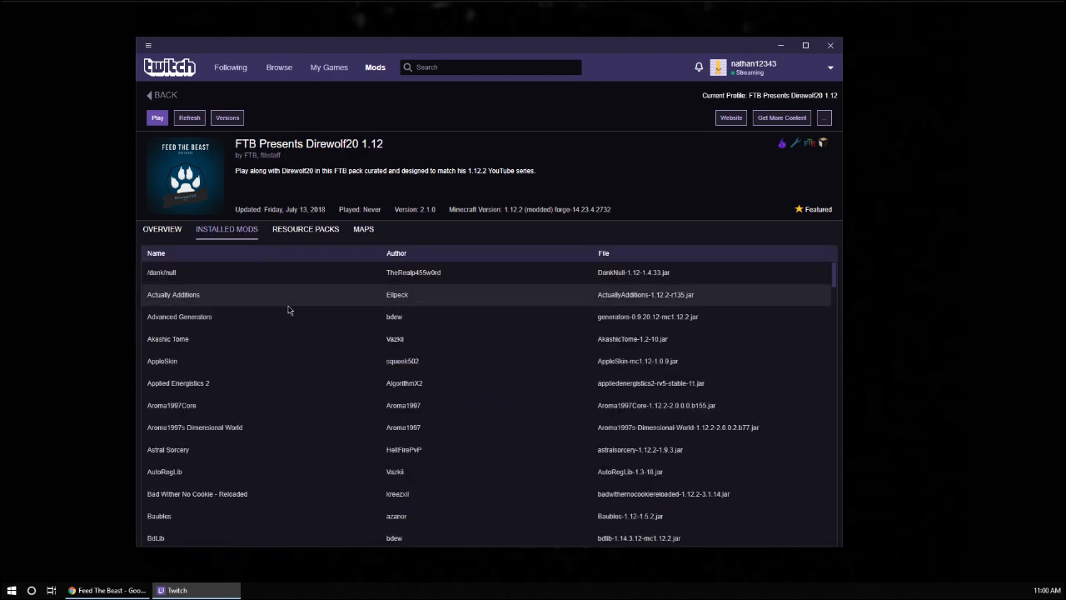
# Unlock the Direwolf20 profile in its profile options and look over the editable list of installed mods
pyautogui.click(826, 120)
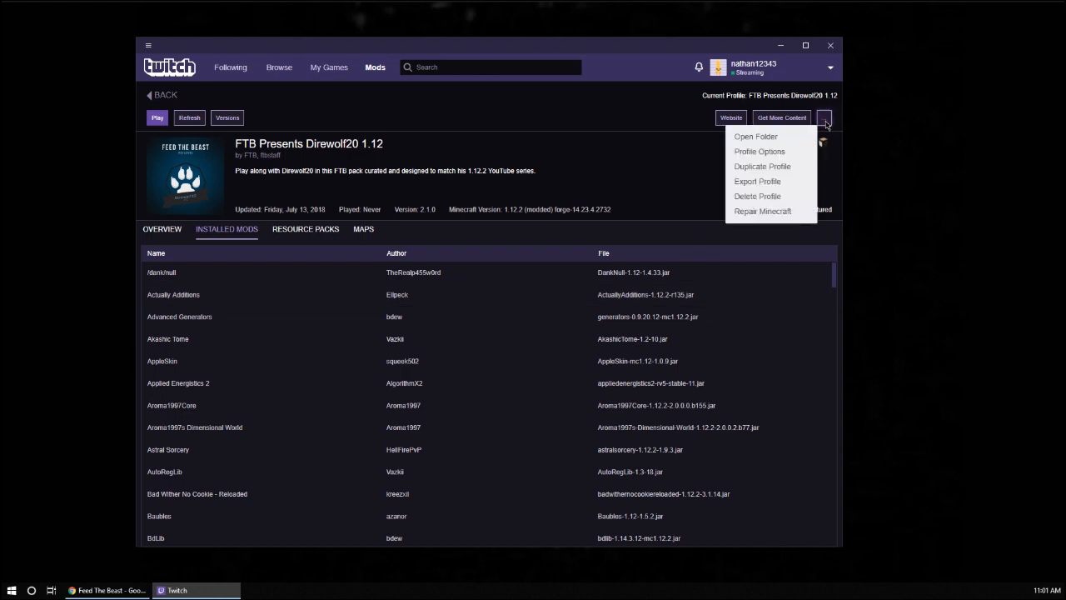
pyautogui.click(759, 151)
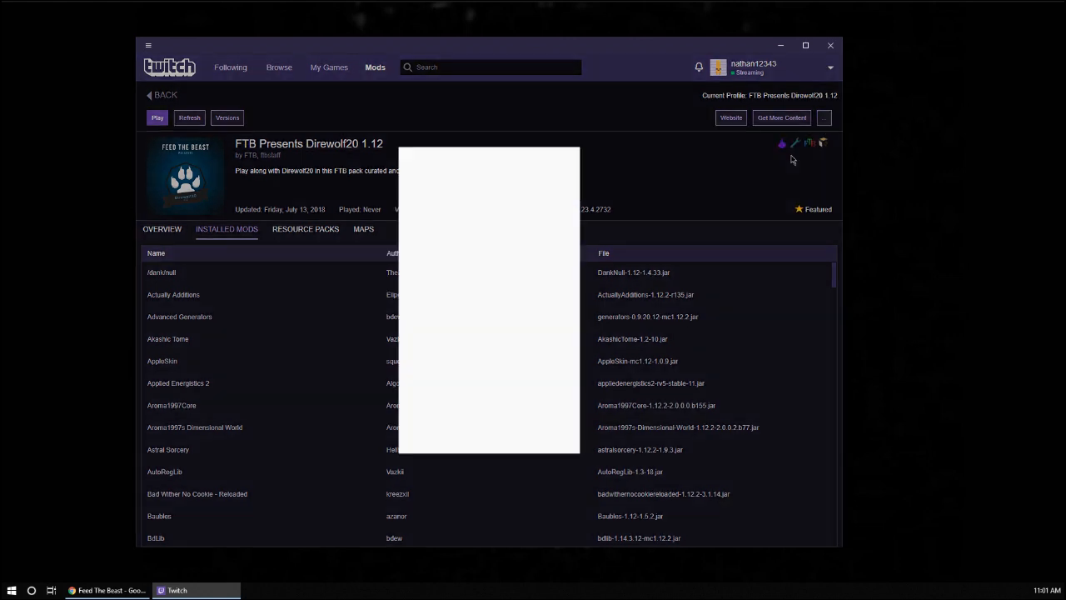
pyautogui.click(388, 238)
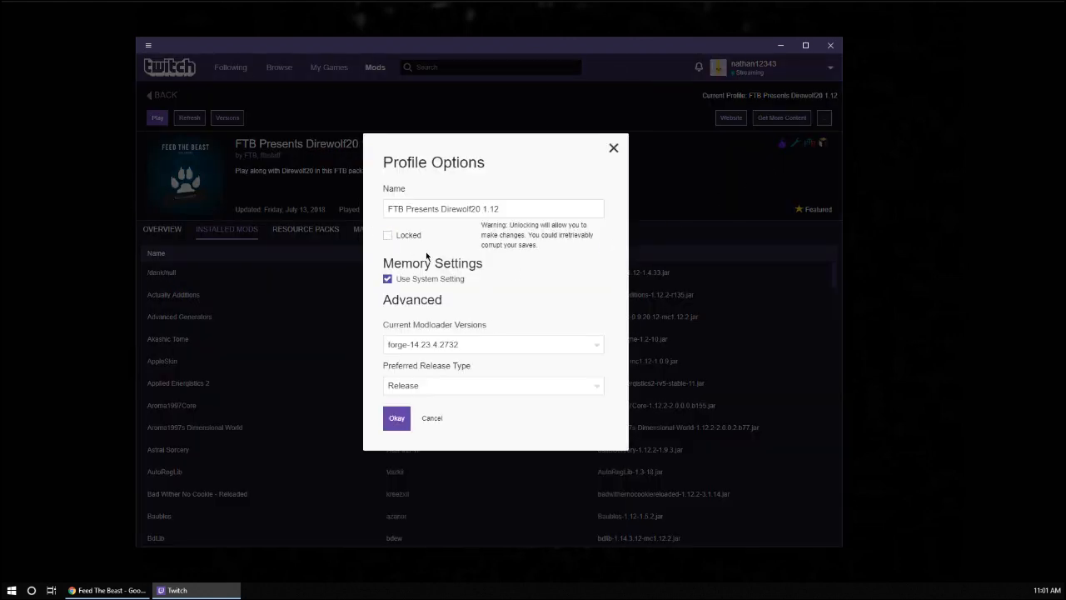
pyautogui.click(395, 425)
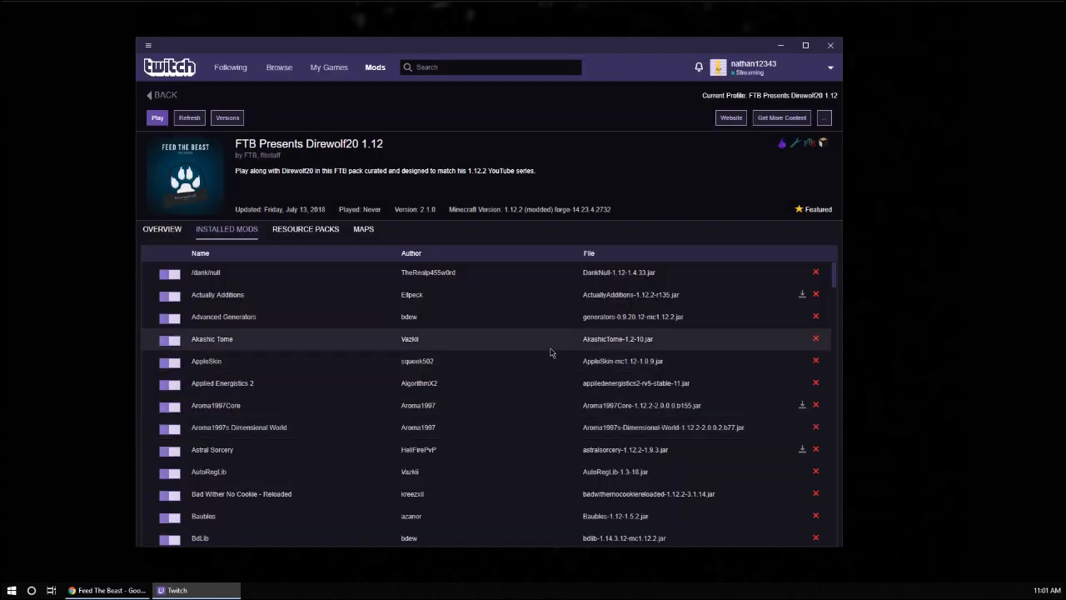
pyautogui.scroll(-5, 602, 343)
pyautogui.scroll(-20, 603, 343)
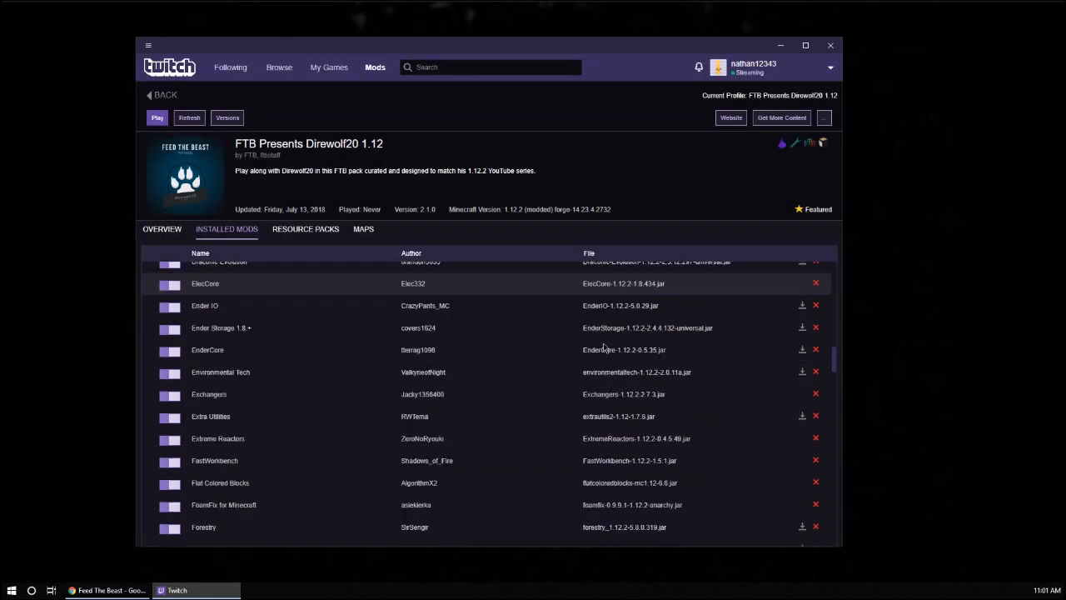
pyautogui.scroll(20, 607, 349)
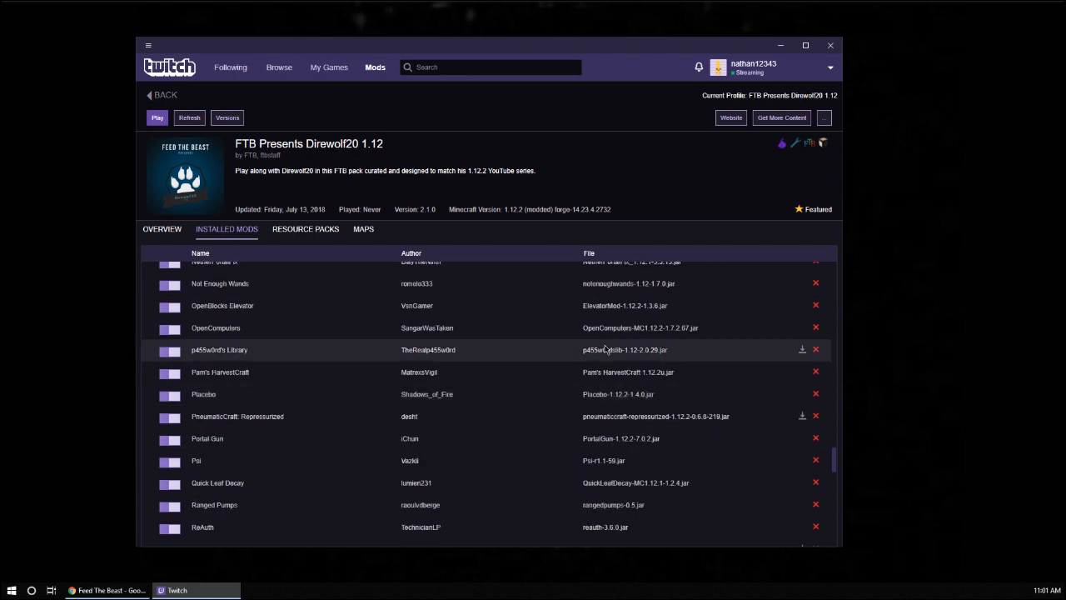
pyautogui.scroll(5, 606, 338)
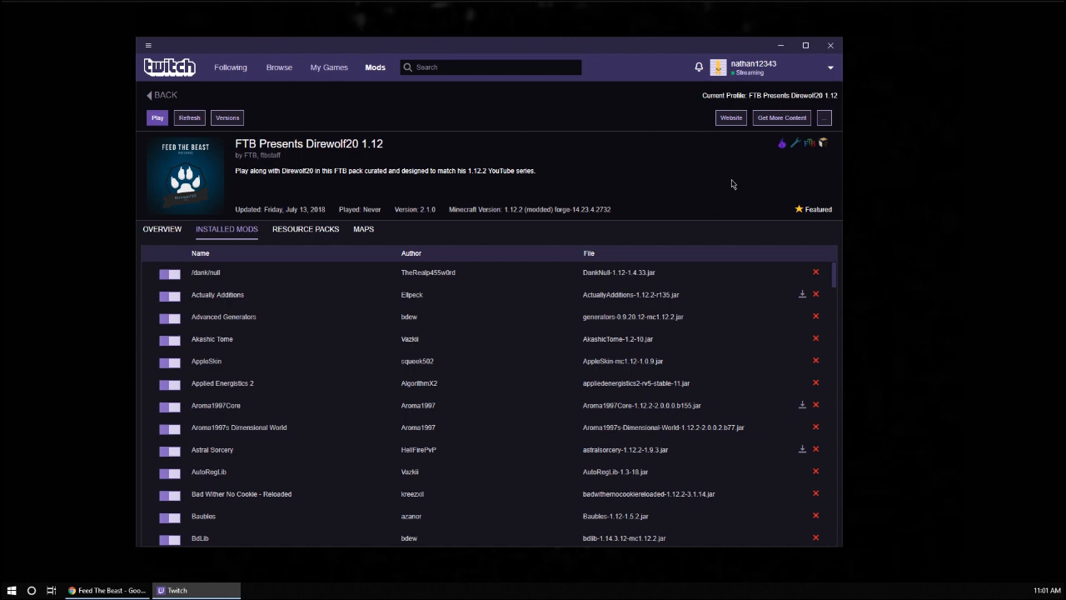
# Search the additional mods for "ore ex", install Ore Excavation into the profile, and return to the modpack page
pyautogui.click(783, 117)
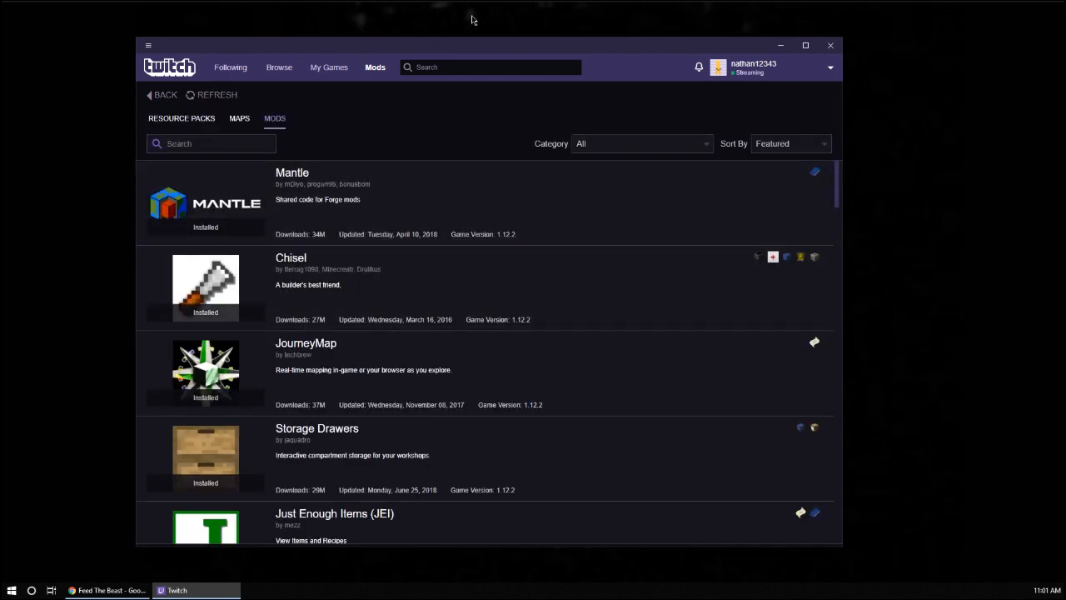
pyautogui.write('ore ex')
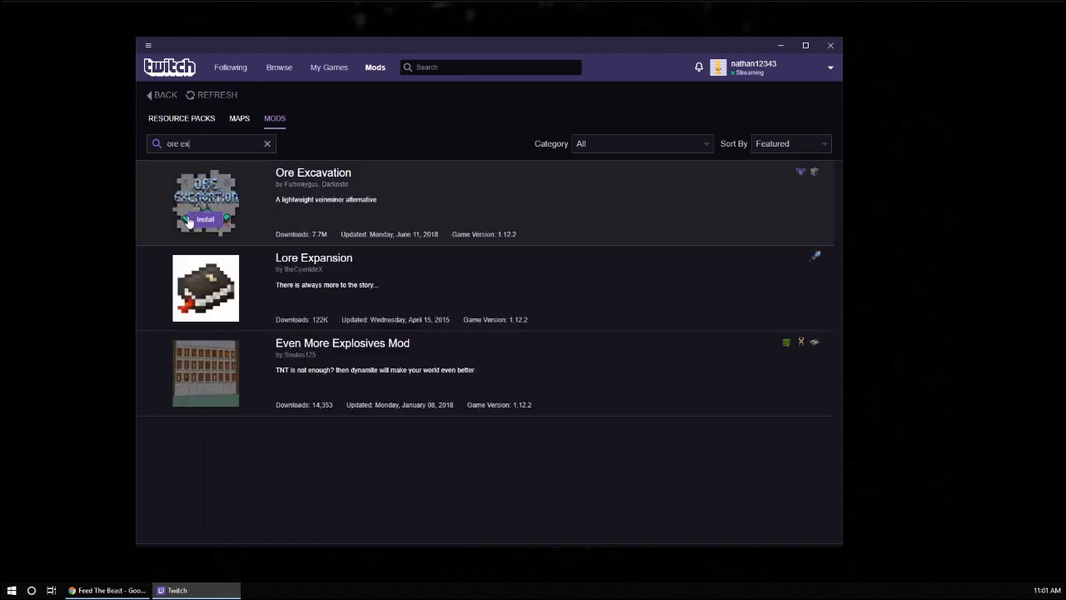
pyautogui.click(205, 222)
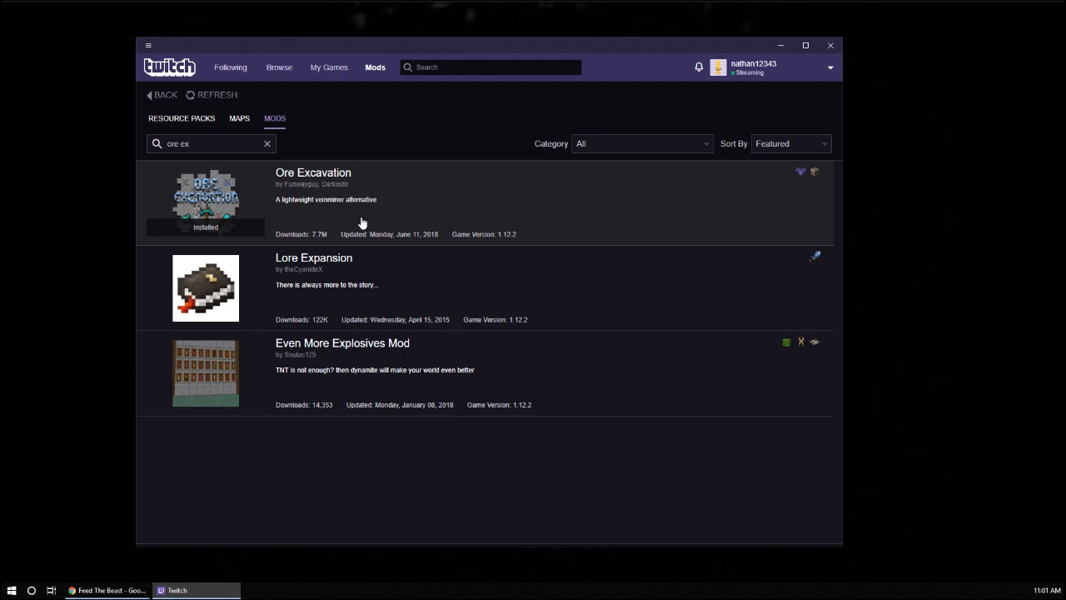
pyautogui.hotkey('alt', 'Left')
# Examine the installed mods list for the Ore Excavation entry and for mods that offer an update
pyautogui.scroll(-10, 472, 395)
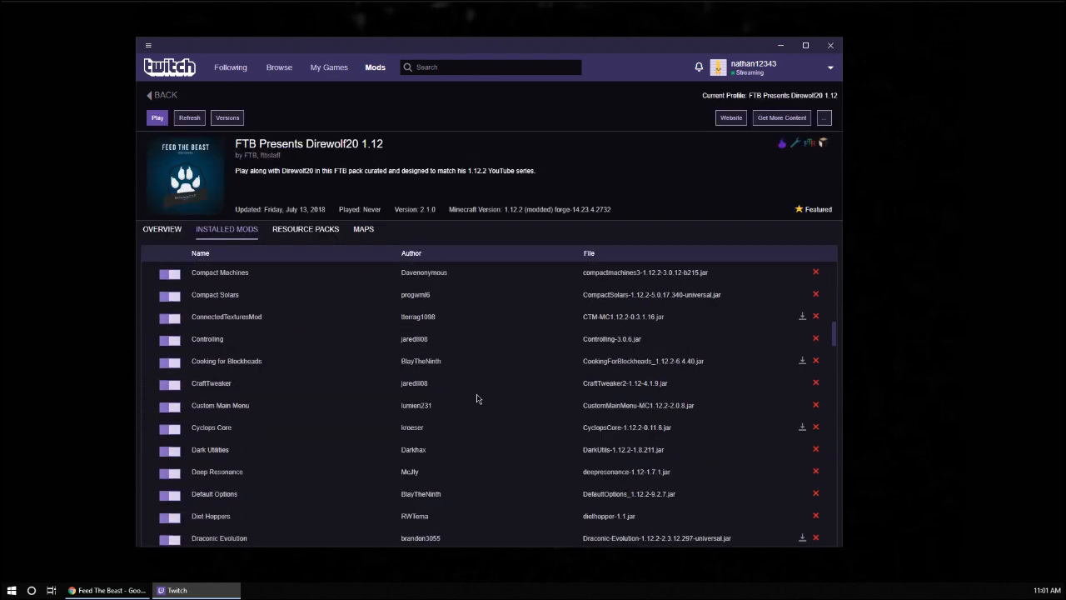
pyautogui.scroll(-20, 477, 399)
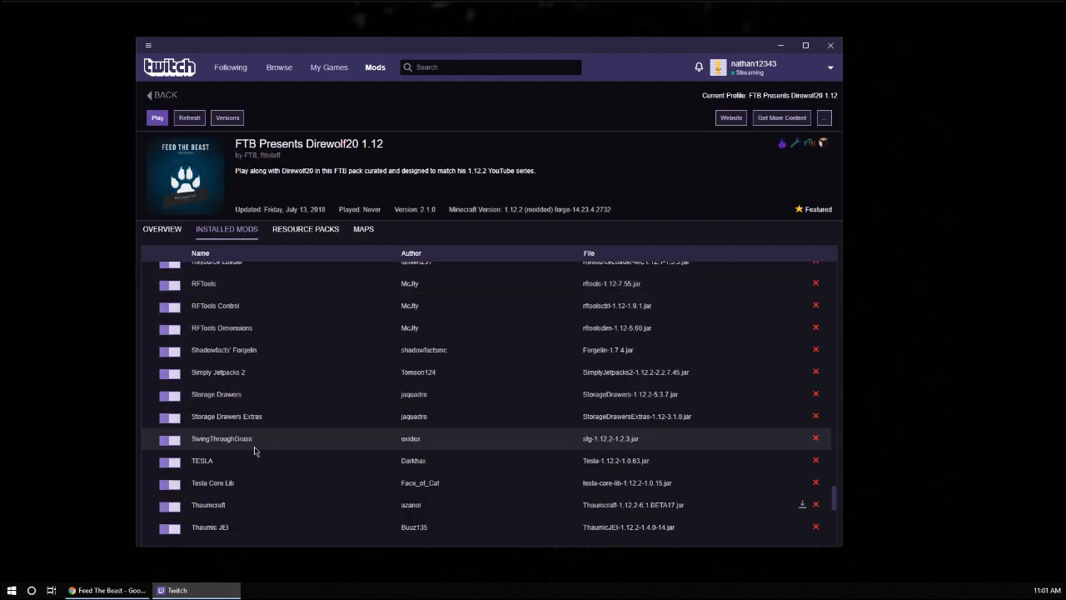
pyautogui.scroll(-10, 254, 450)
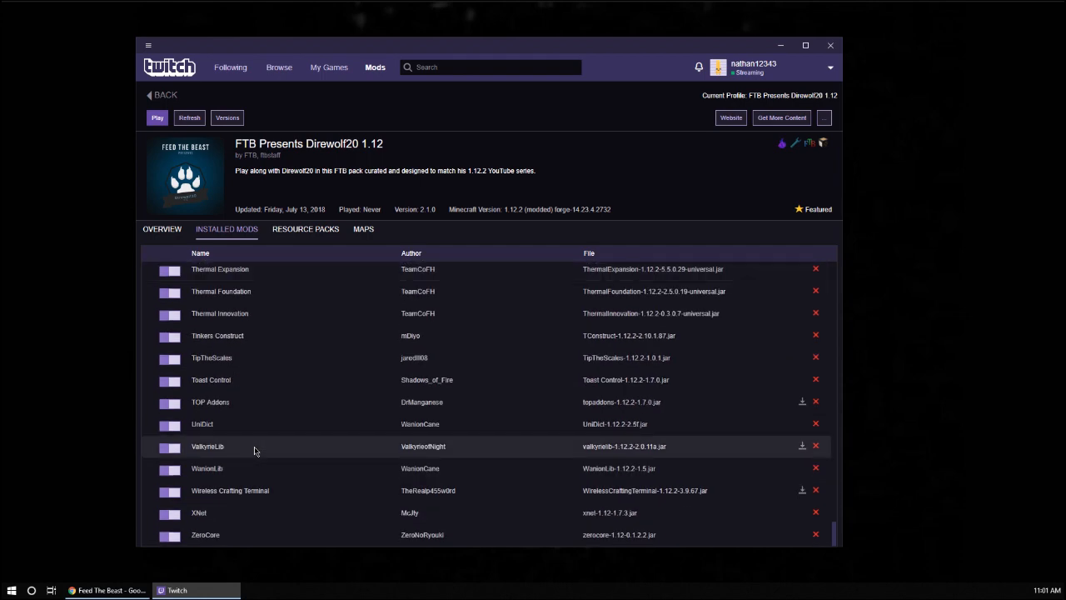
pyautogui.scroll(15, 254, 450)
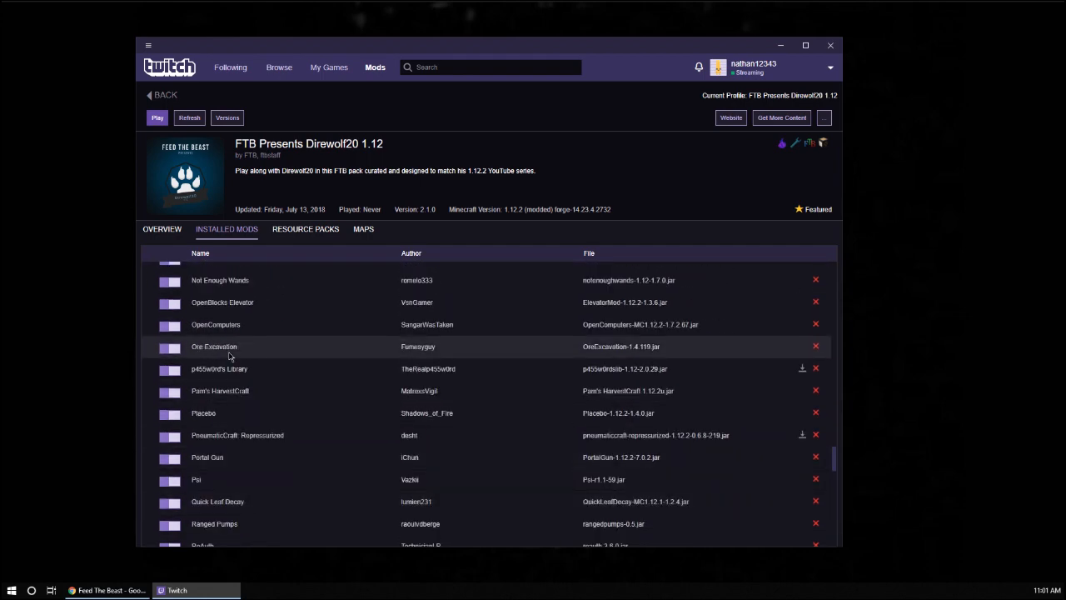
pyautogui.scroll(13, 342, 494)
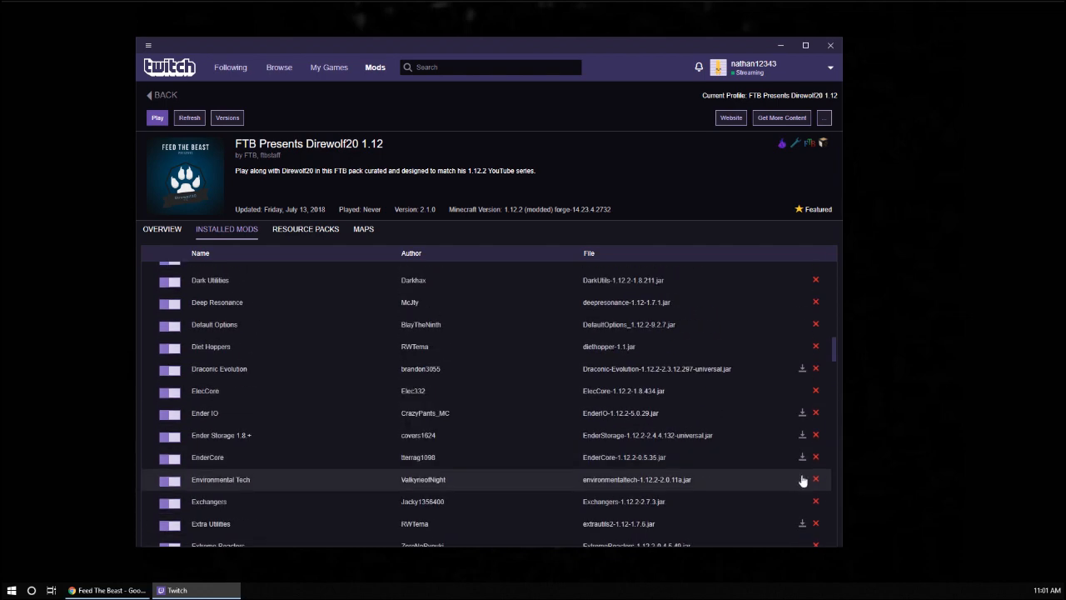
pyautogui.scroll(10, 797, 433)
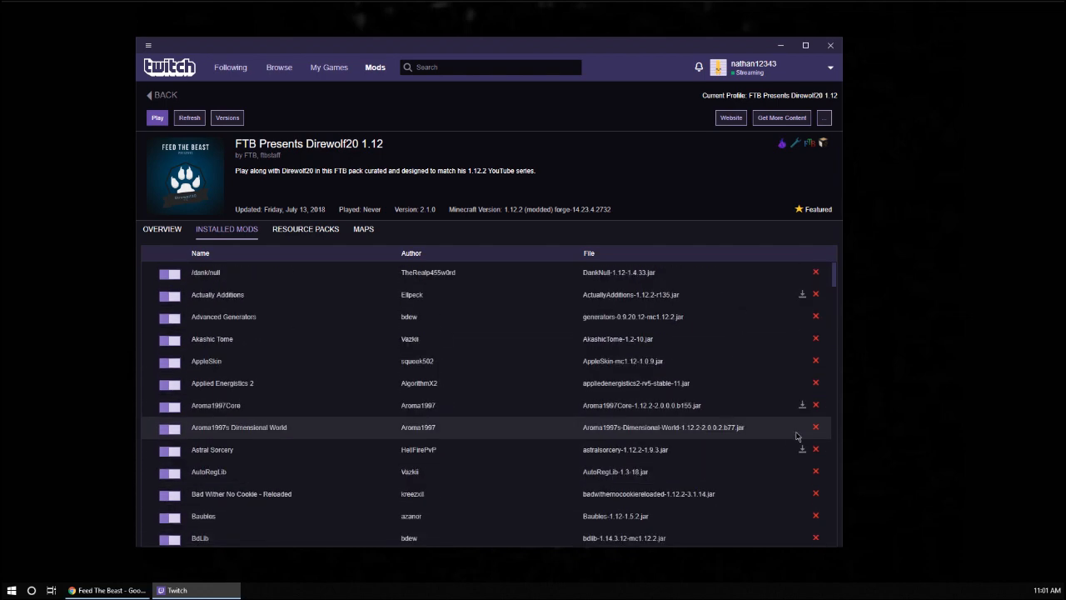
pyautogui.scroll(-1, 796, 420)
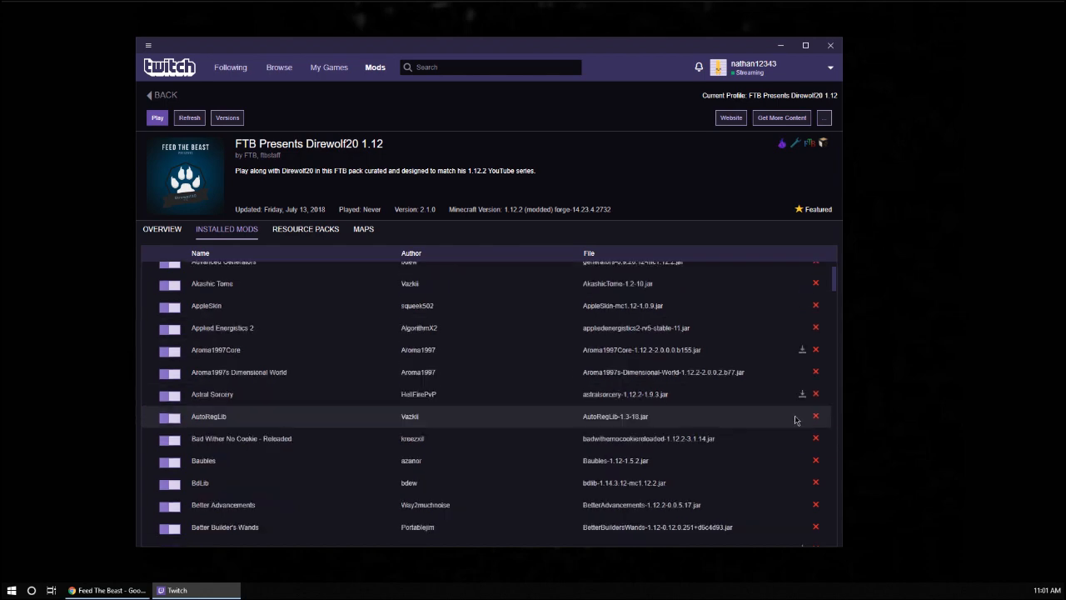
pyautogui.scroll(-6, 795, 418)
pyautogui.scroll(8, 794, 415)
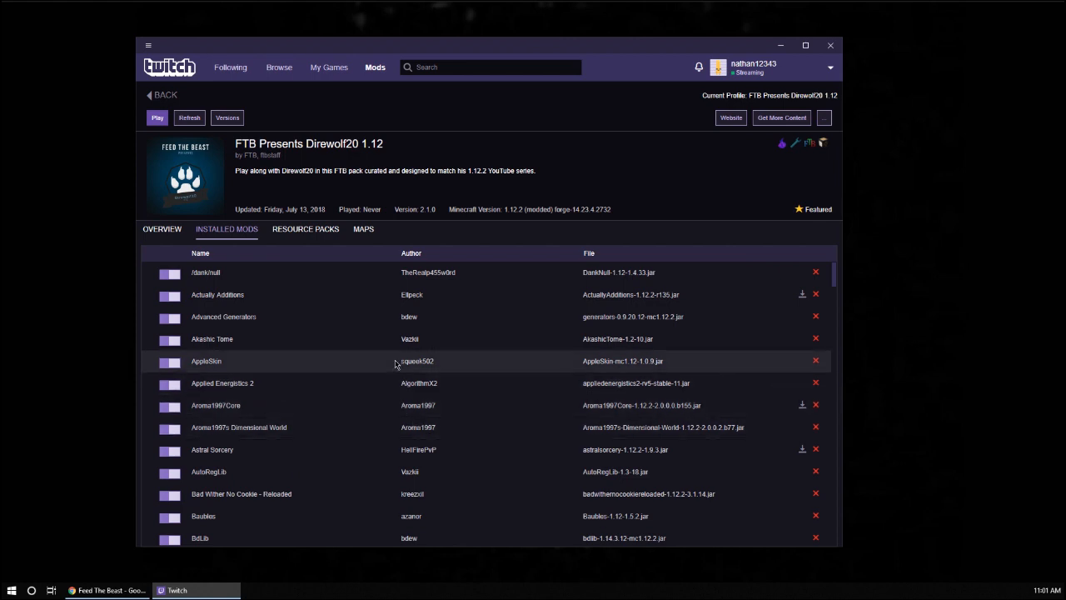
# Try turning off the system memory setting in the Direwolf20 profile options, turn it back on, and close the options
pyautogui.click(824, 117)
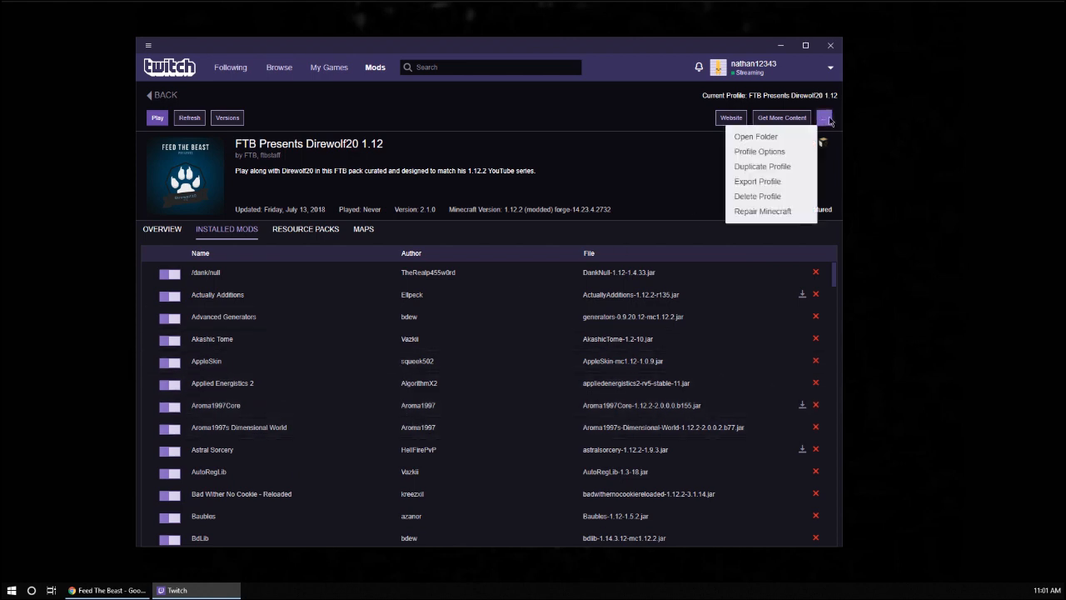
pyautogui.click(782, 155)
pyautogui.click(387, 279)
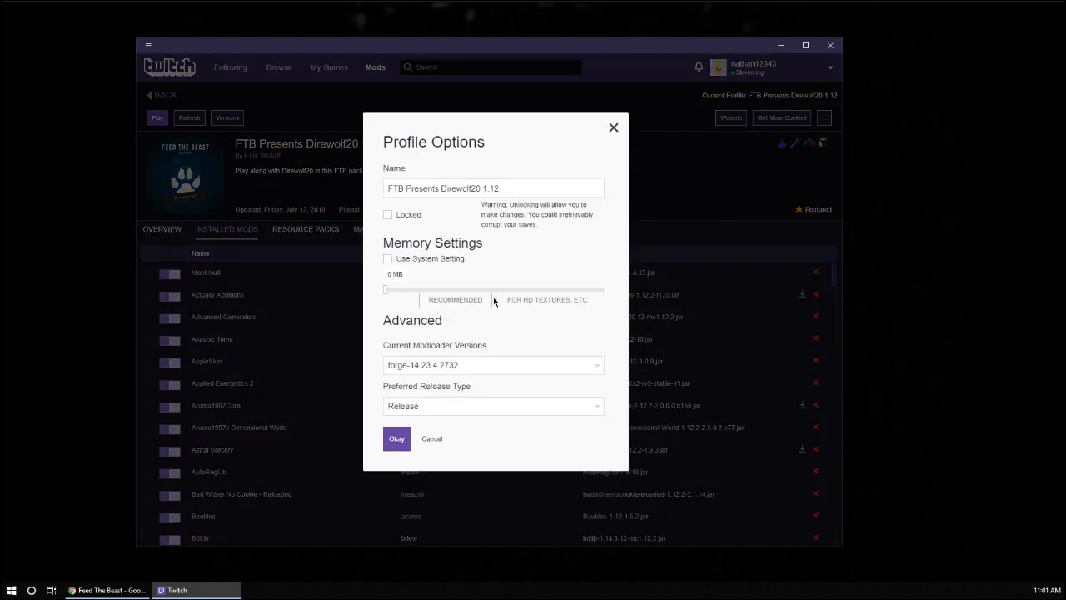
pyautogui.click(389, 260)
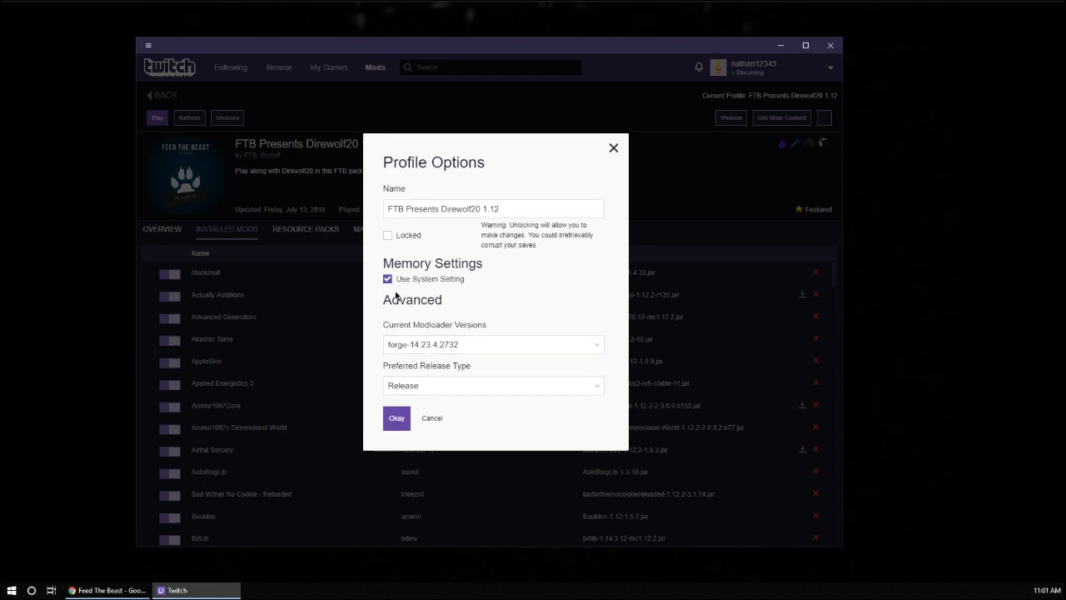
pyautogui.click(614, 148)
# Check the maximum memory allocation in the application's Minecraft settings and close the settings
pyautogui.click(827, 68)
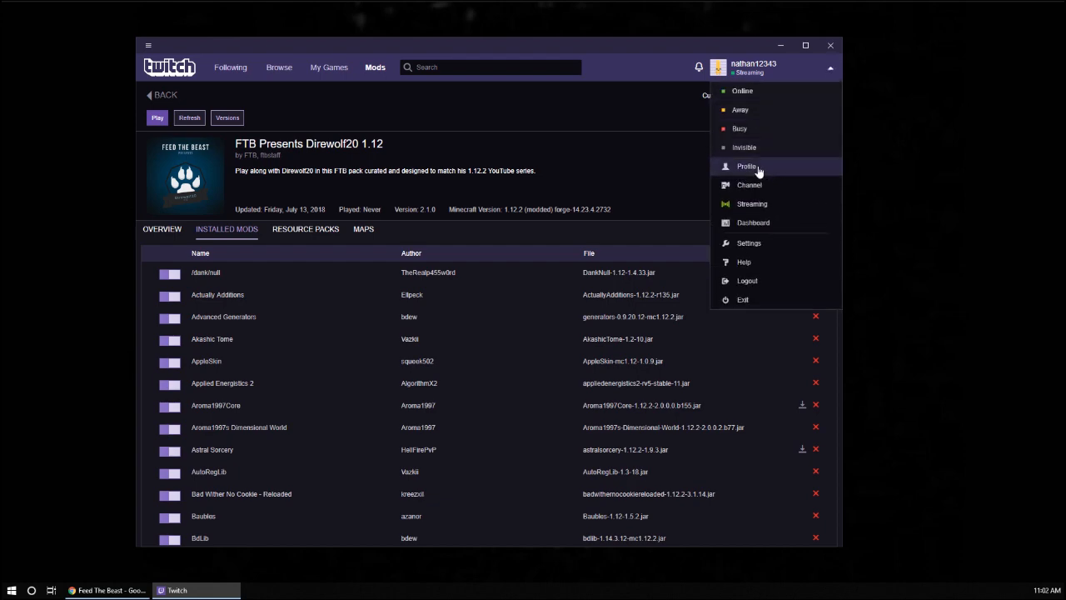
pyautogui.click(747, 243)
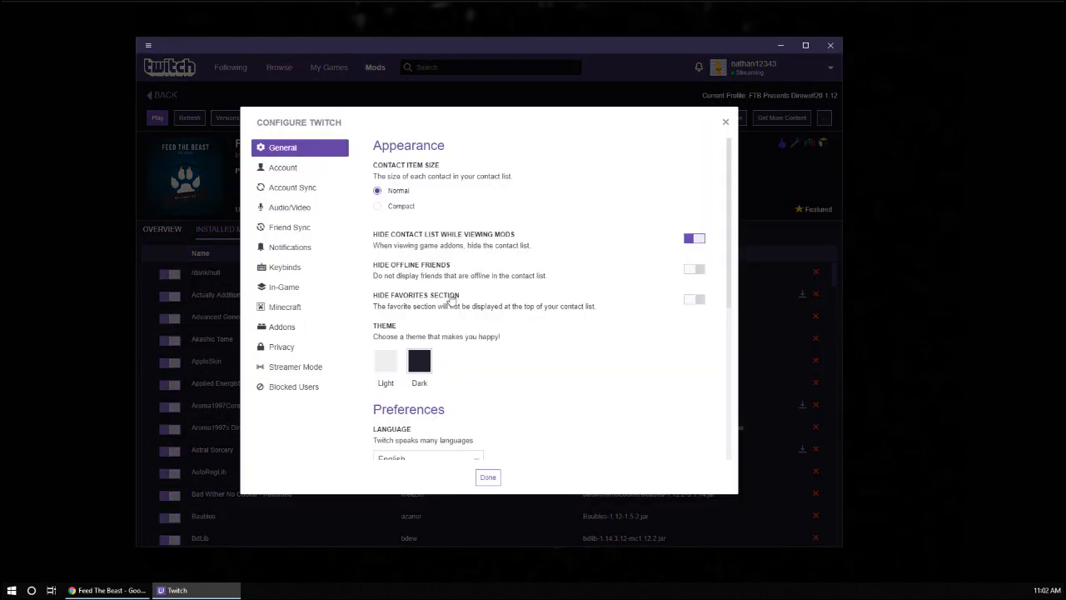
pyautogui.click(291, 308)
pyautogui.scroll(-3, 472, 358)
pyautogui.scroll(-1, 485, 370)
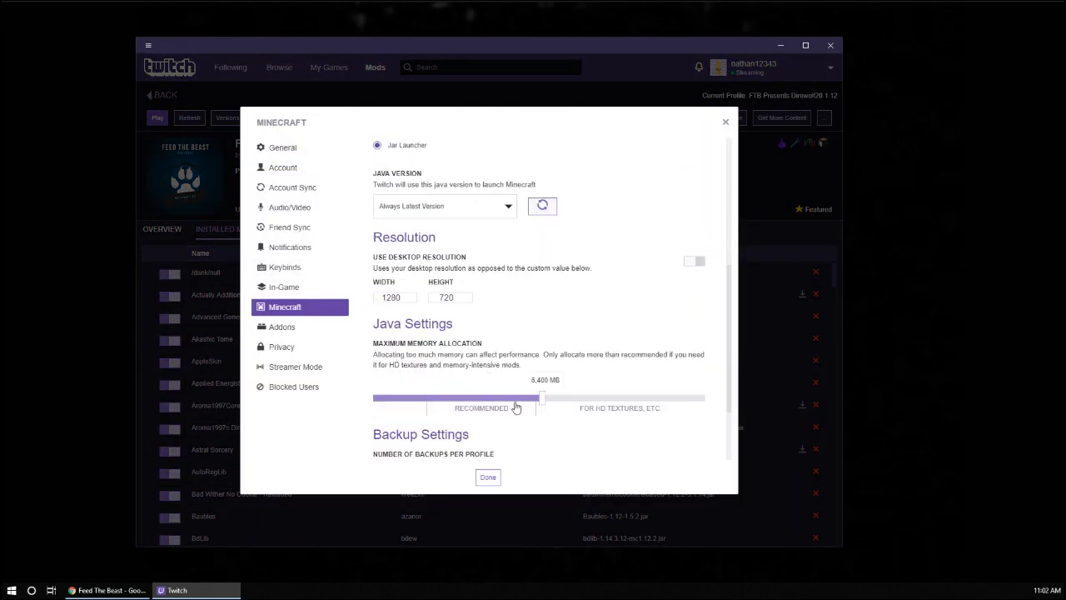
pyautogui.click(488, 476)
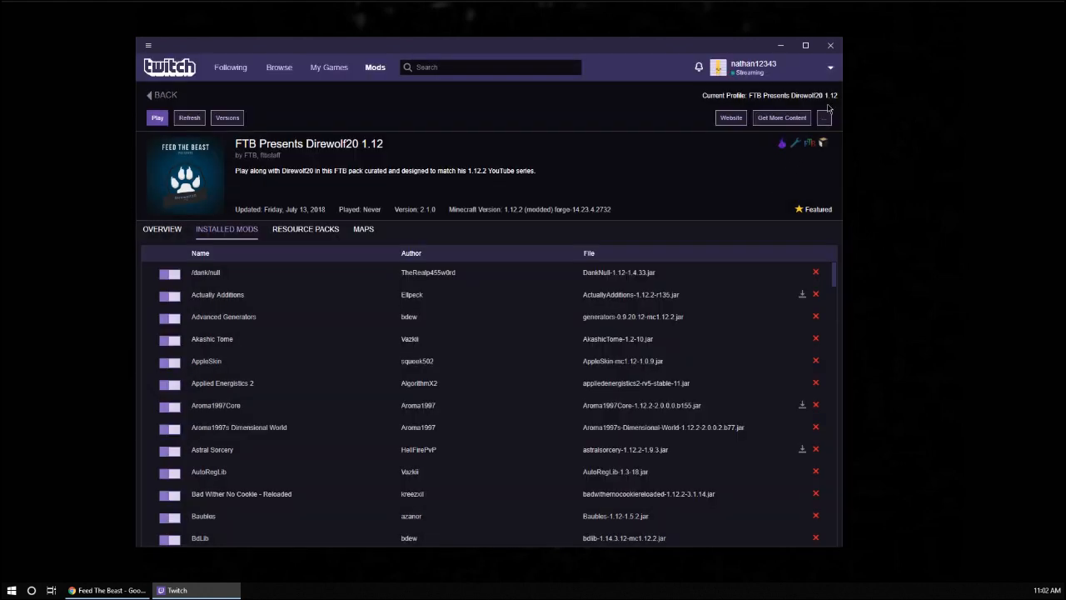
# Try a custom memory allocation of about 8,758 MB in the Direwolf20 profile options, and return it to the system setting
pyautogui.click(823, 118)
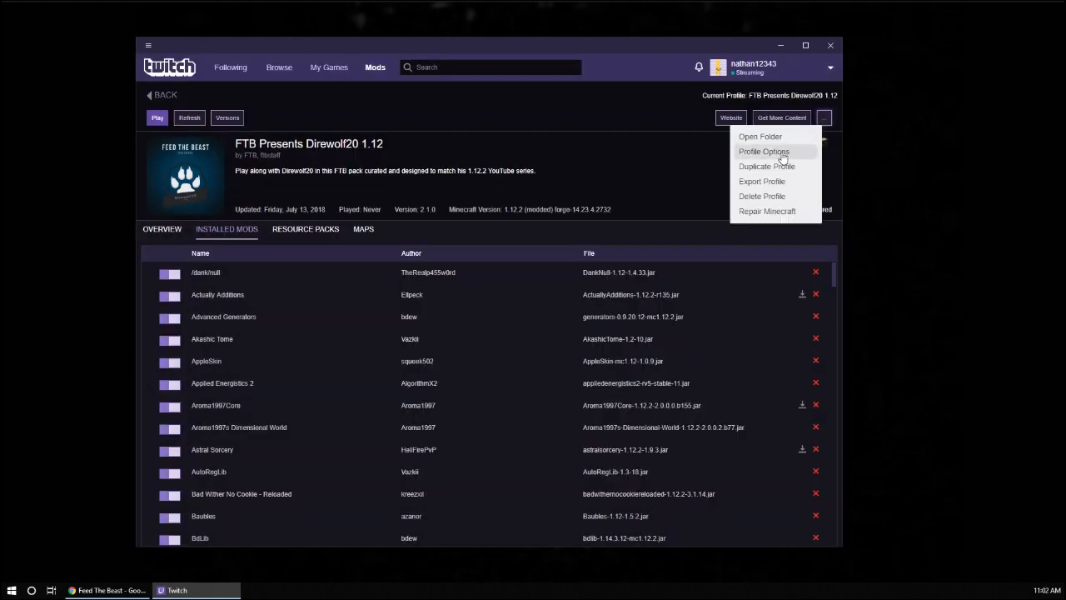
pyautogui.click(782, 155)
pyautogui.click(387, 280)
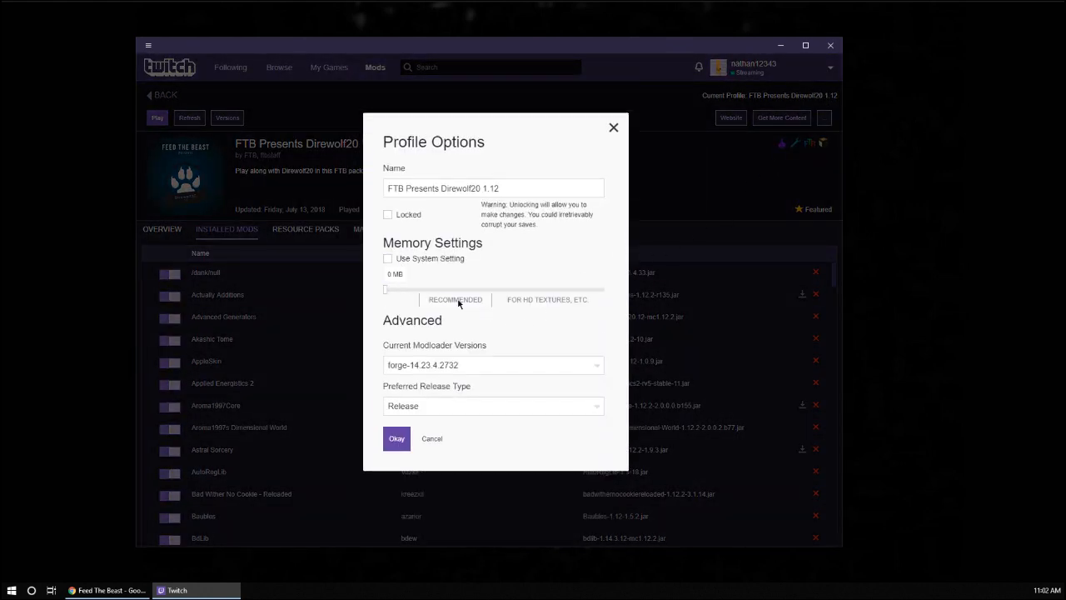
pyautogui.moveTo(385, 289); pyautogui.dragTo(555, 292)
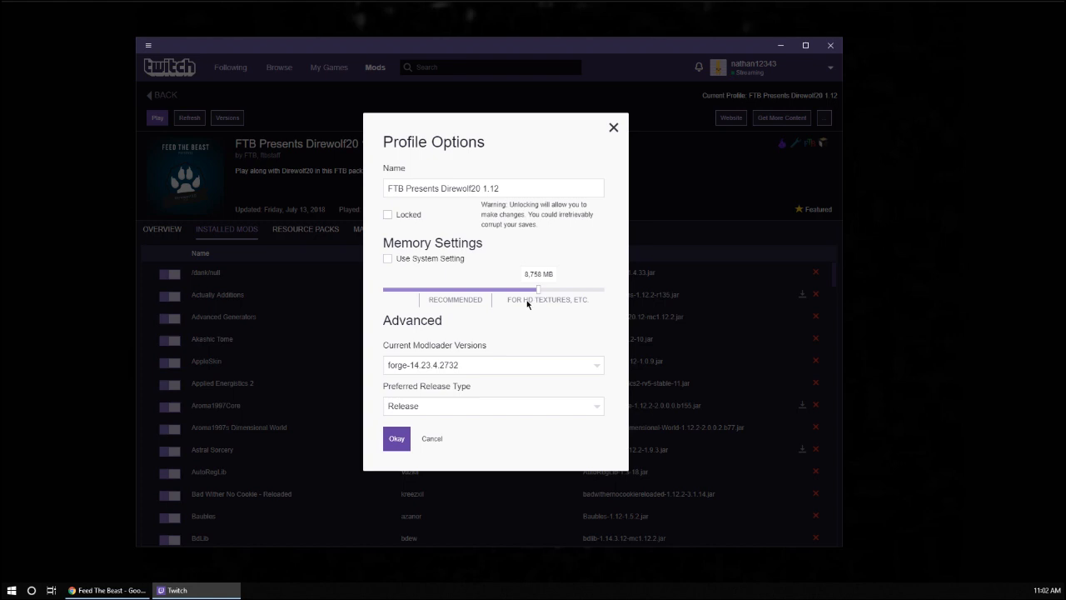
pyautogui.click(388, 259)
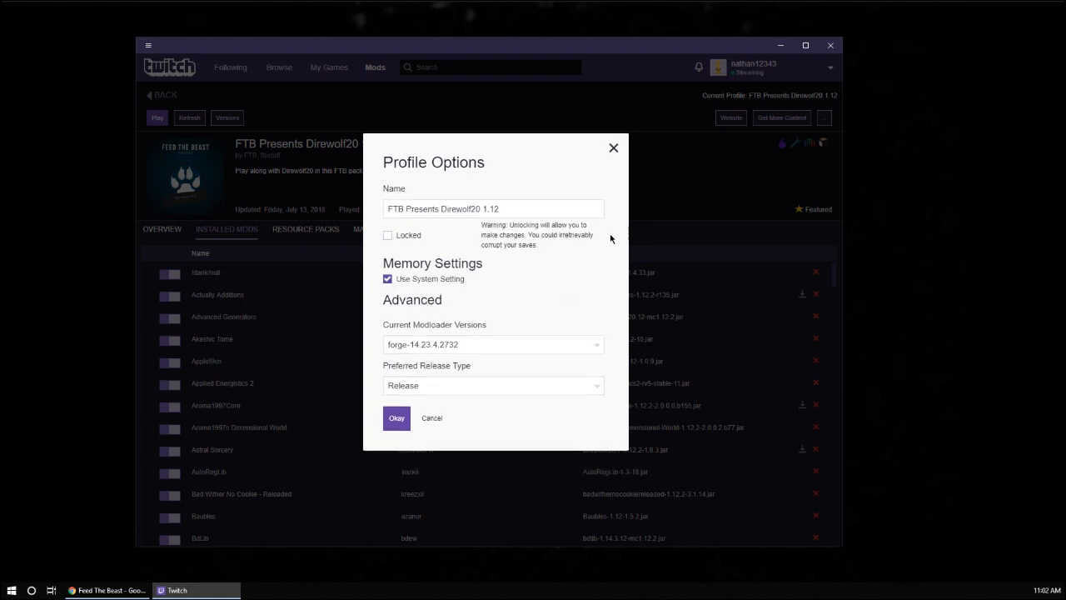
# Lock the Direwolf20 profile again, save its options, and look through the installed mods list for Ore Excavation
pyautogui.click(387, 236)
pyautogui.click(397, 419)
pyautogui.scroll(-10, 487, 387)
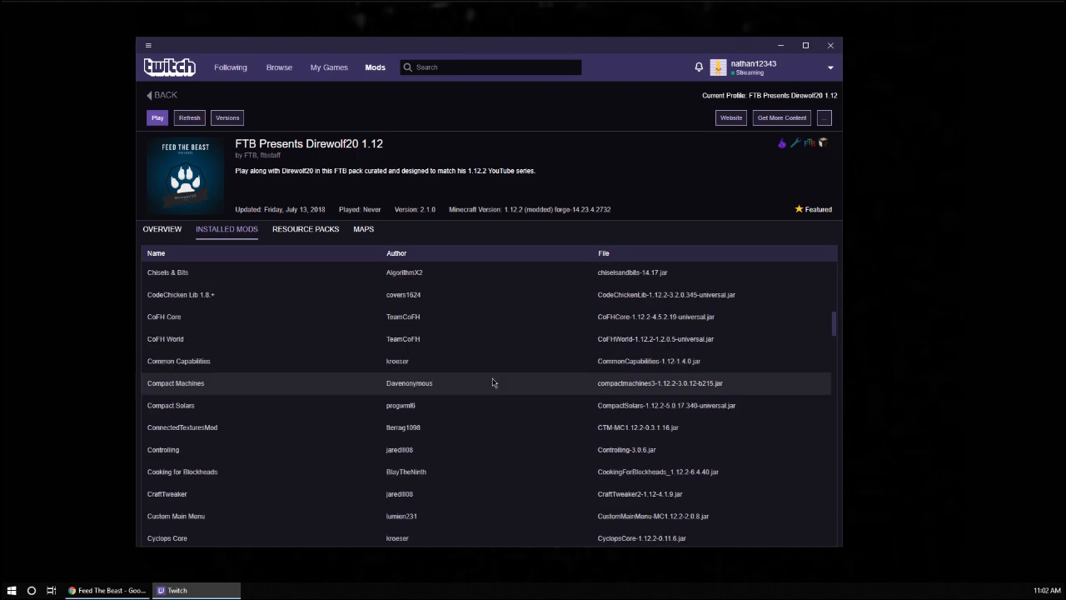
pyautogui.scroll(-10, 492, 382)
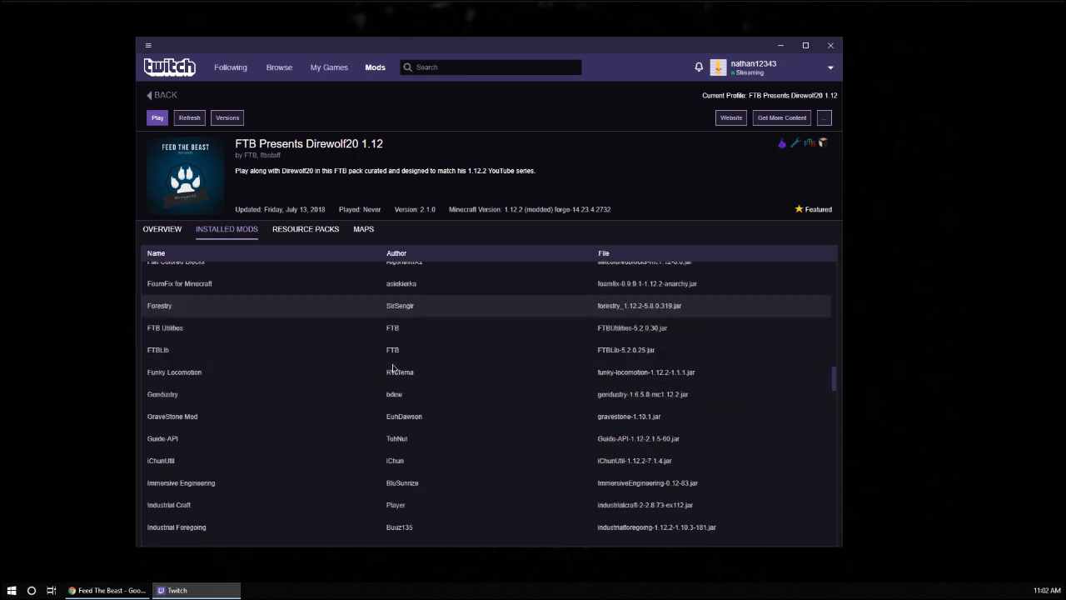
pyautogui.scroll(-10, 387, 370)
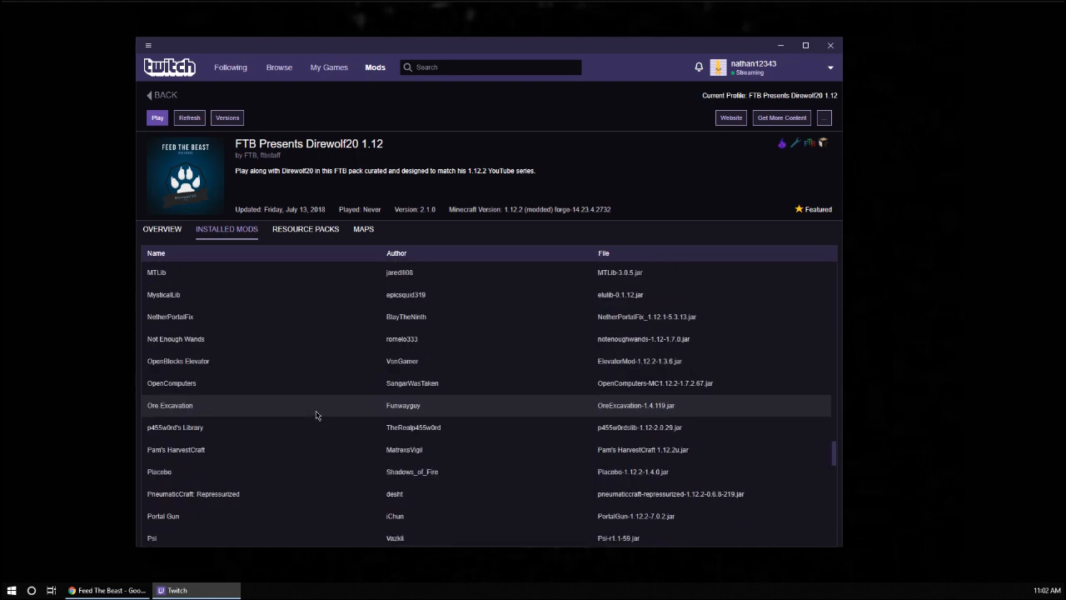
pyautogui.scroll(-5, 316, 415)
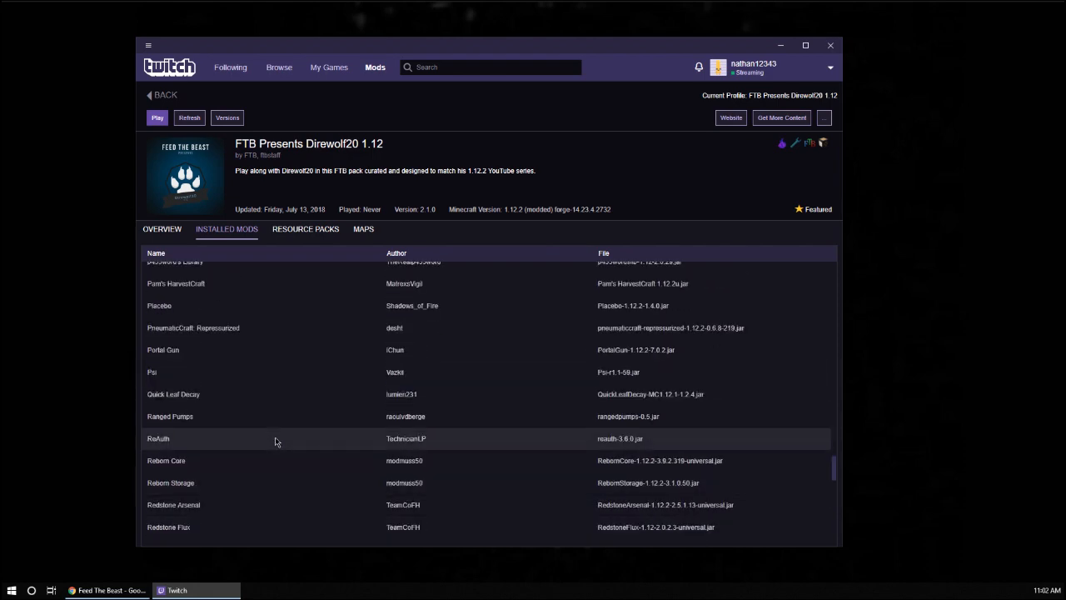
pyautogui.scroll(1, 276, 441)
pyautogui.scroll(-2, 276, 441)
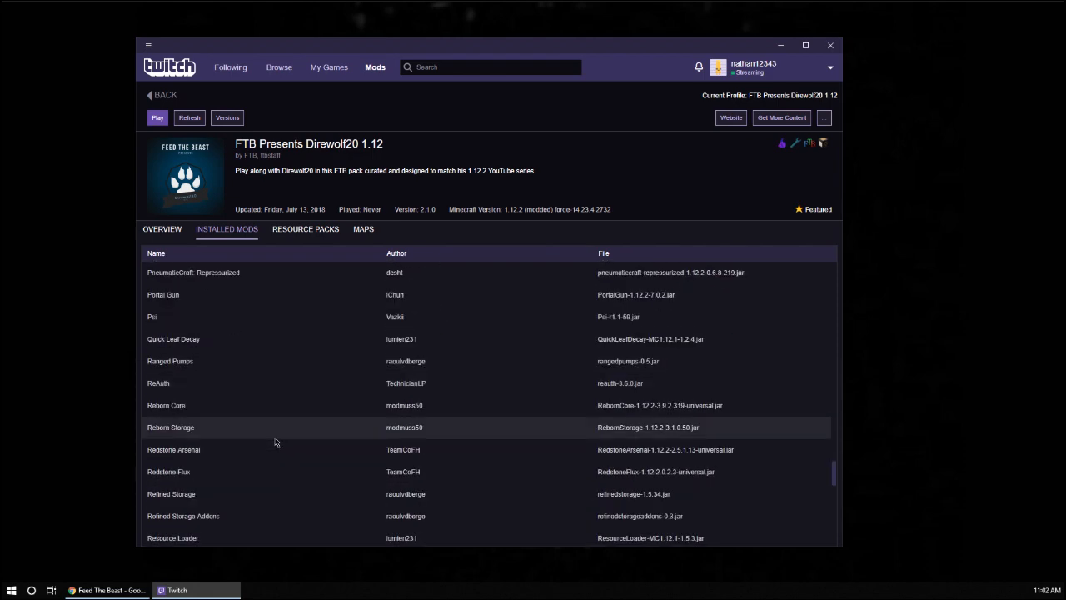
pyautogui.scroll(3, 276, 441)
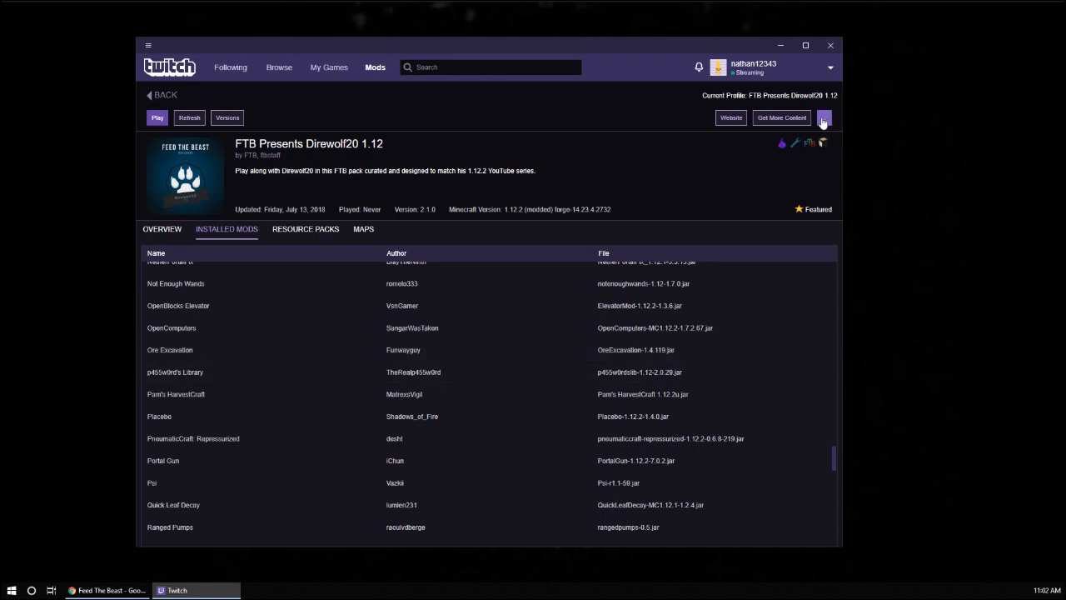
# Unlock the Direwolf20 profile in its options, and remove the Ore Excavation mod from its installed mods
pyautogui.click(823, 122)
pyautogui.click(744, 148)
pyautogui.click(387, 235)
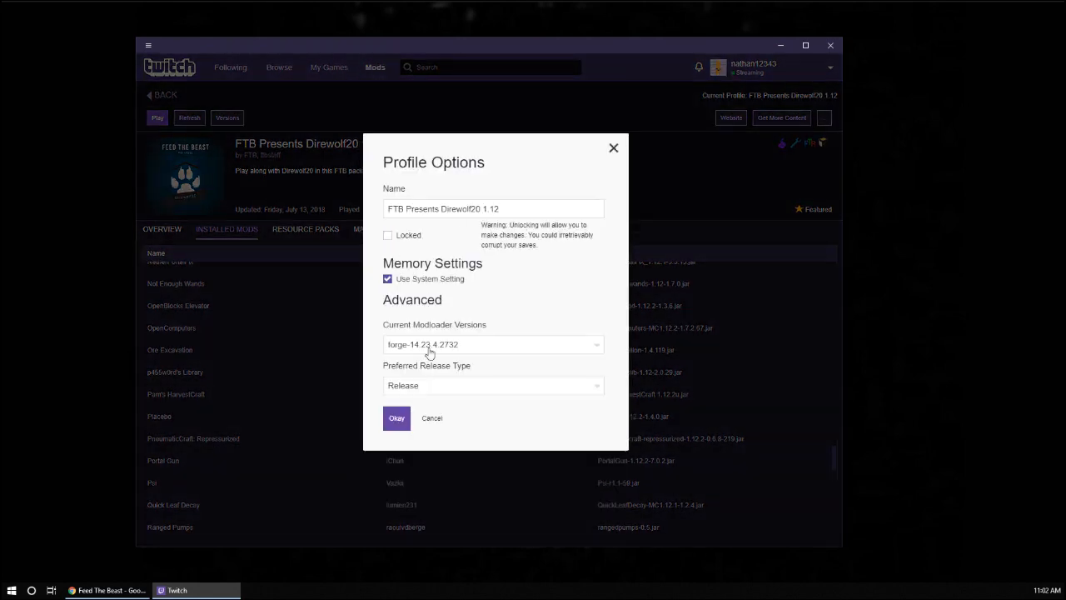
pyautogui.click(397, 418)
pyautogui.scroll(-5, 242, 462)
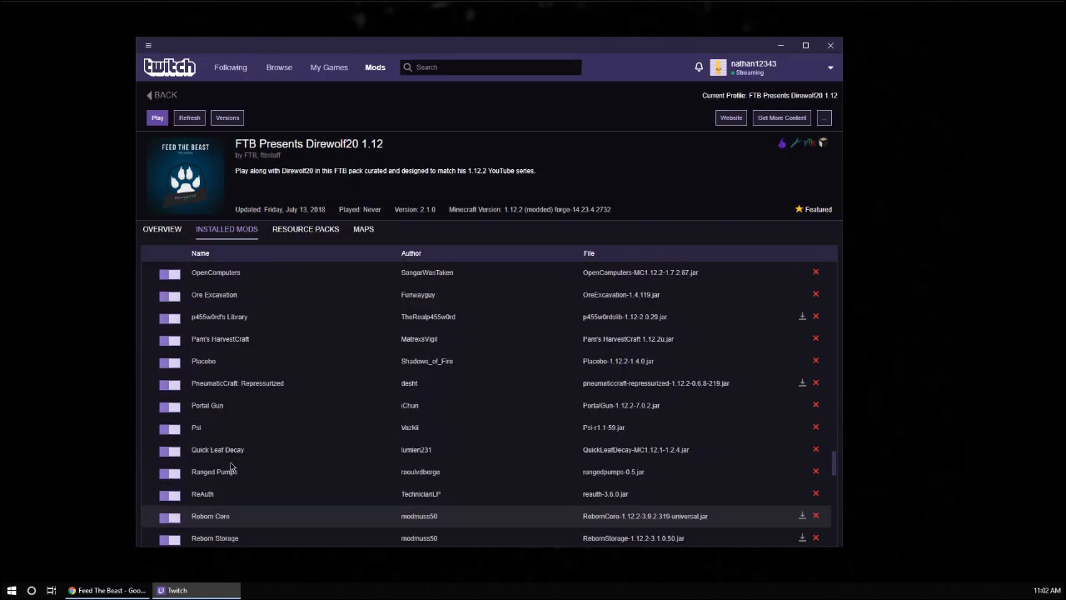
pyautogui.scroll(2, 233, 466)
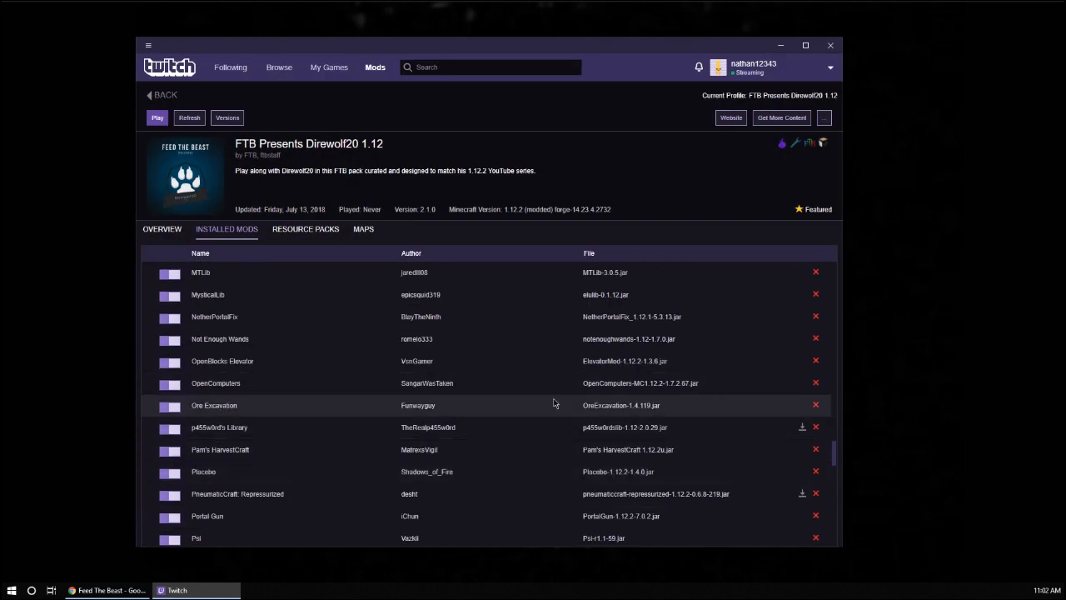
pyautogui.click(816, 409)
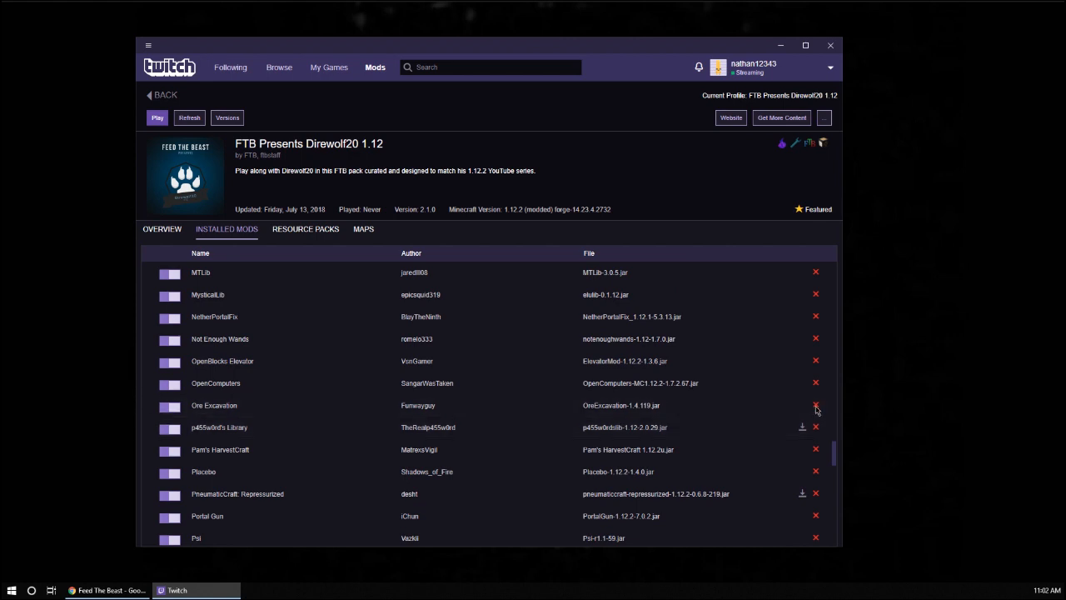
# Lock the Direwolf20 profile again in its options, save them, and return to the modpack overview
pyautogui.click(822, 117)
pyautogui.click(766, 208)
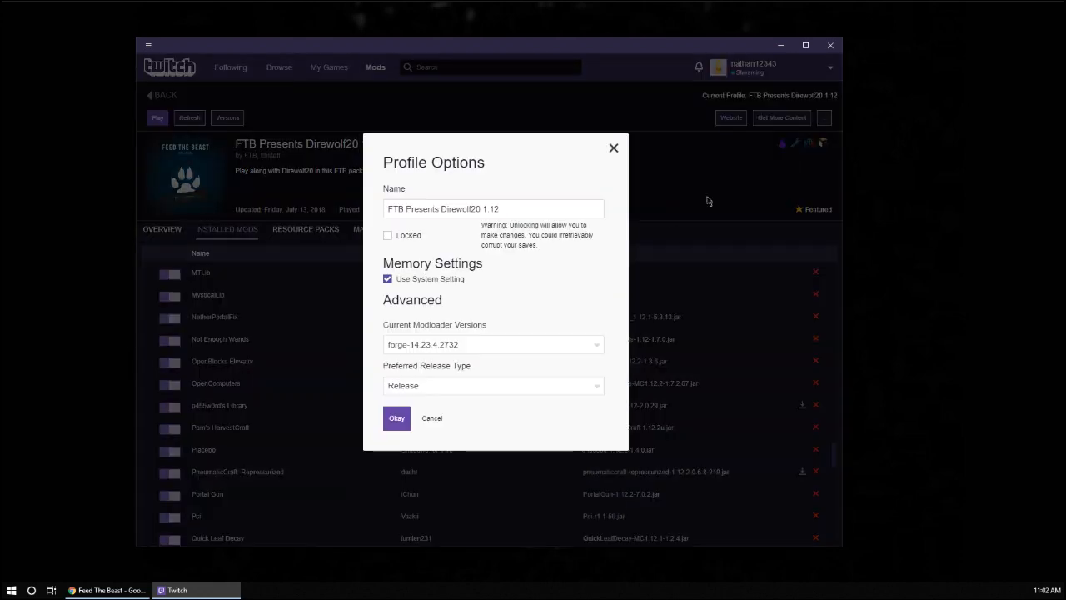
pyautogui.click(400, 421)
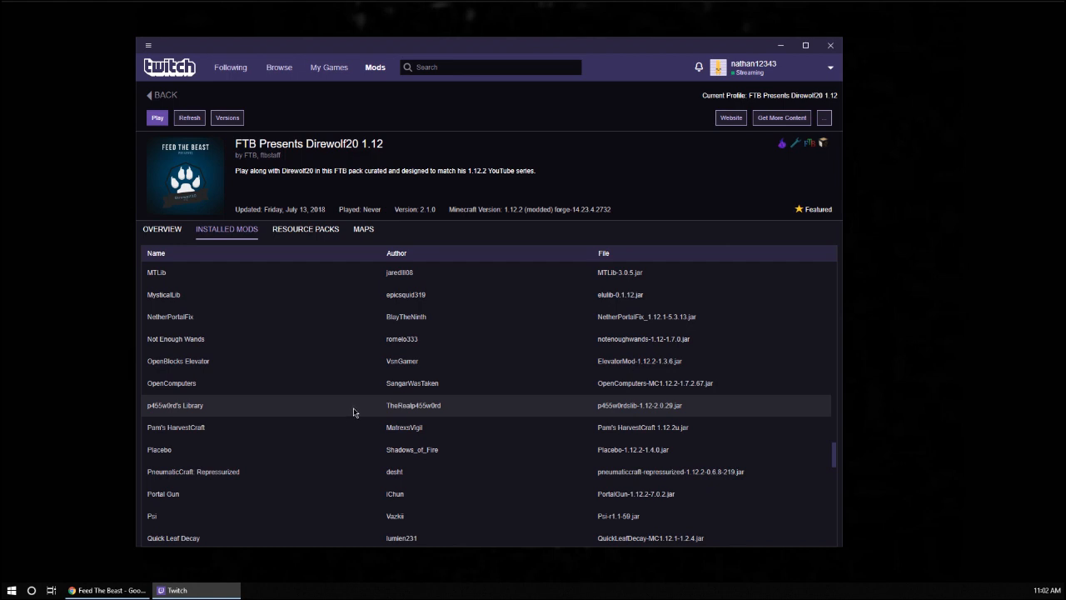
pyautogui.click(165, 96)
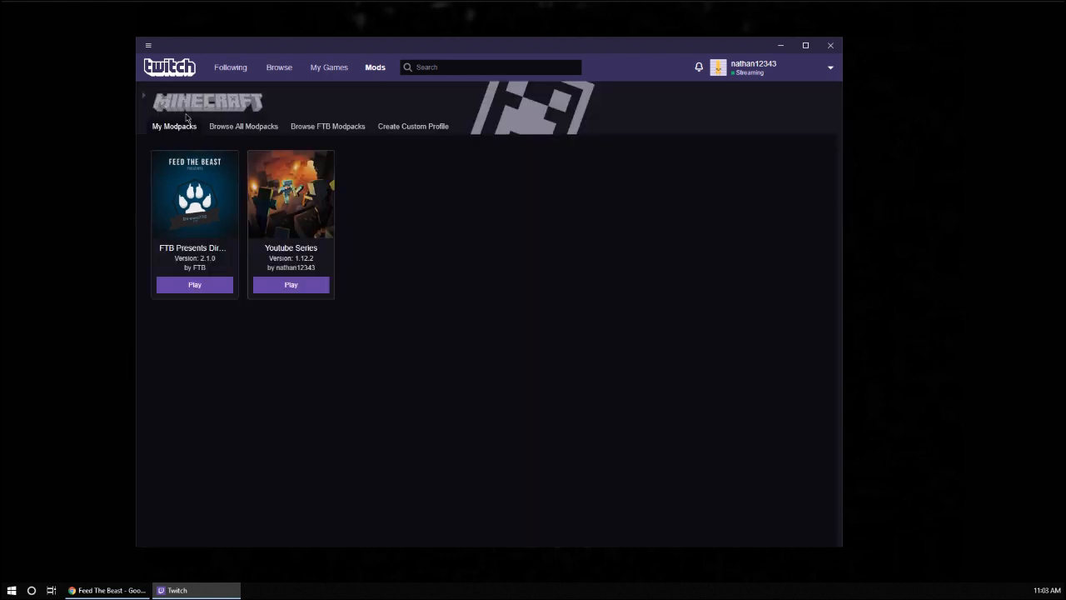
# Create a custom profile named Profile with Minecraft version 1.13 and no modloader
pyautogui.click(408, 129)
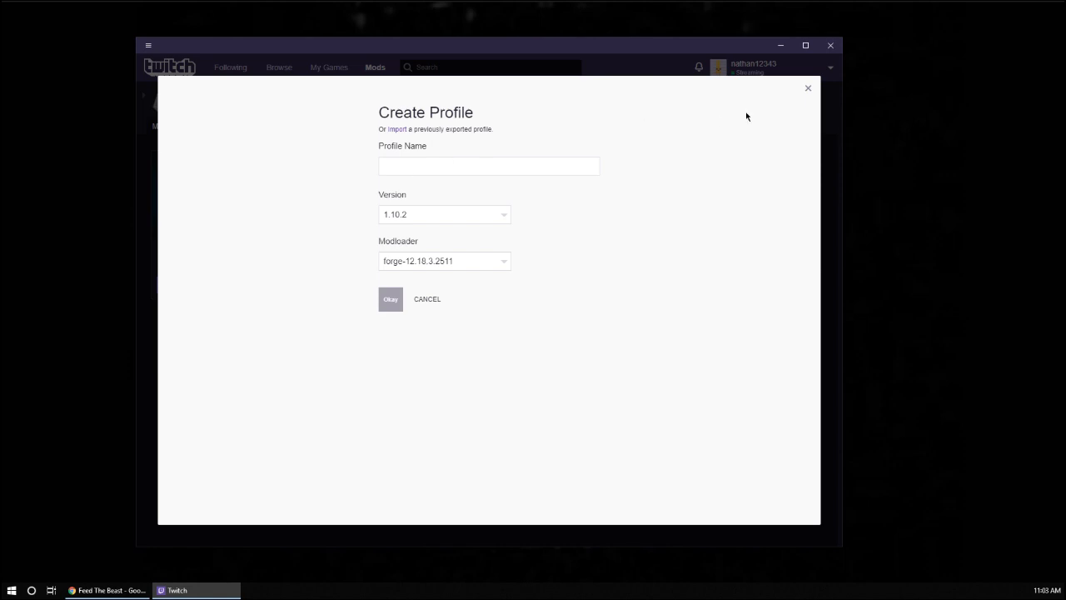
pyautogui.click(808, 90)
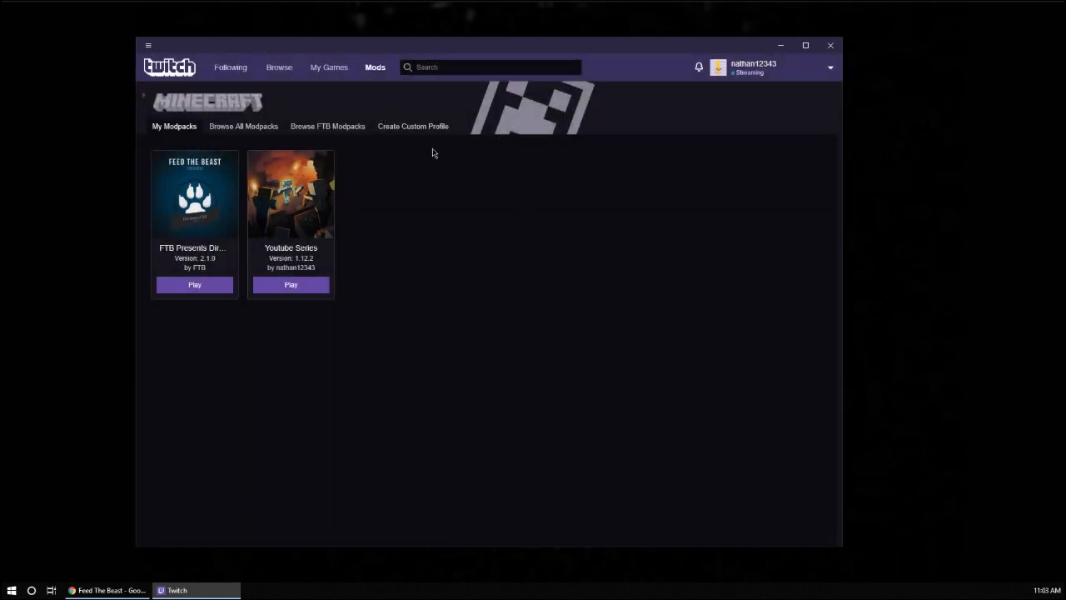
pyautogui.click(398, 129)
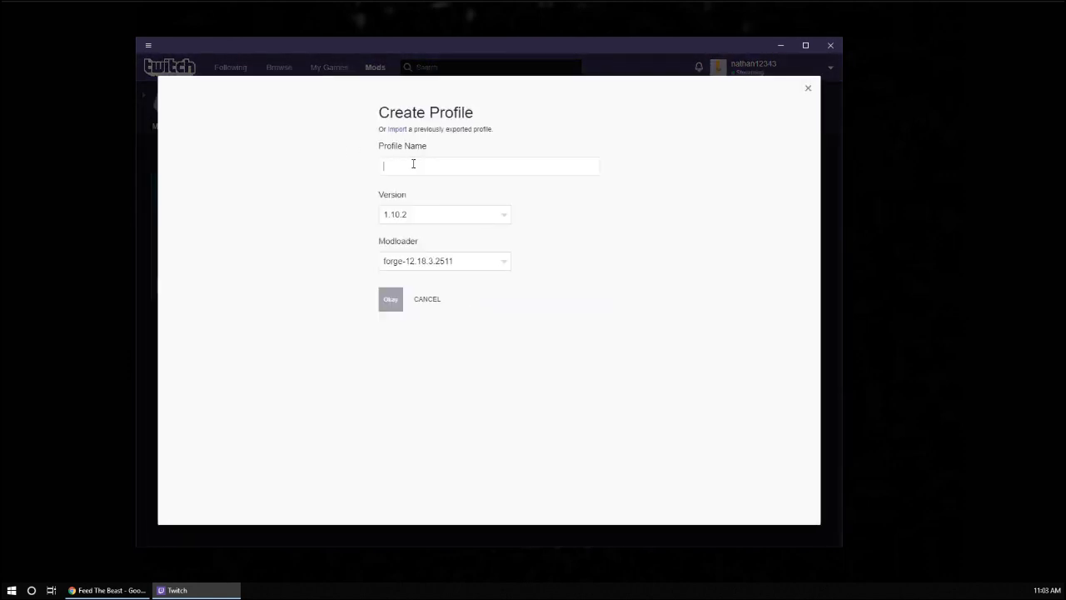
pyautogui.write('Profile')
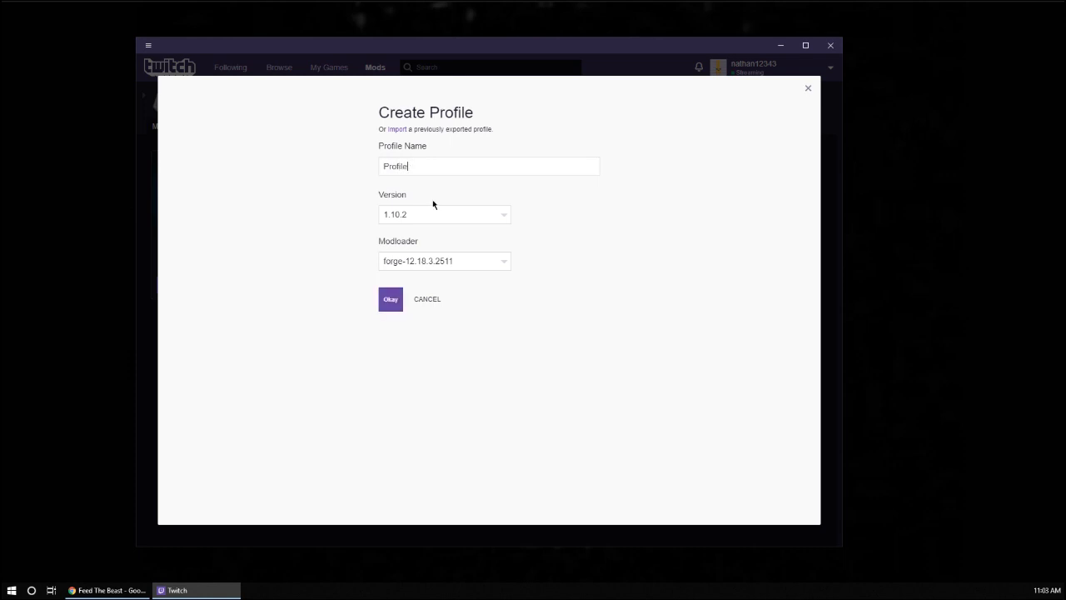
pyautogui.click(433, 214)
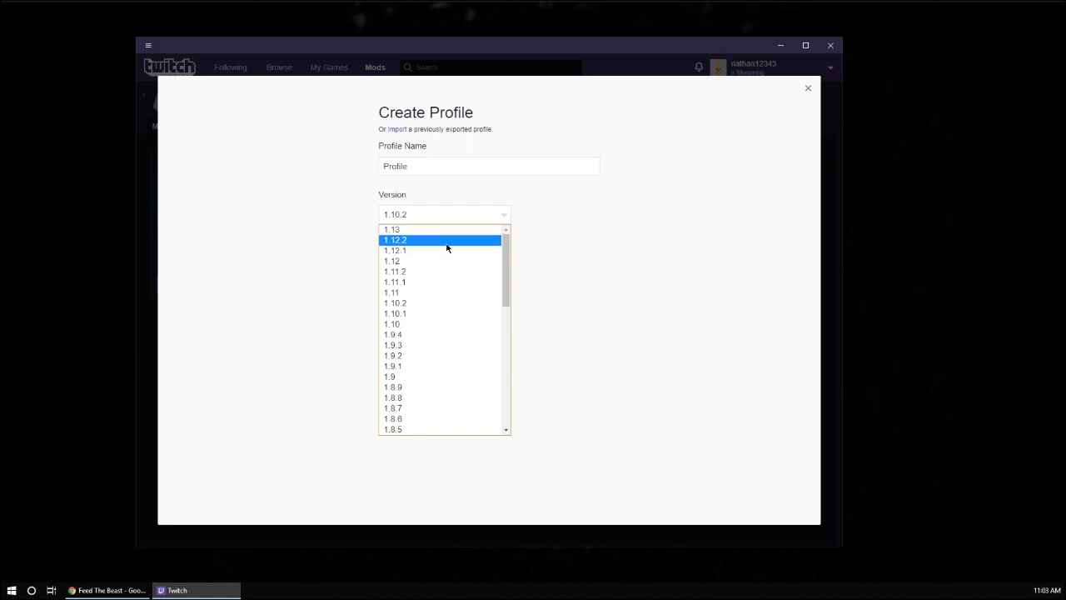
pyautogui.click(445, 230)
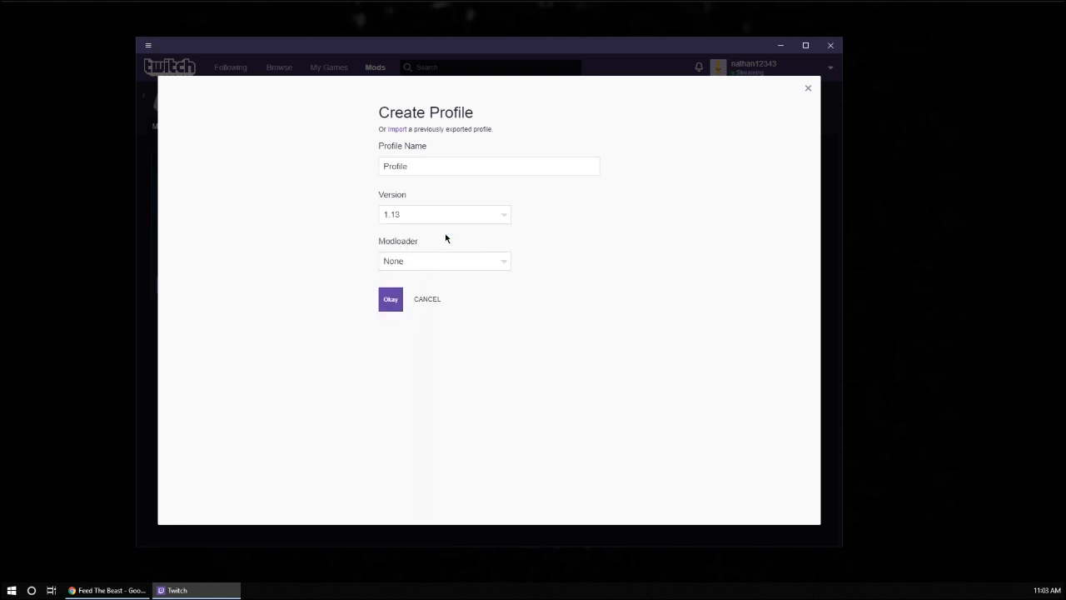
pyautogui.click(411, 263)
pyautogui.click(418, 267)
pyautogui.click(391, 300)
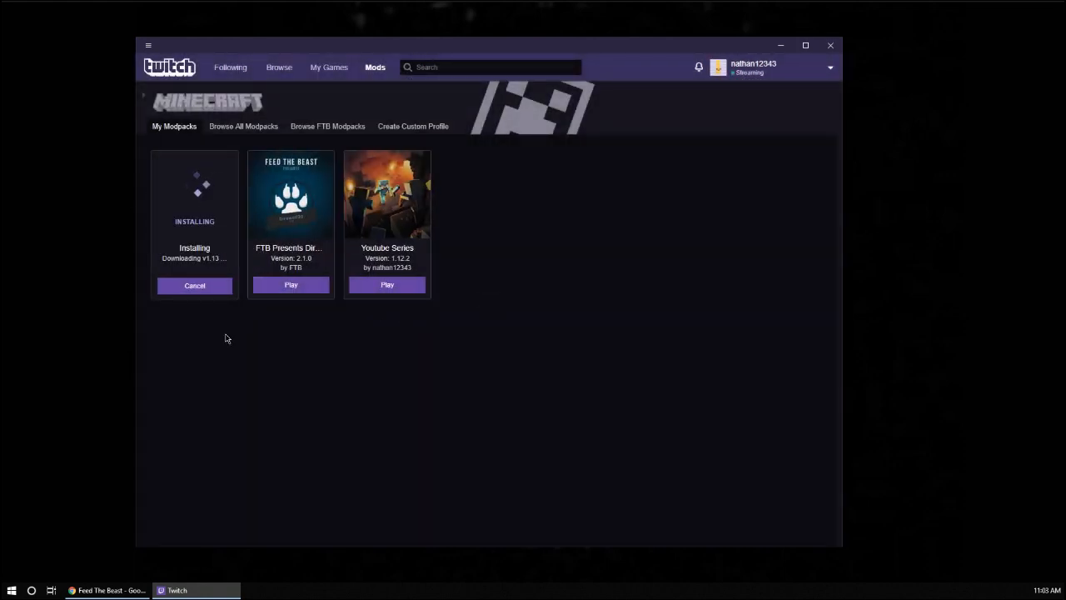
# Look over the new 1.13 profile's page and its profile options, and cancel the options
pyautogui.click(225, 225)
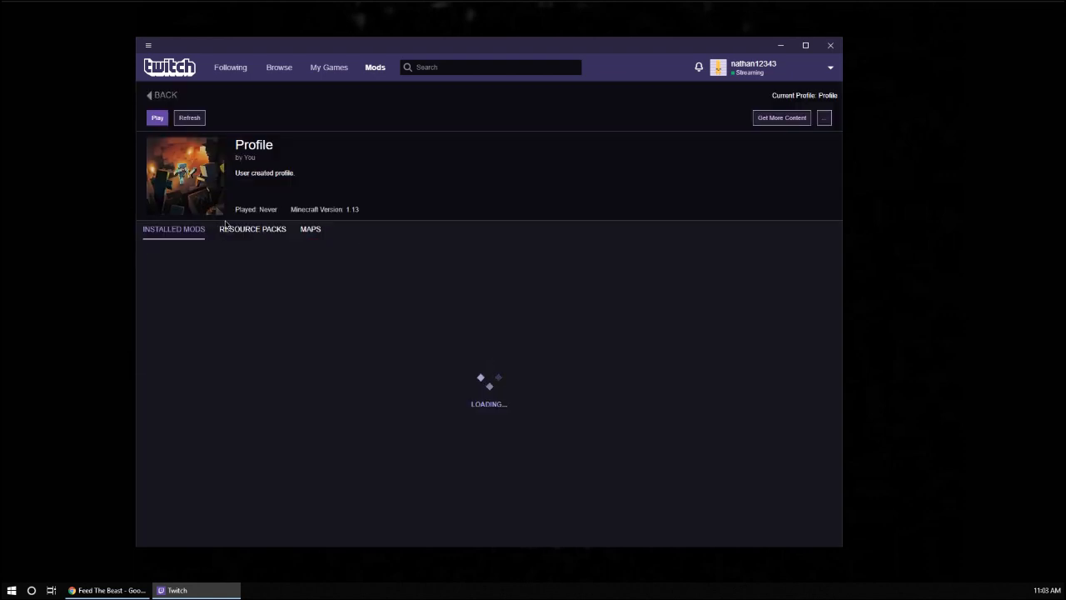
pyautogui.click(824, 118)
pyautogui.click(792, 141)
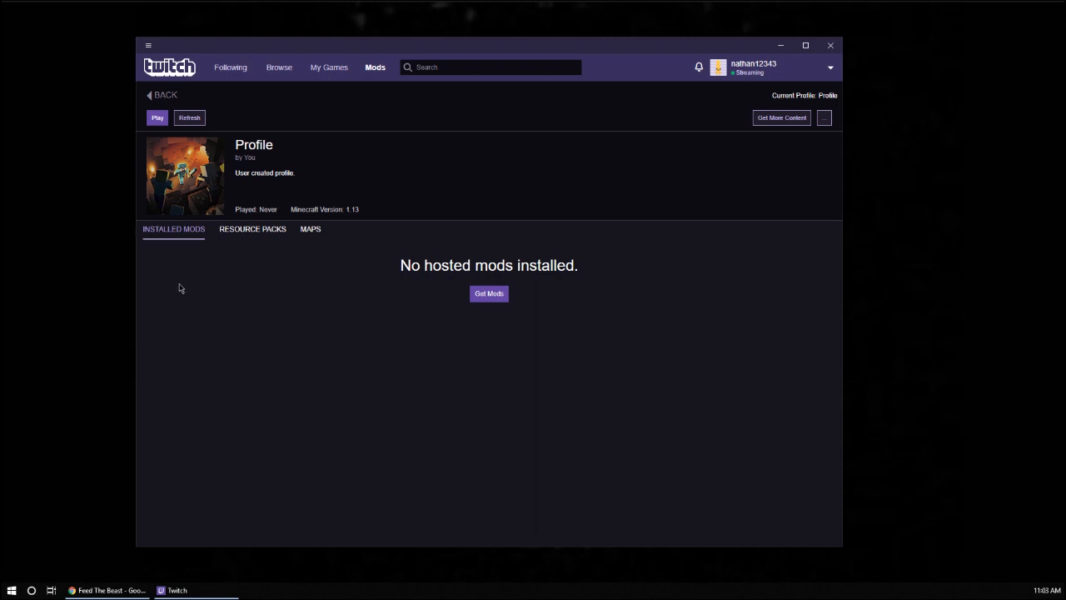
pyautogui.click(823, 118)
pyautogui.click(793, 155)
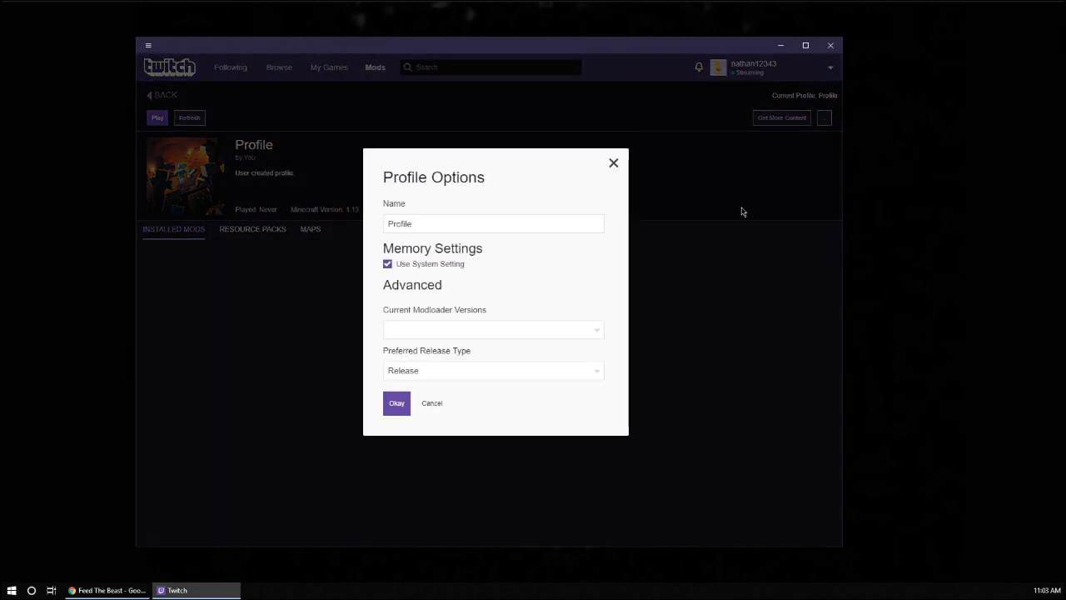
pyautogui.click(435, 404)
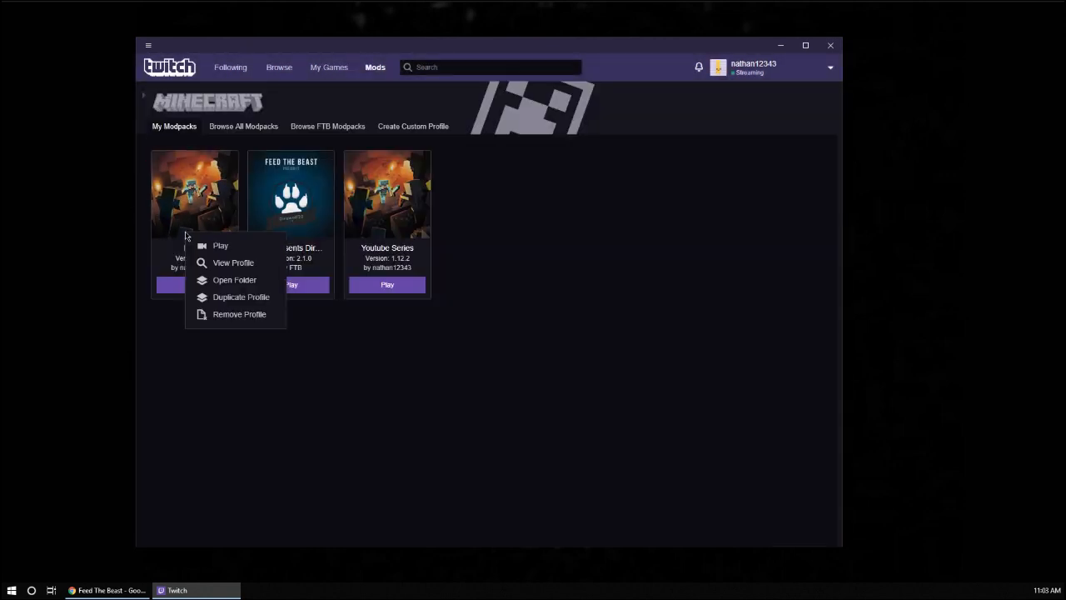
# Remove the 1.13 profile, and create another one named Profile with version 1.12.2 and modloader forge-14.23.4.2747
pyautogui.click(223, 313)
pyautogui.click(586, 371)
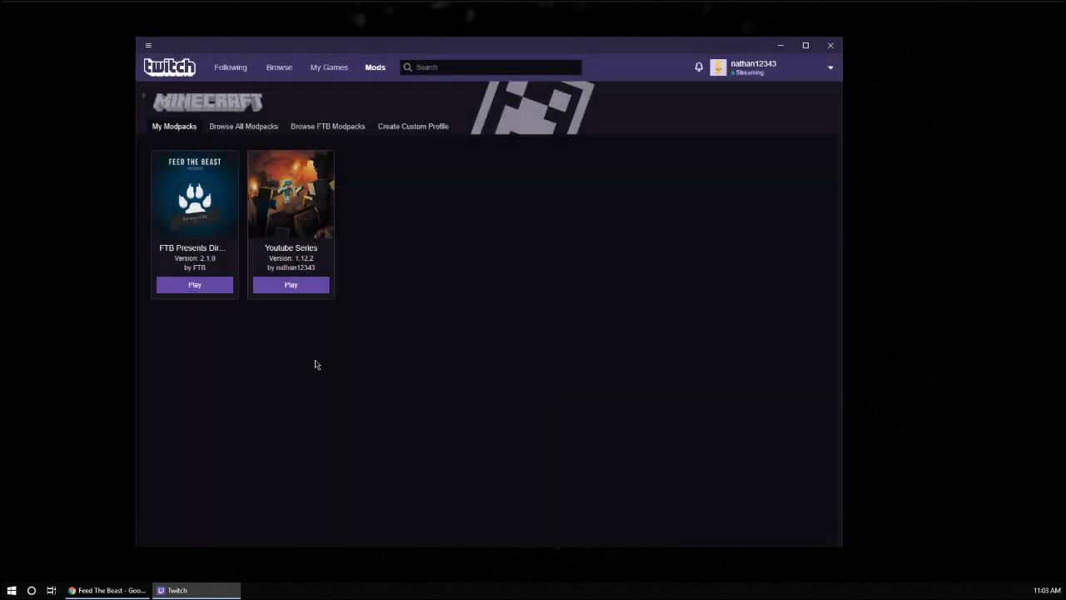
pyautogui.click(417, 132)
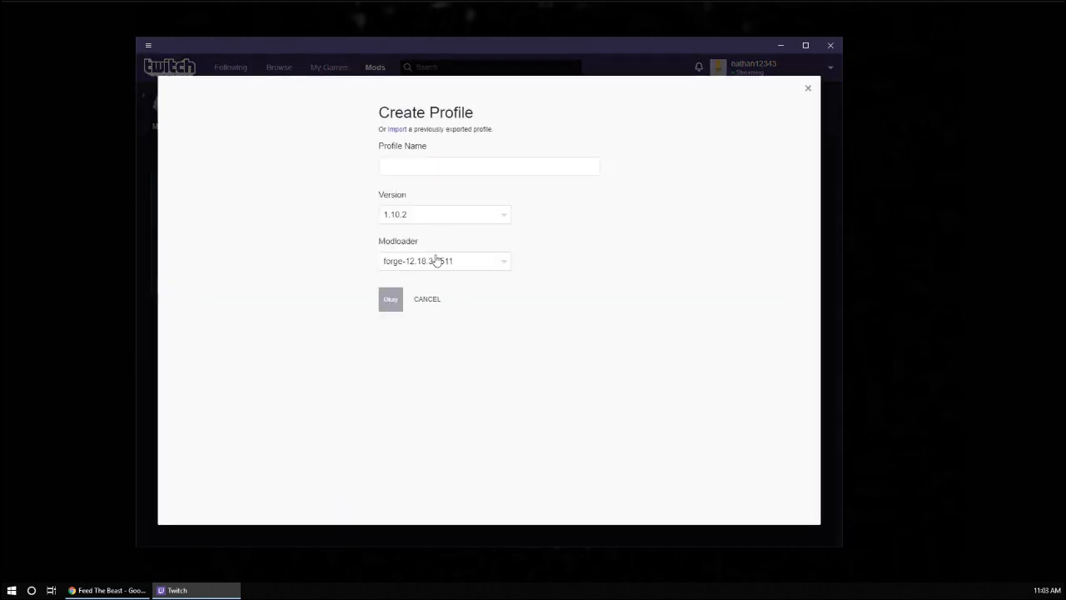
pyautogui.write('Profile')
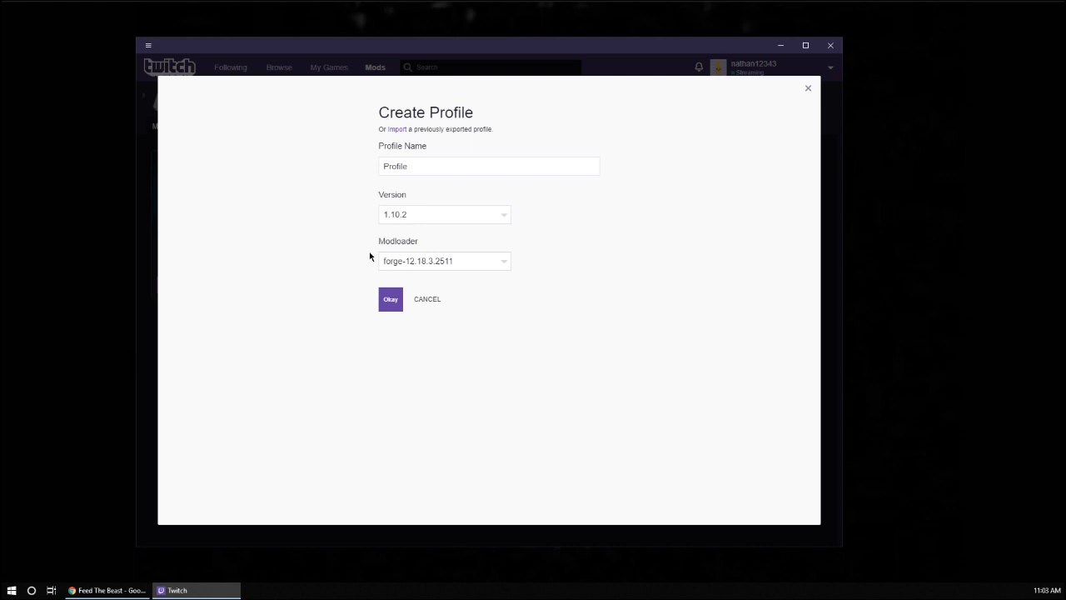
pyautogui.click(393, 218)
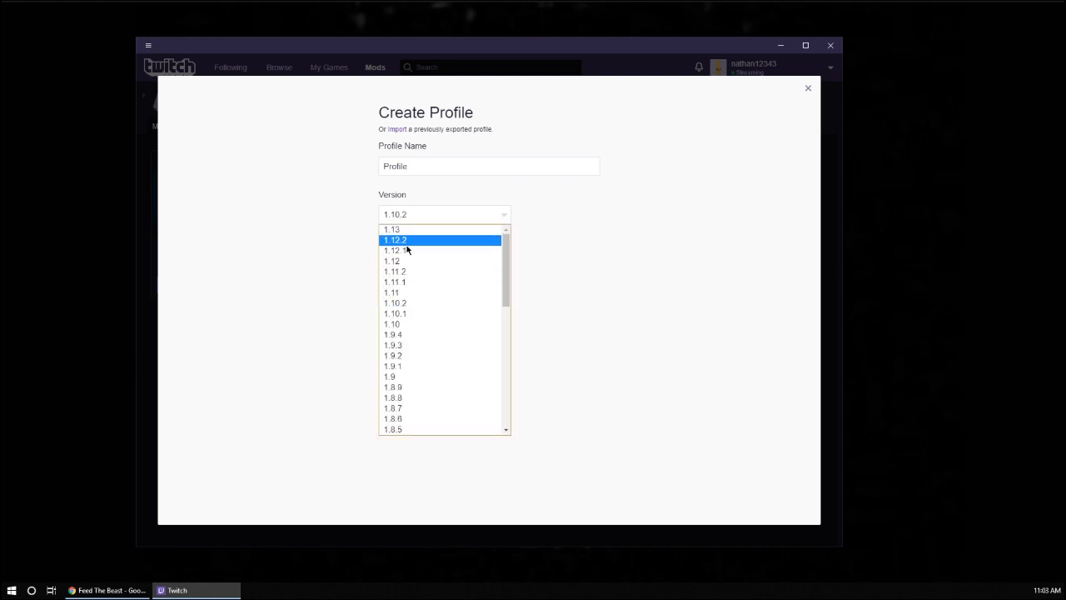
pyautogui.click(411, 242)
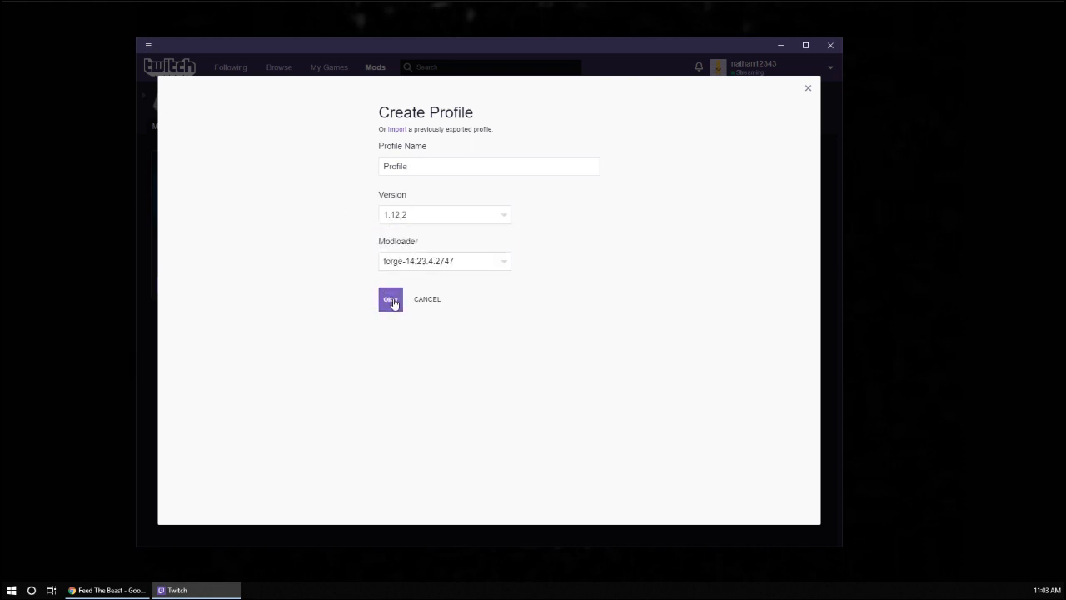
pyautogui.click(390, 299)
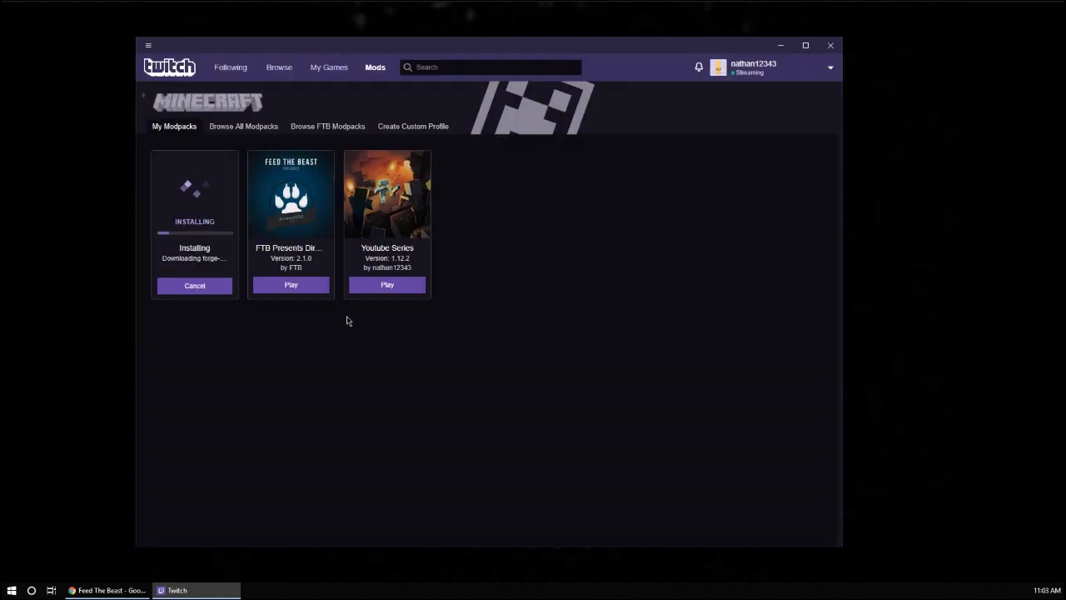
# Browse the mods available for the new 1.12.2 profile, search for "ore ex", and try to install Ore Excavation
pyautogui.click(217, 225)
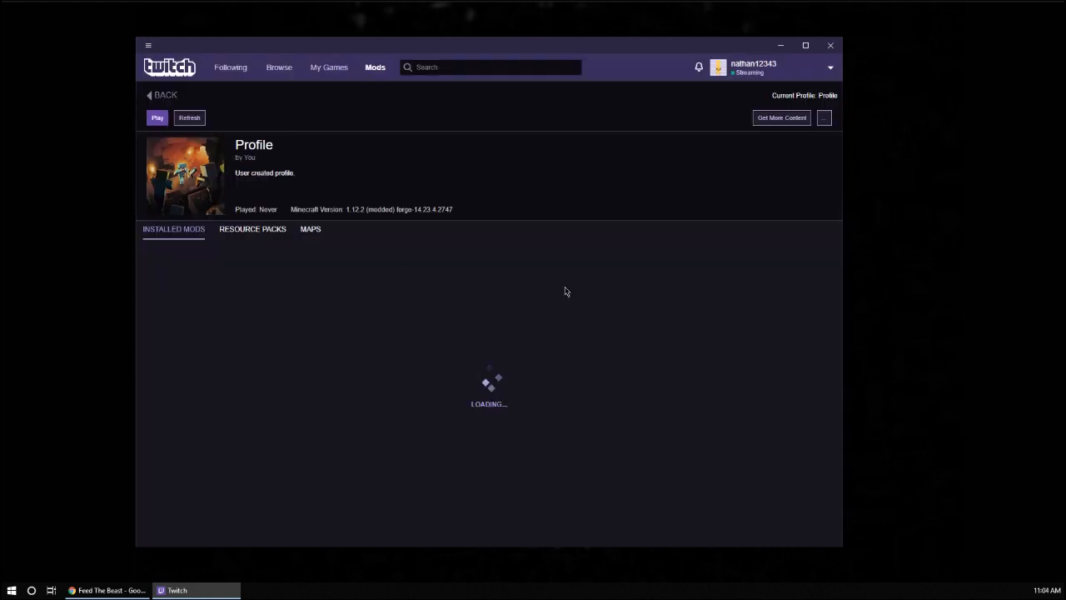
pyautogui.click(781, 118)
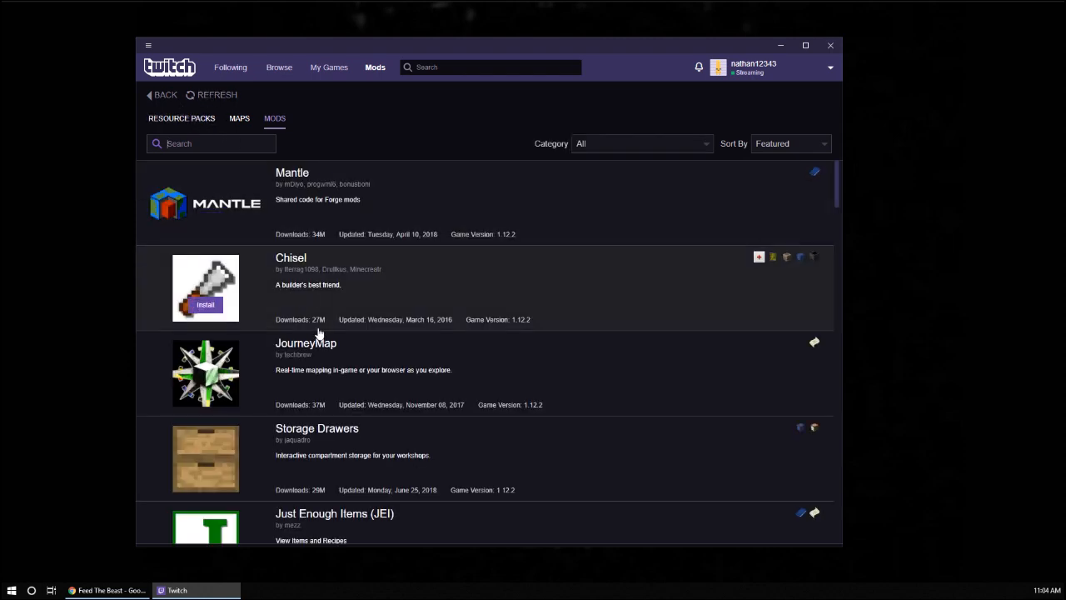
pyautogui.scroll(-8, 317, 332)
pyautogui.scroll(-10, 316, 328)
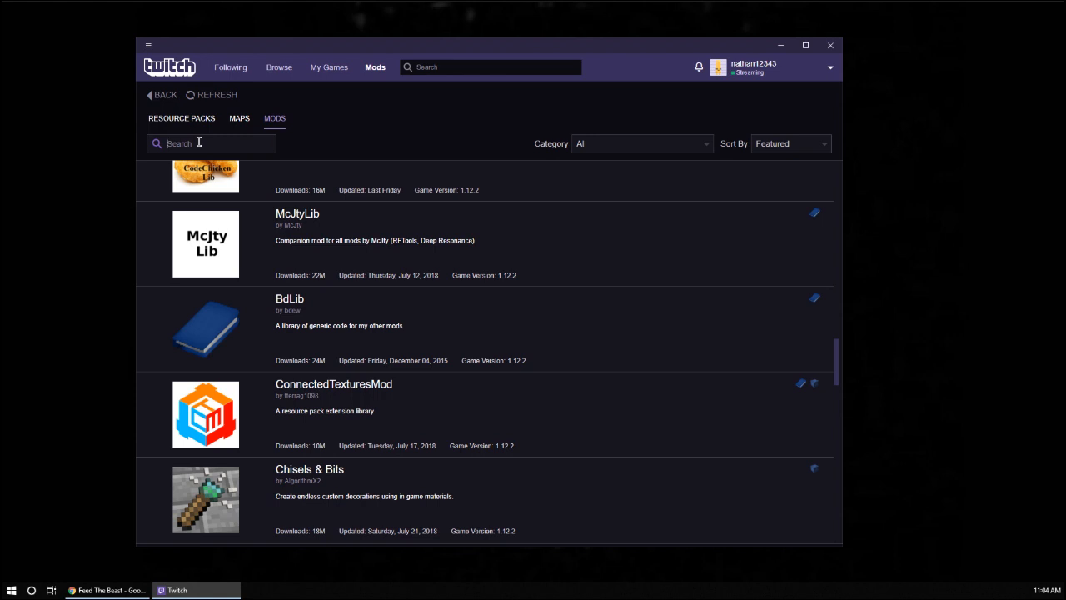
pyautogui.write('ore ex')
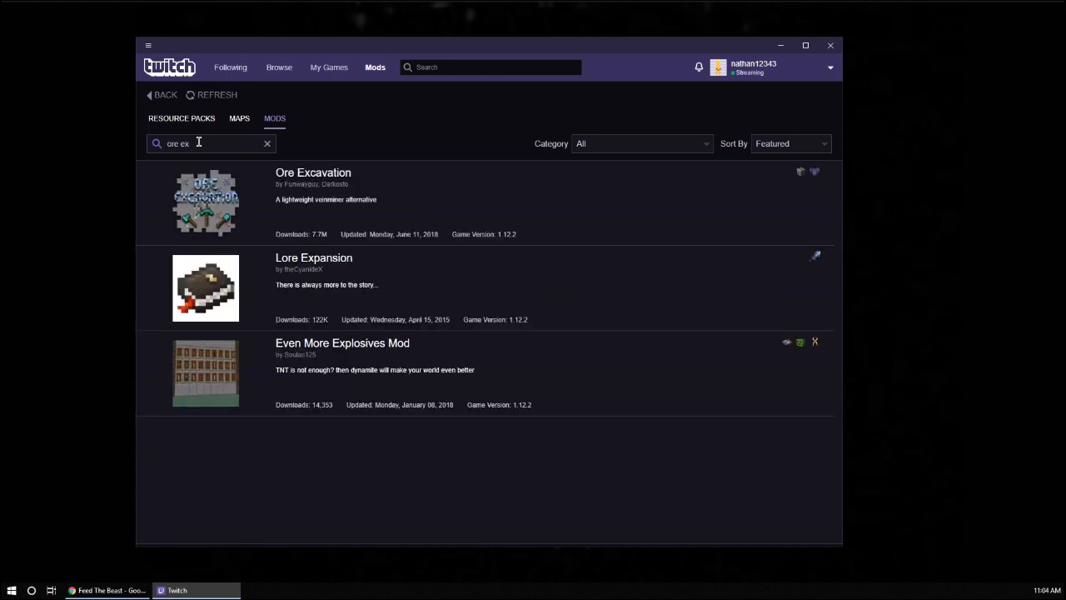
pyautogui.click(213, 215)
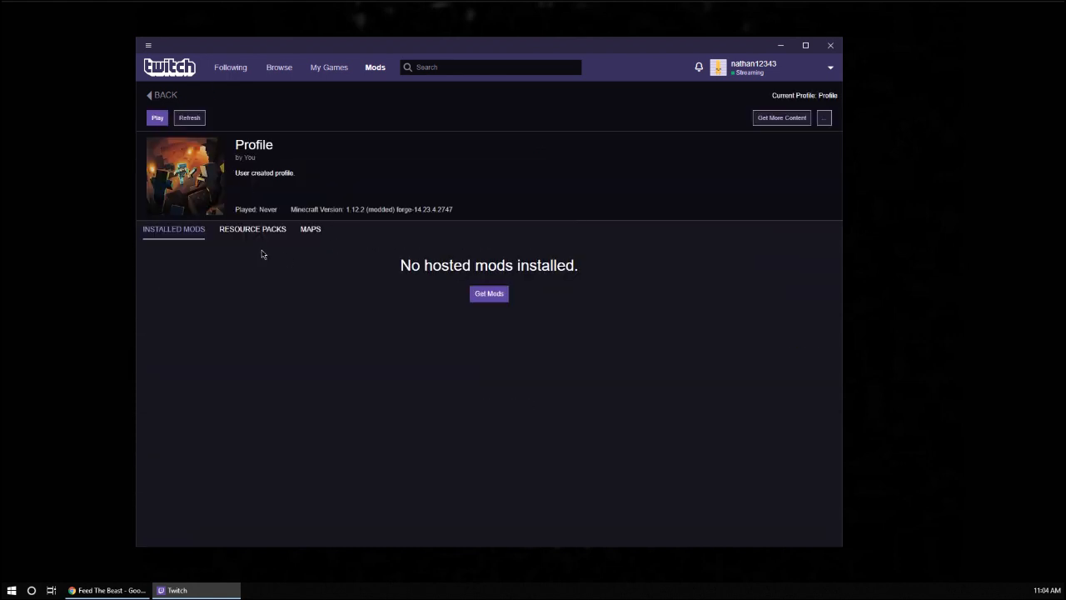
# Remove the 1.12.2 profile named Profile, and confirm its deletion without deleting the backups
pyautogui.click(164, 95)
pyautogui.rightClick(212, 199)
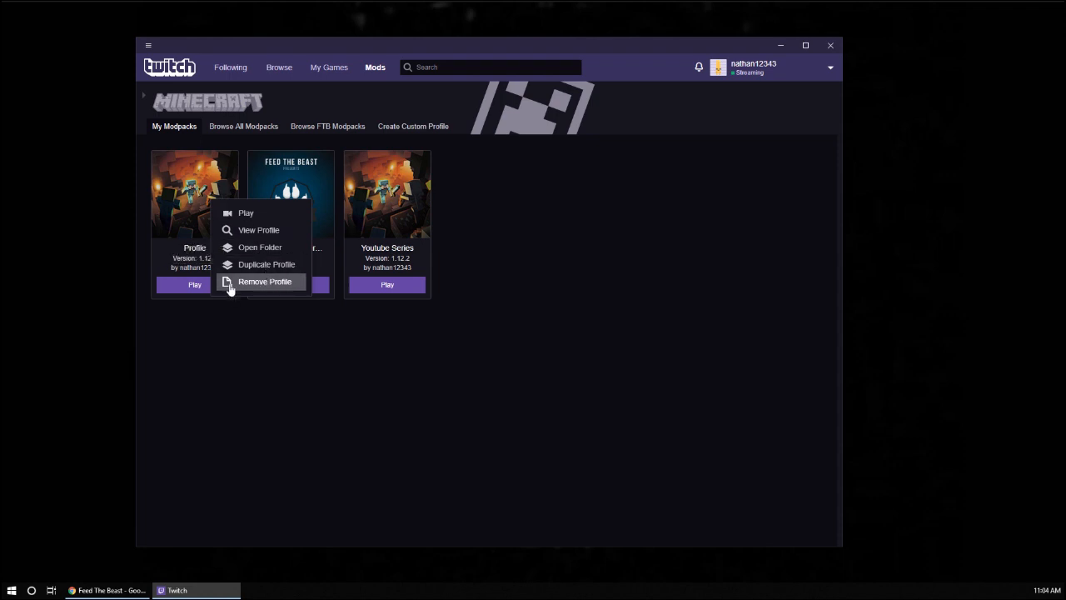
pyautogui.click(230, 282)
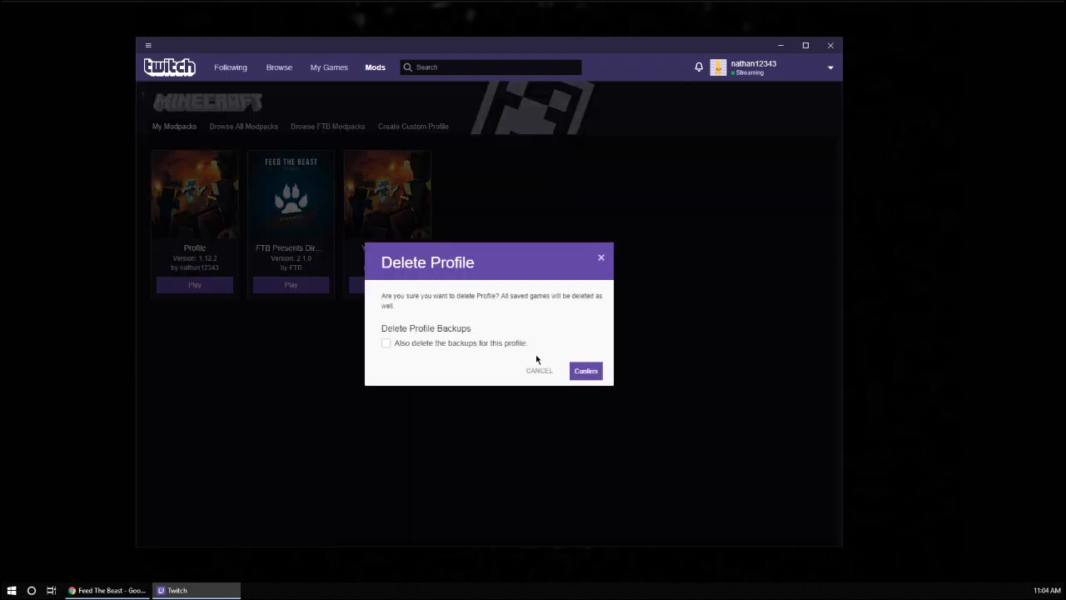
pyautogui.click(575, 373)
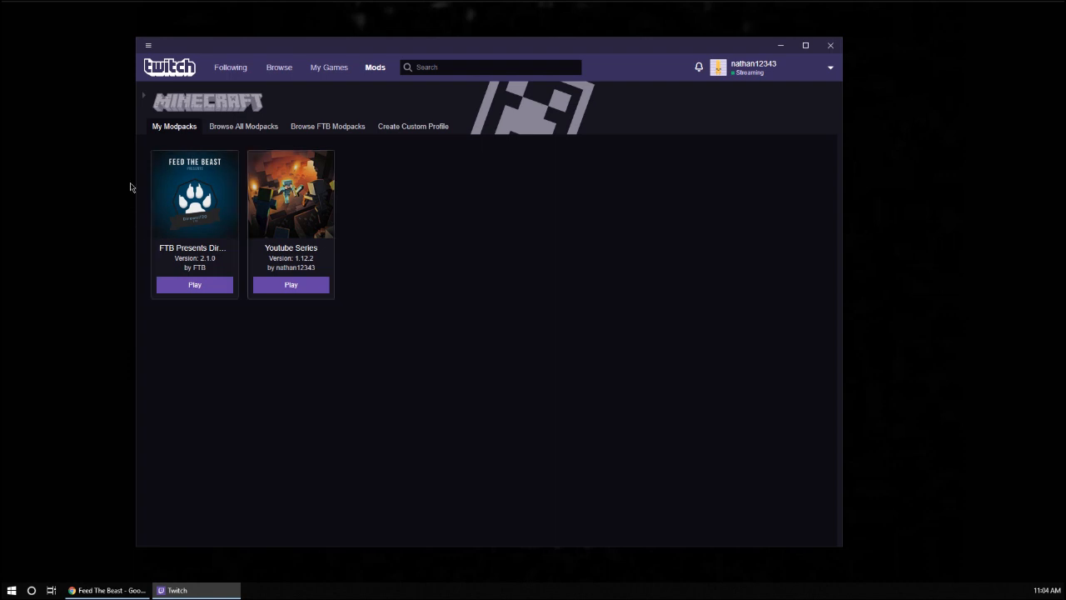
# View the additional actions available for the Direwolf20 profile, and move the window aside to uncover the desktop shortcuts
pyautogui.click(179, 186)
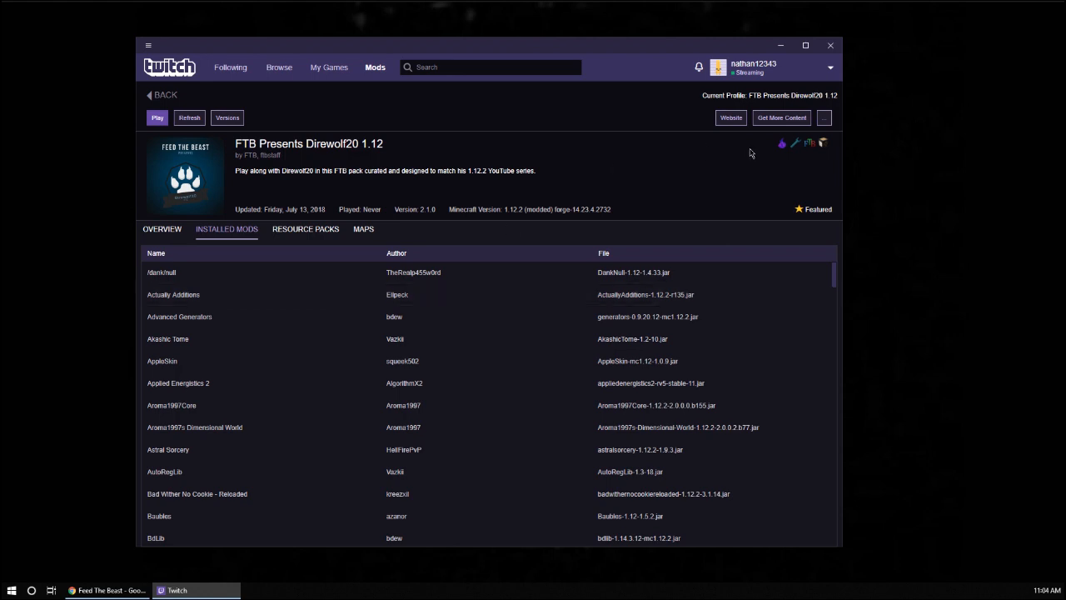
pyautogui.click(824, 118)
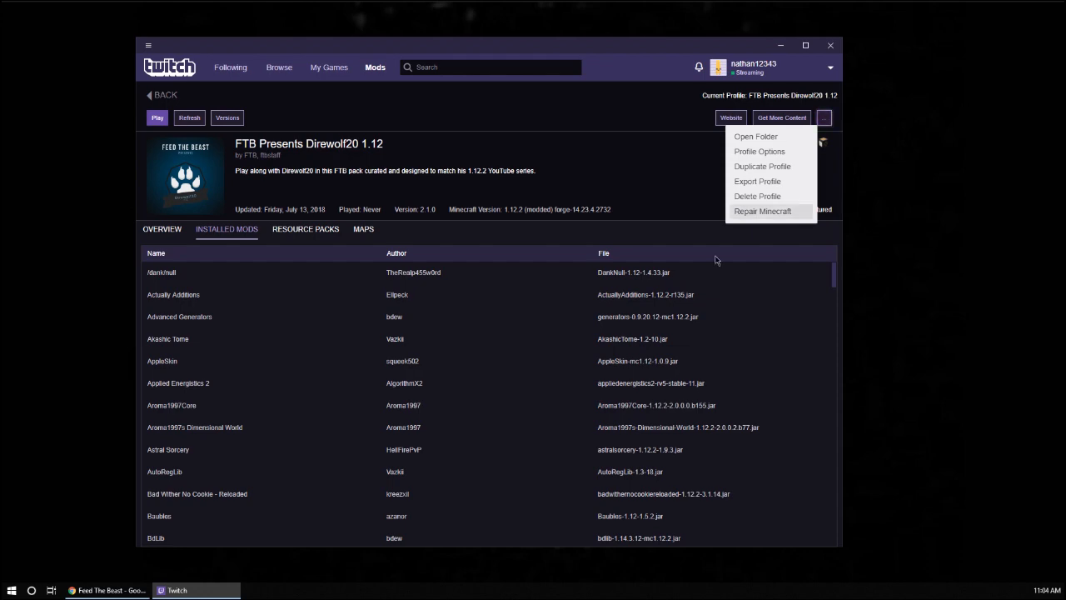
pyautogui.click(656, 162)
pyautogui.moveTo(672, 50); pyautogui.dragTo(981, 391)
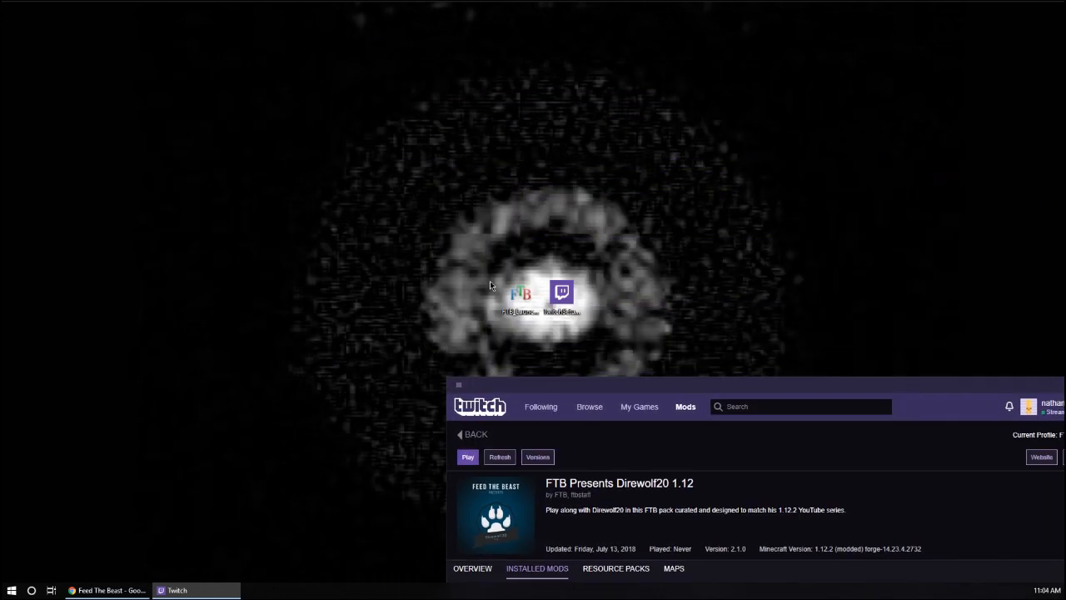
# Move the Twitch window back to the middle of the desktop, and switch to the Minecraft Forge 1.12.2 downloads page in Chrome
pyautogui.moveTo(617, 392); pyautogui.dragTo(363, 48)
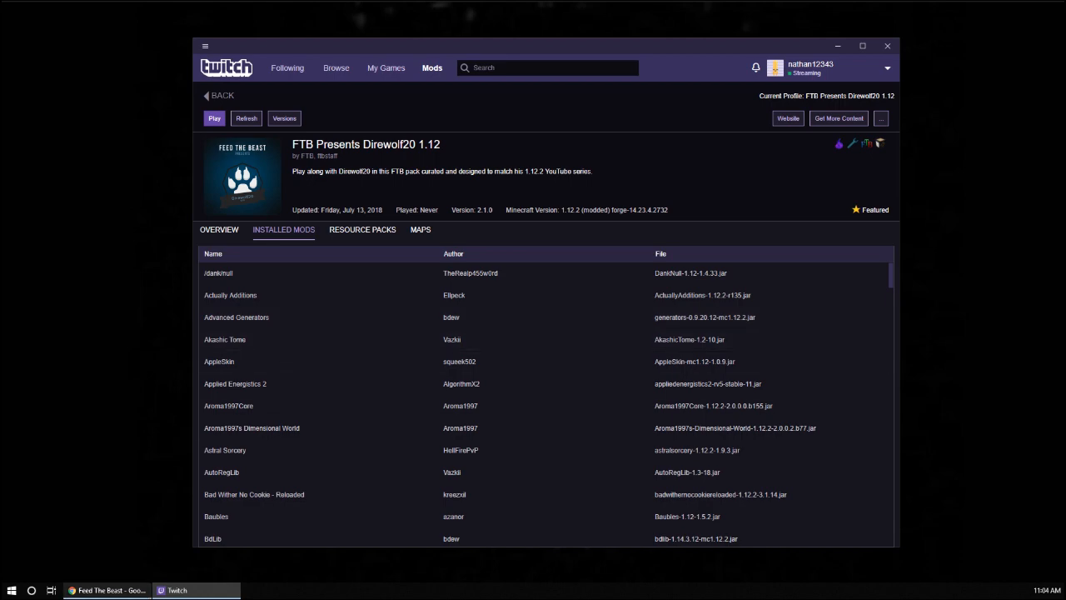
pyautogui.click(109, 590)
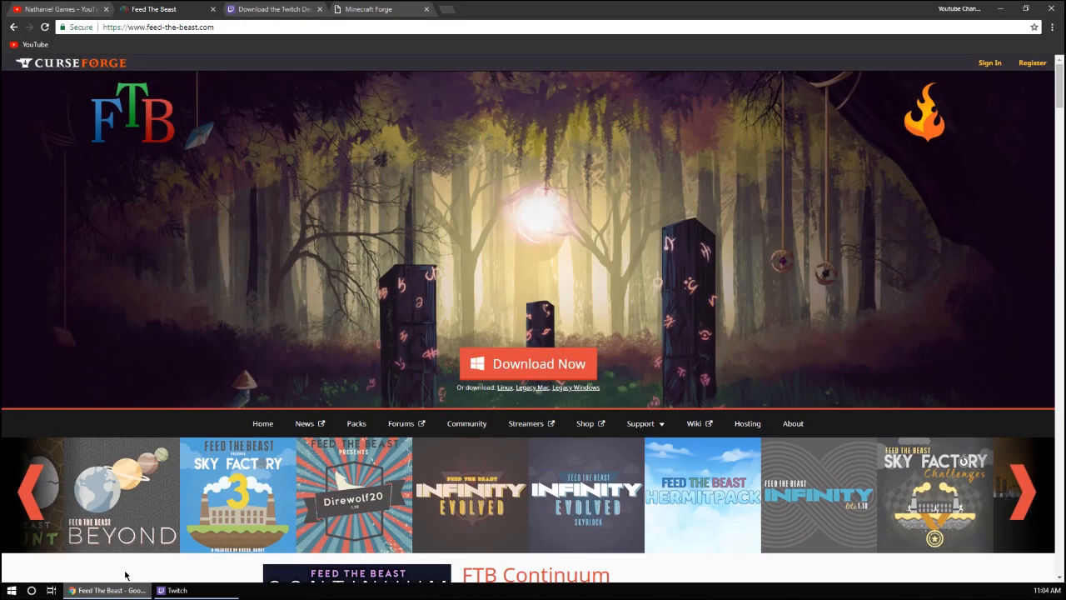
pyautogui.click(356, 10)
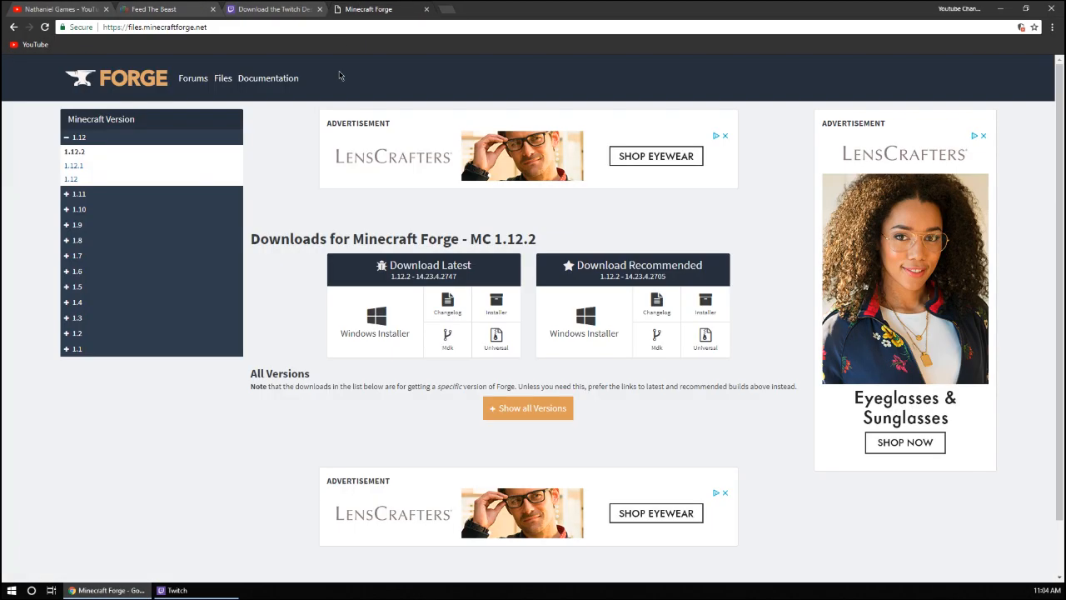
pyautogui.click(131, 26)
pyautogui.moveTo(149, 25); pyautogui.dragTo(216, 22)
pyautogui.click(196, 32)
pyautogui.click(216, 24)
pyautogui.click(185, 398)
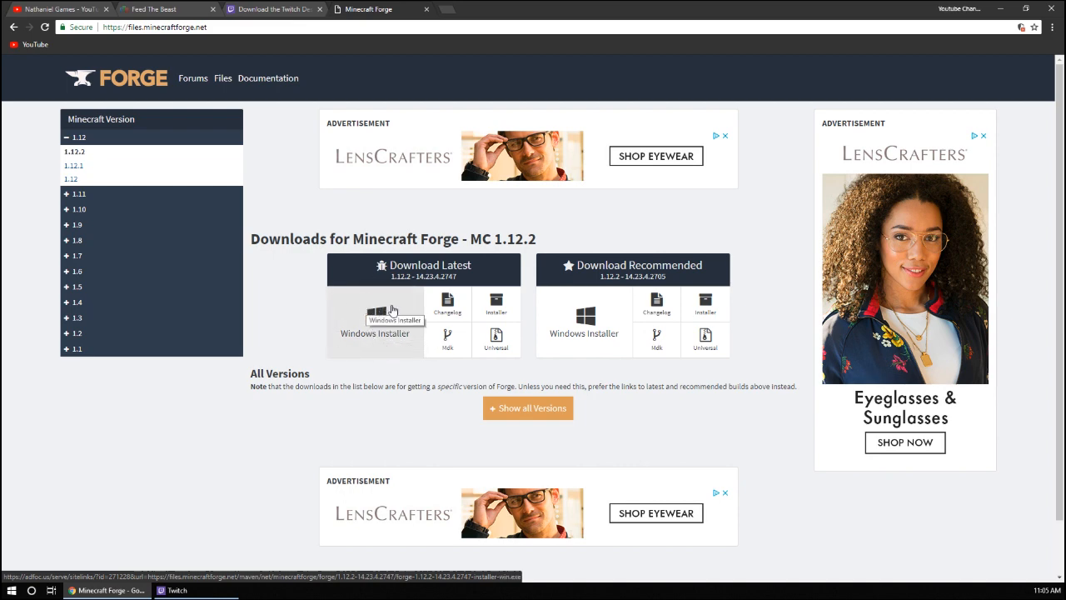
# Download the latest Forge 1.12.2 - 14.23.4.2747 installer, dismissing the pop-up, skipping the advertisement page and keeping the jar file
pyautogui.click(495, 306)
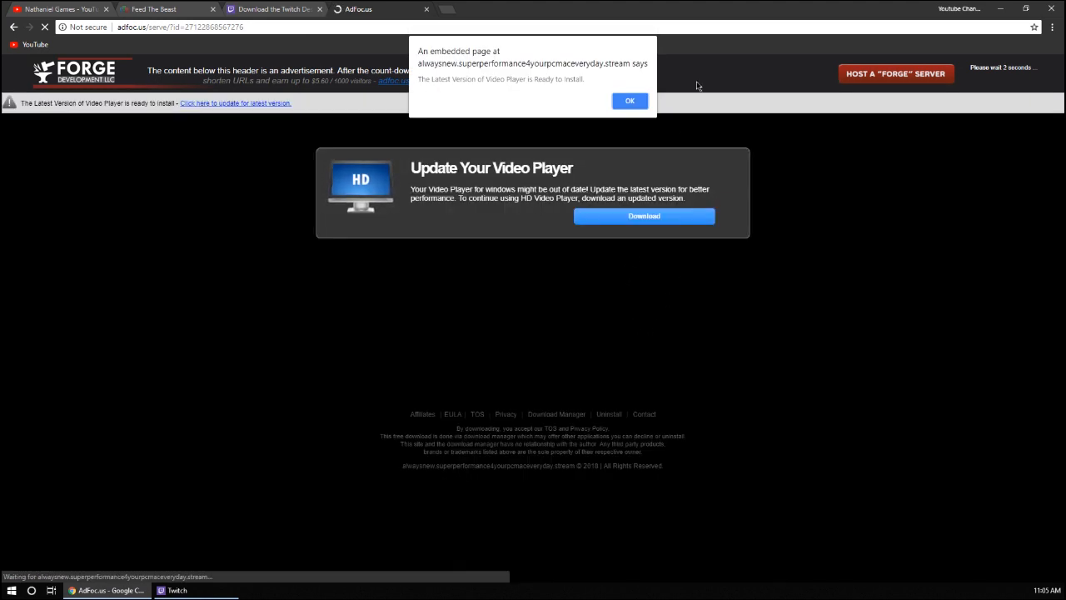
pyautogui.click(629, 100)
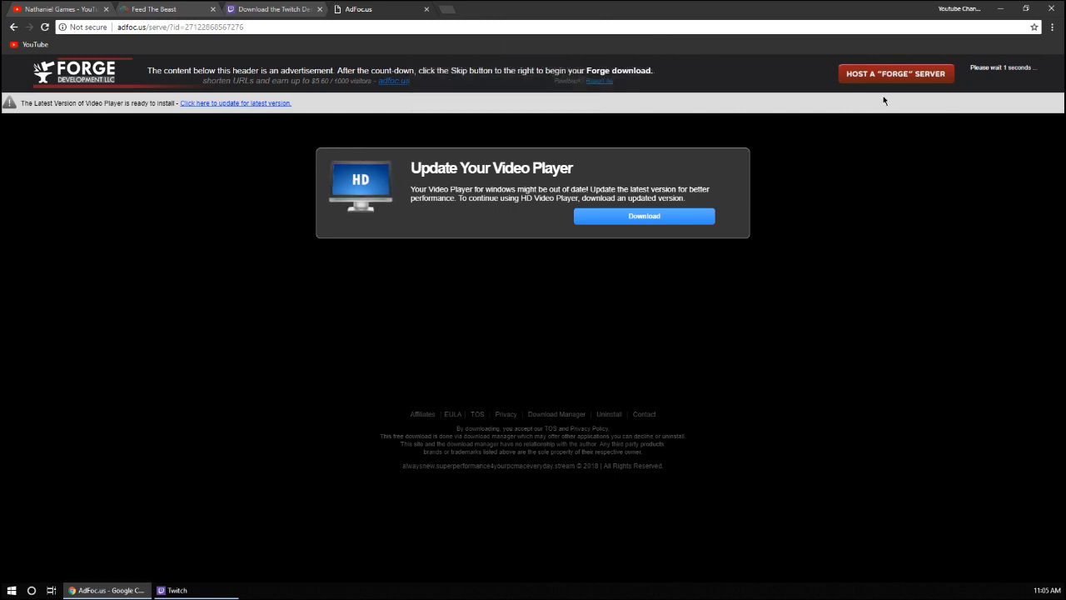
pyautogui.click(986, 74)
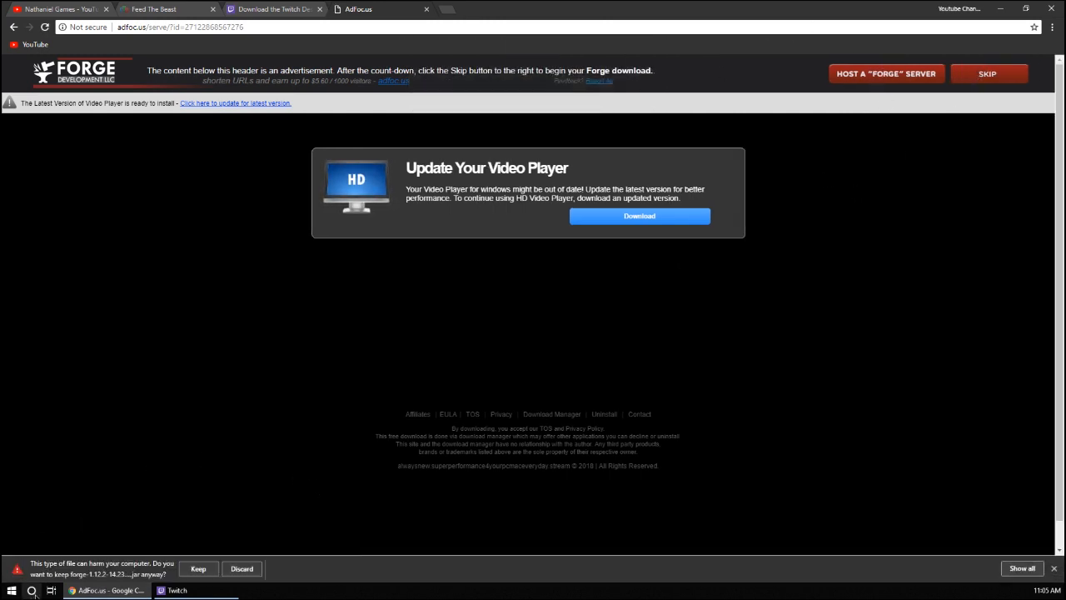
pyautogui.click(198, 568)
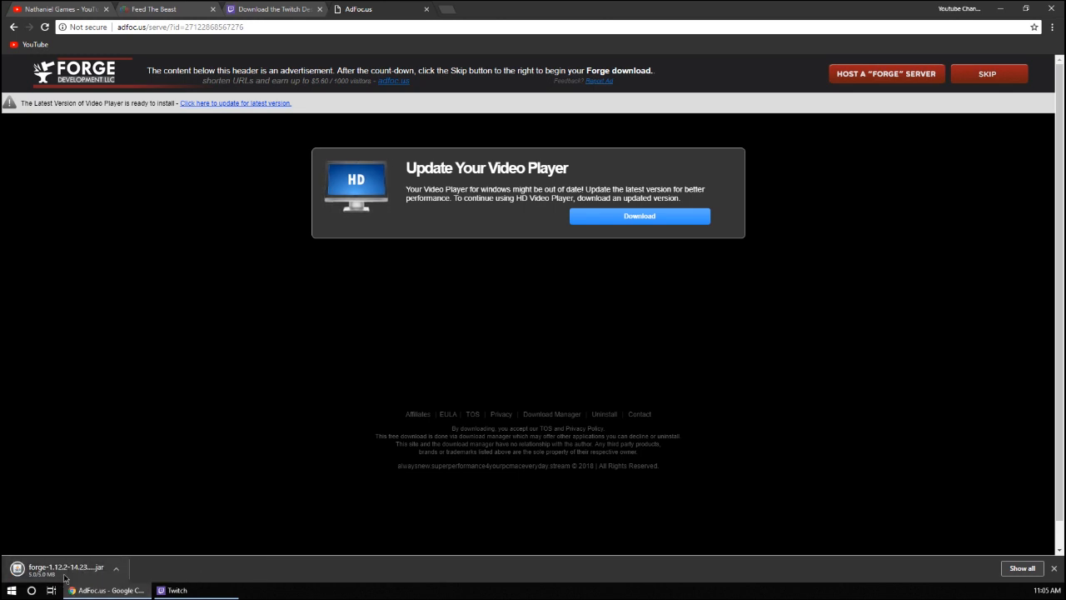
# Minimize the browser and Twitch windows, bring the Forge installer to the middle of the desktop, and select the Install server option
pyautogui.click(1000, 9)
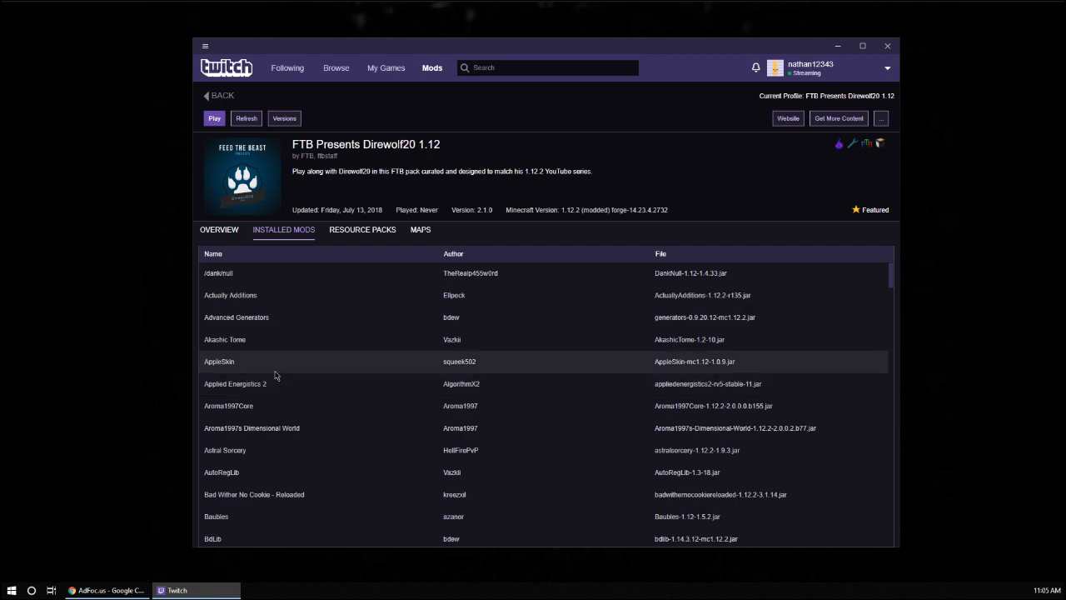
pyautogui.click(837, 46)
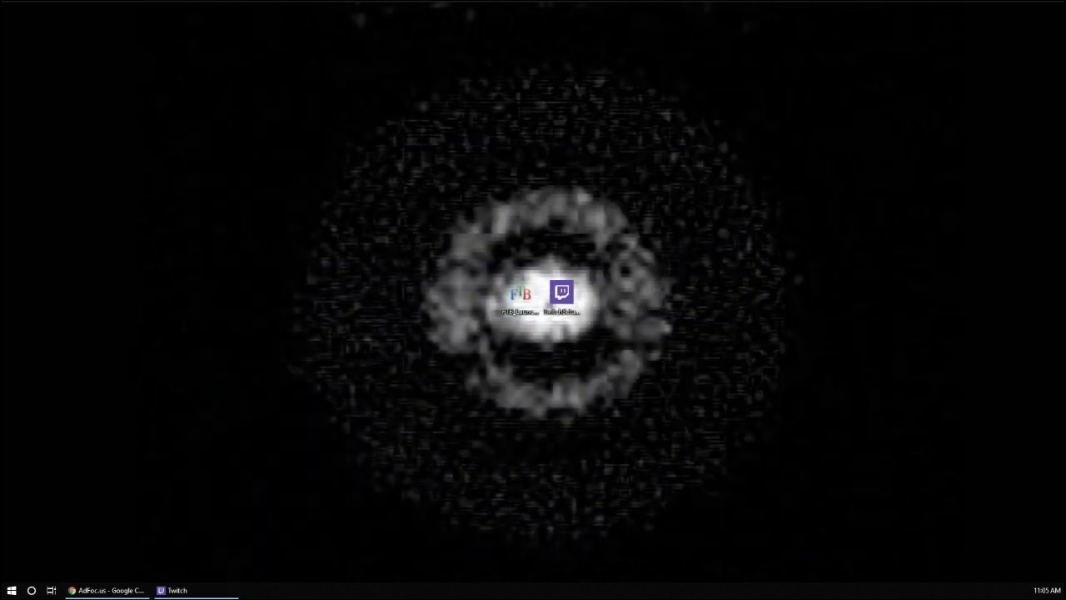
pyautogui.moveTo(136, 326); pyautogui.dragTo(497, 255)
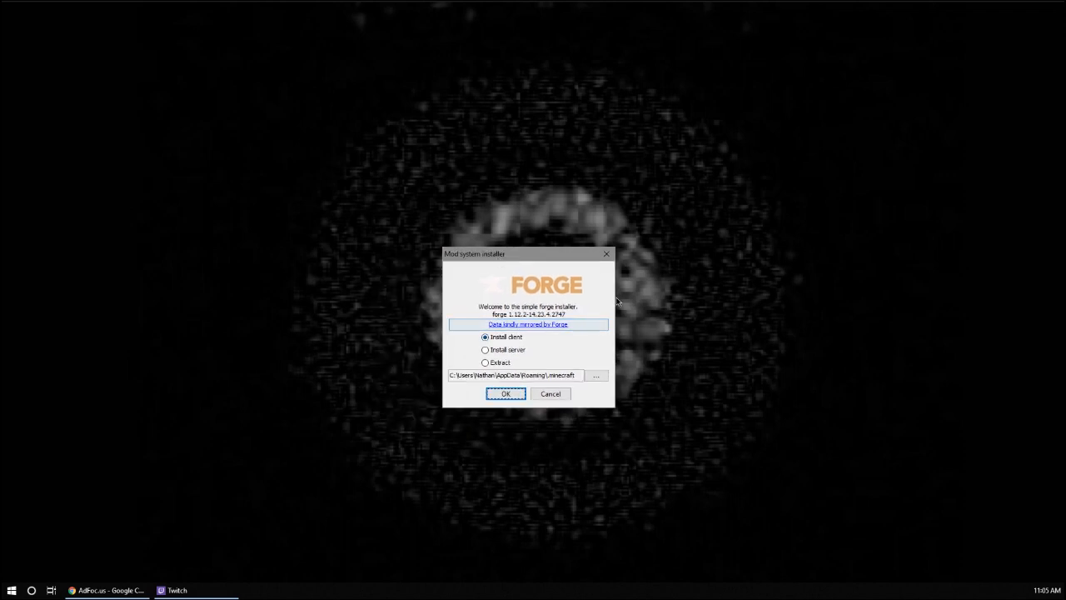
pyautogui.click(485, 350)
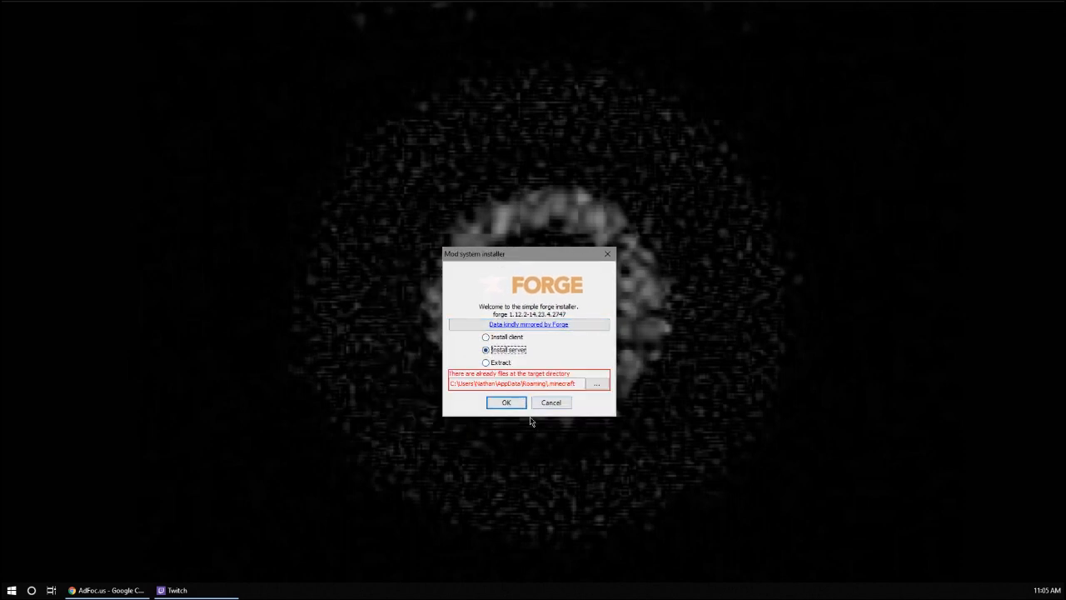
# Create a folder named Server on the Desktop, and choose it as the Forge installer's target directory
pyautogui.click(596, 383)
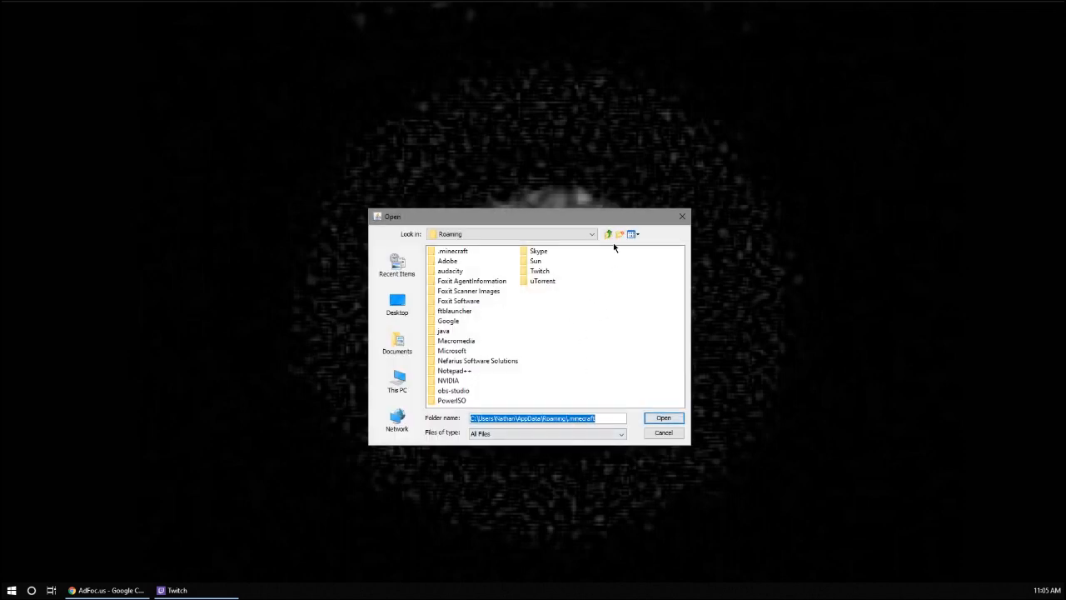
pyautogui.click(608, 234)
pyautogui.click(608, 234)
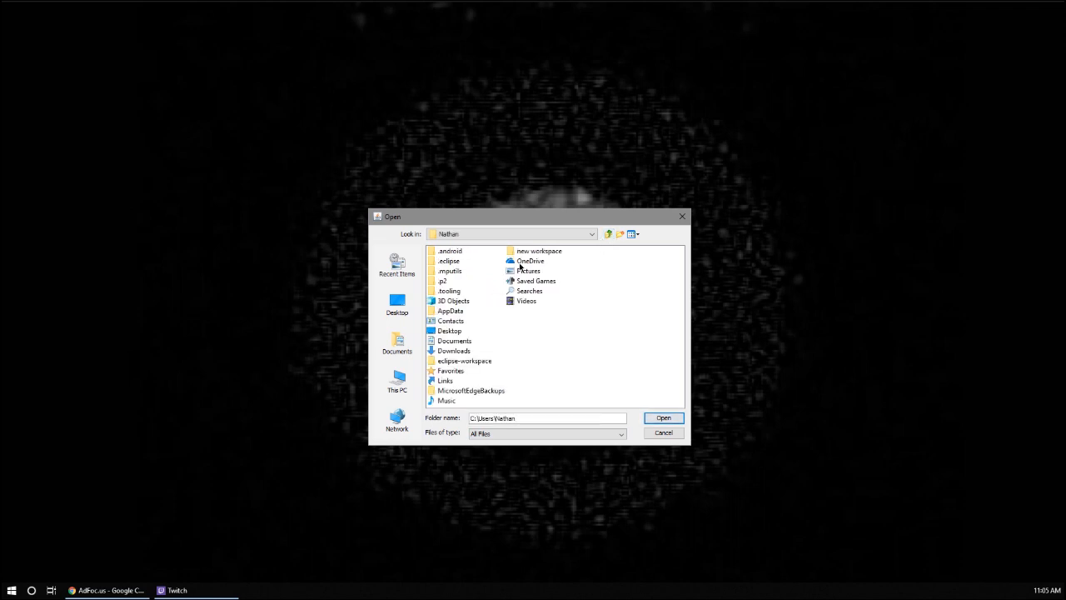
pyautogui.doubleClick(446, 332)
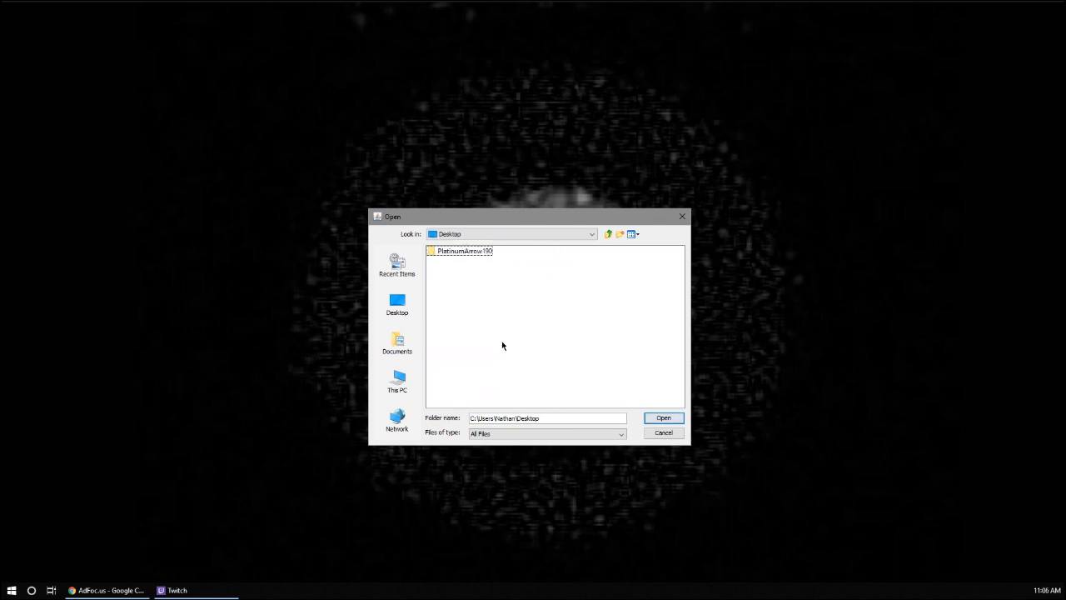
pyautogui.rightClick(469, 308)
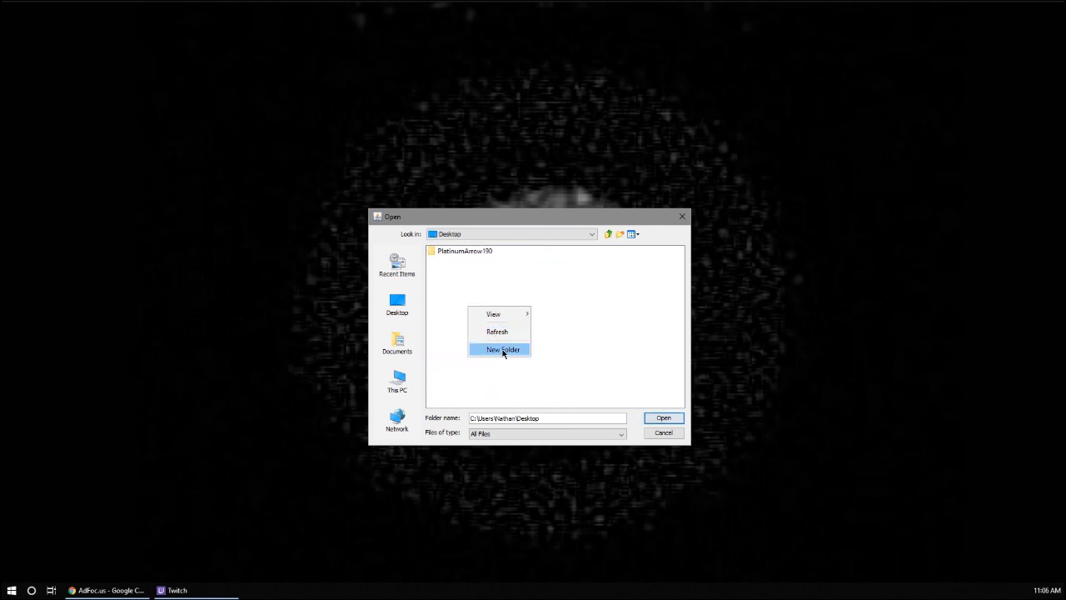
pyautogui.click(503, 349)
pyautogui.write('Servb')
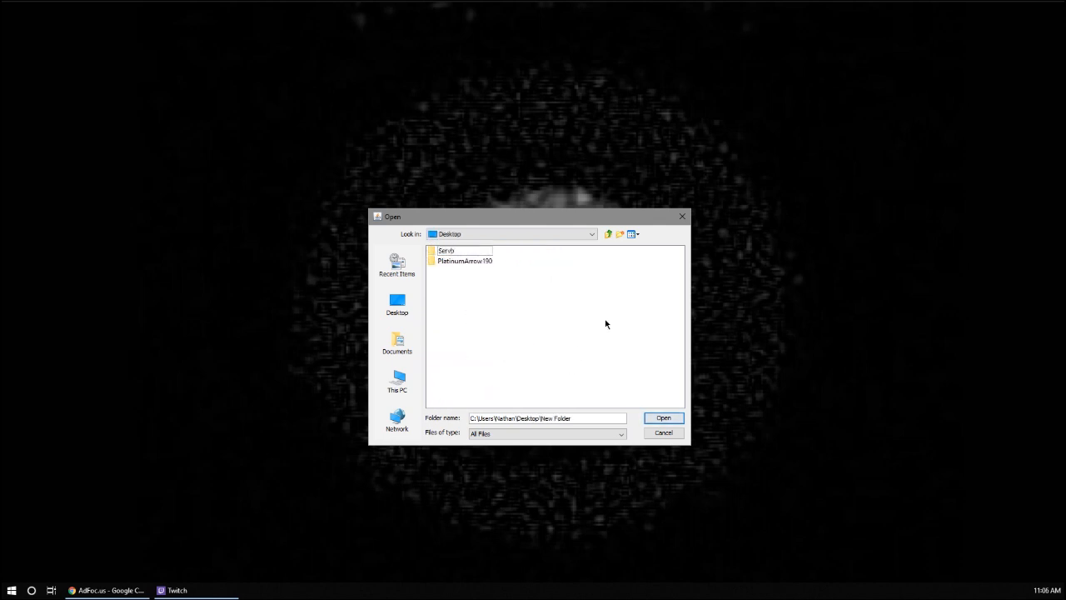
pyautogui.press('Return')
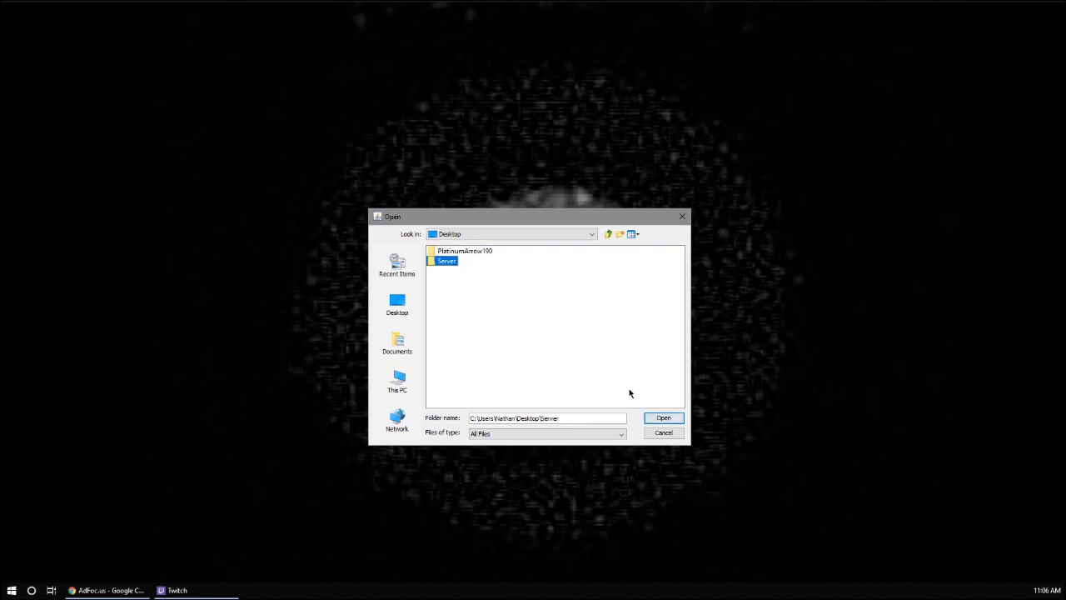
pyautogui.click(664, 417)
# Install the Forge server files, and move the new Server folder towards the middle of the desktop
pyautogui.click(508, 395)
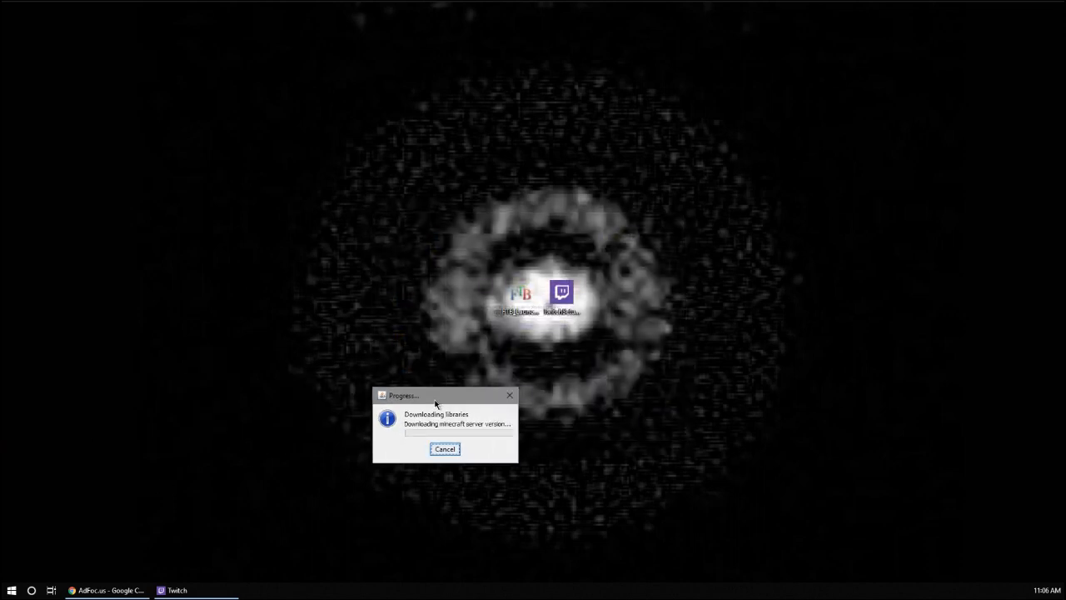
pyautogui.moveTo(436, 398); pyautogui.dragTo(536, 151)
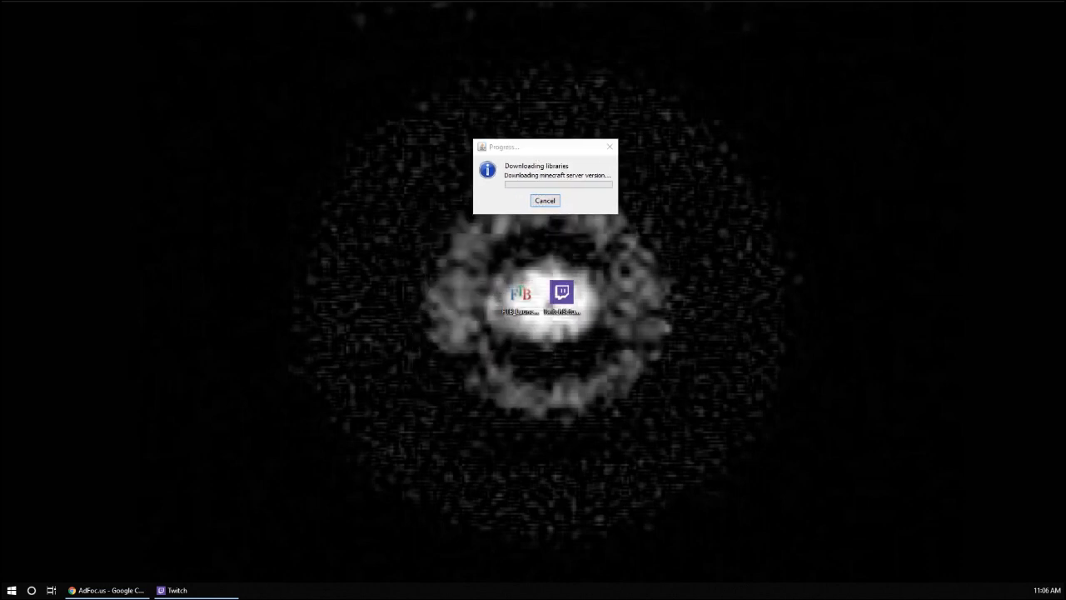
pyautogui.moveTo(2, 408); pyautogui.dragTo(409, 348)
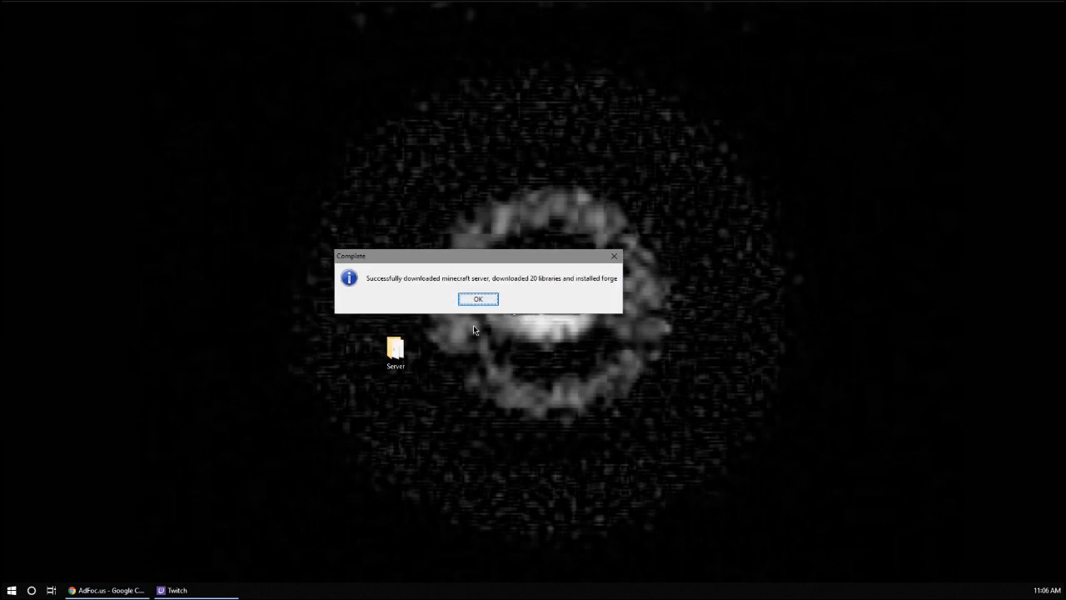
pyautogui.click(479, 300)
# Open the Server folder, and run forge-1.12.2-14.23.4.2747-universal.jar to generate the server files
pyautogui.doubleClick(395, 350)
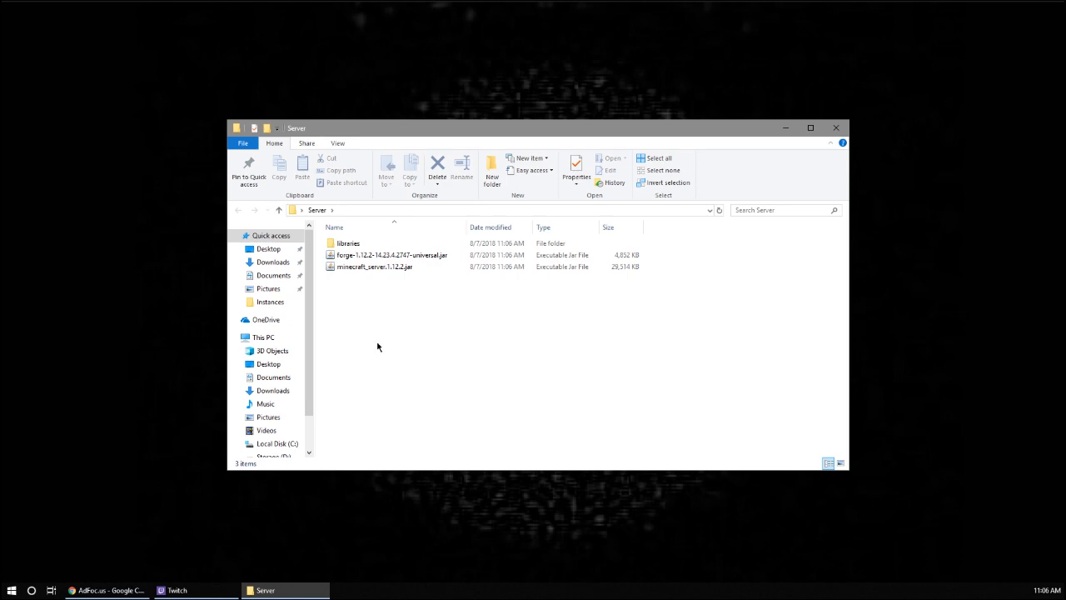
pyautogui.moveTo(680, 135); pyautogui.dragTo(516, 44)
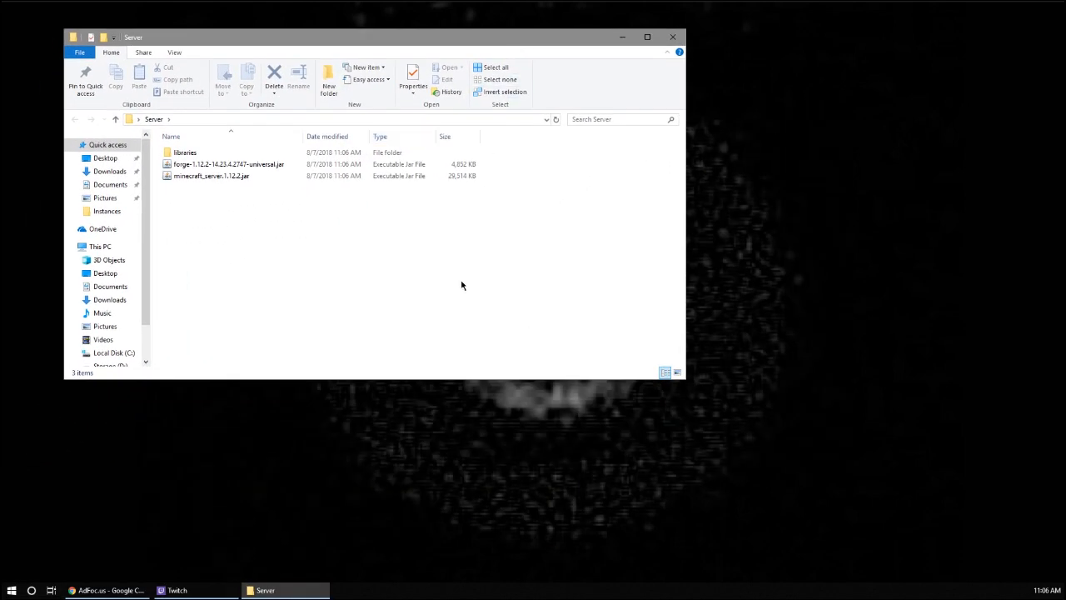
pyautogui.click(228, 167)
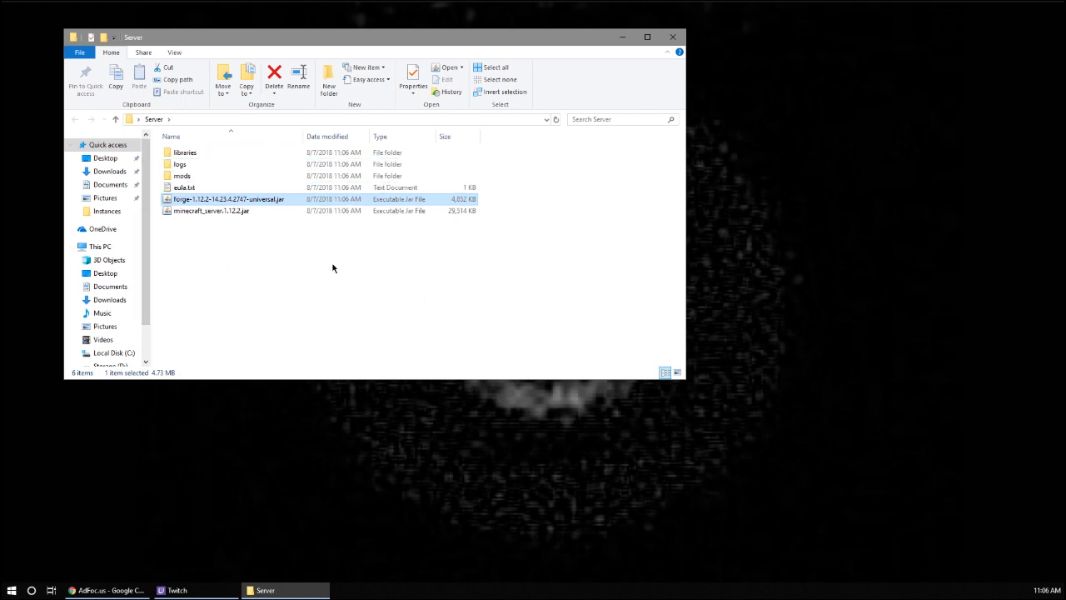
# Change the eula setting in eula.txt to true, then save and close the file
pyautogui.doubleClick(169, 188)
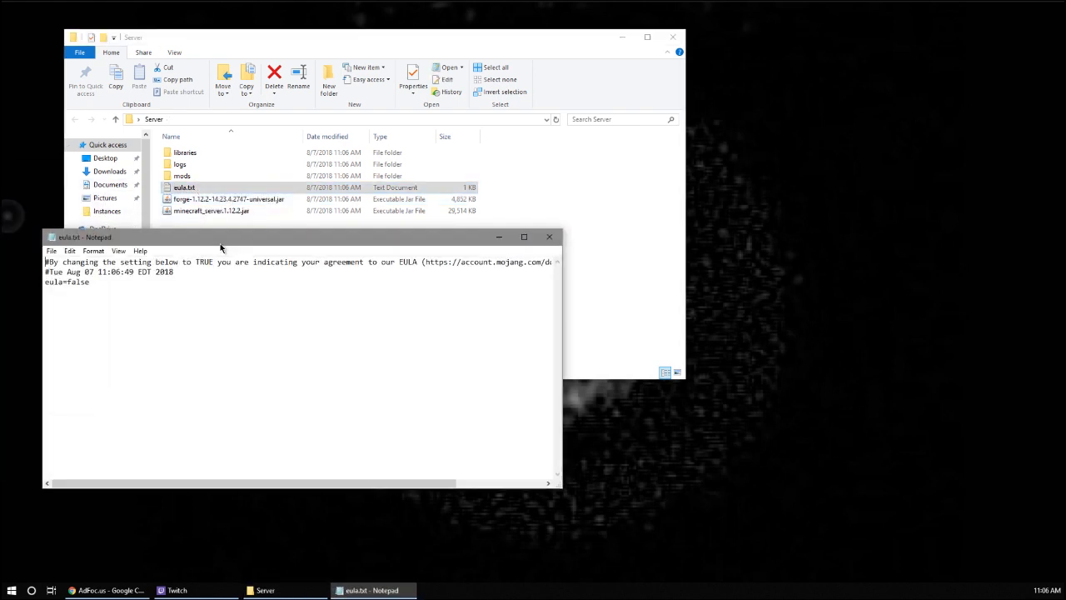
pyautogui.moveTo(222, 245); pyautogui.dragTo(400, 192)
pyautogui.moveTo(303, 202); pyautogui.dragTo(607, 193)
pyautogui.click(533, 243)
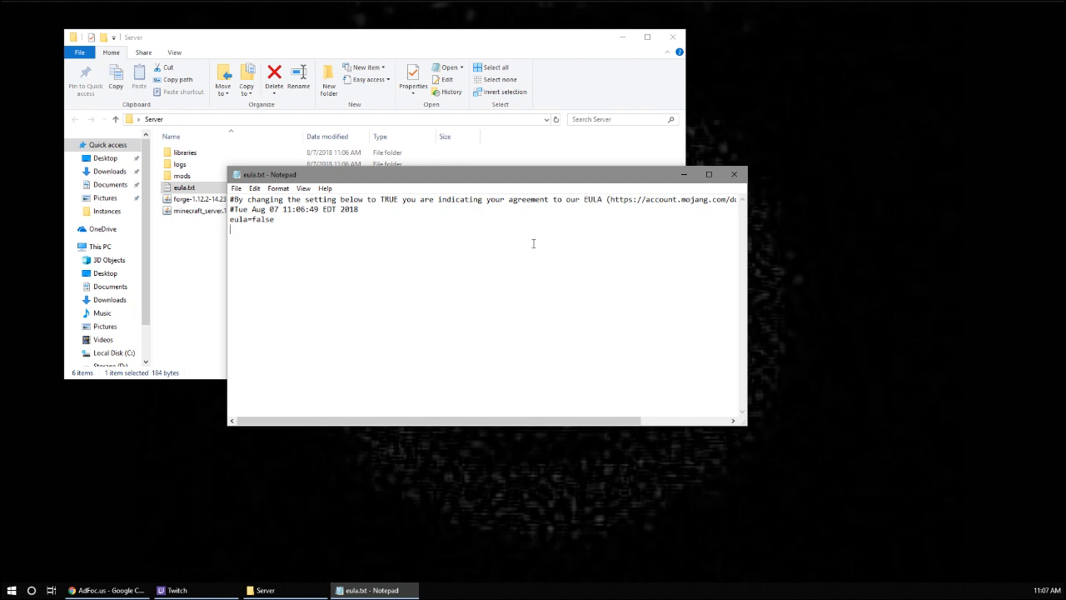
pyautogui.doubleClick(265, 219)
pyautogui.press('Down')
pyautogui.press('BackSpace')
pyautogui.press('BackSpace')
pyautogui.press('BackSpace')
pyautogui.press('BackSpace')
pyautogui.write('true')
pyautogui.hotkey('ctrl', 's')
pyautogui.click(733, 174)
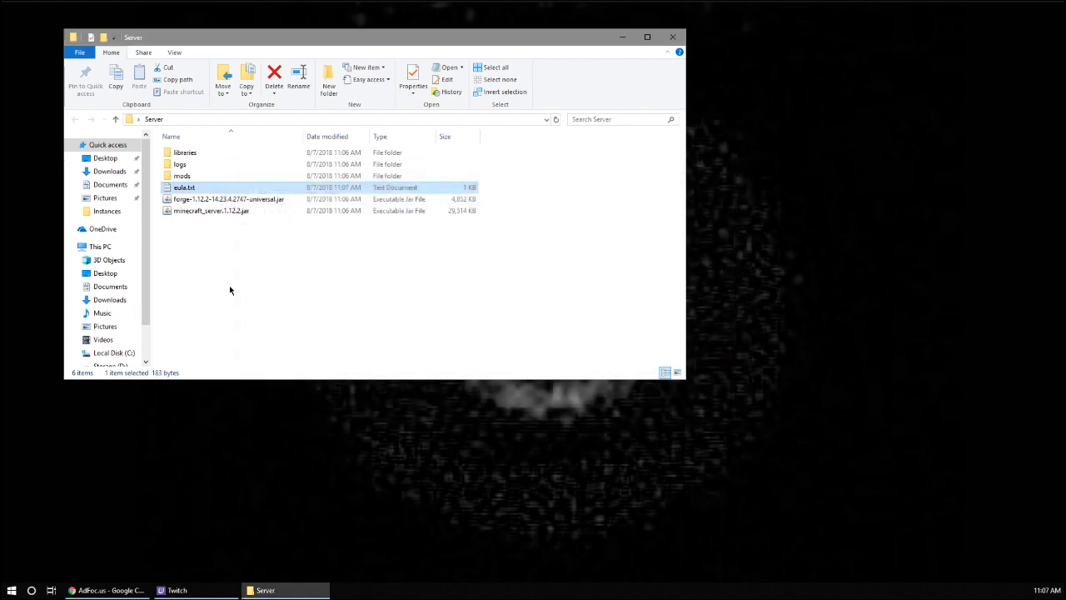
# Open the server's mods folder, and move its window into the upper corner of the desktop
pyautogui.click(186, 177)
pyautogui.doubleClick(187, 176)
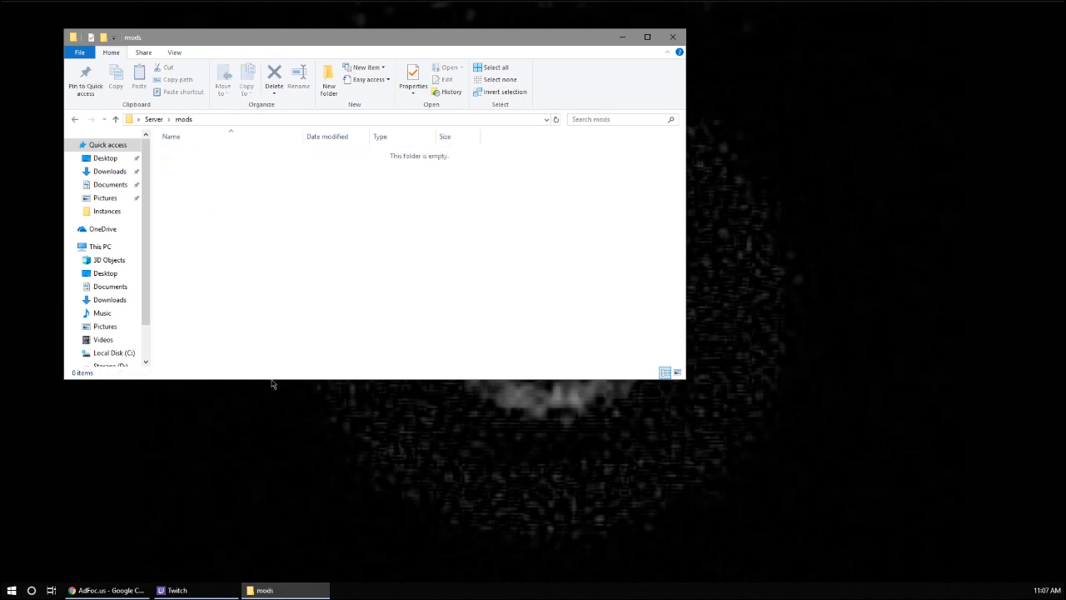
pyautogui.moveTo(325, 39); pyautogui.dragTo(272, 19)
# Switch to Twitch, open the FTB Presents Direwolf20 1.12 profile's folder, and place its window beside the server's mods folder
pyautogui.click(176, 589)
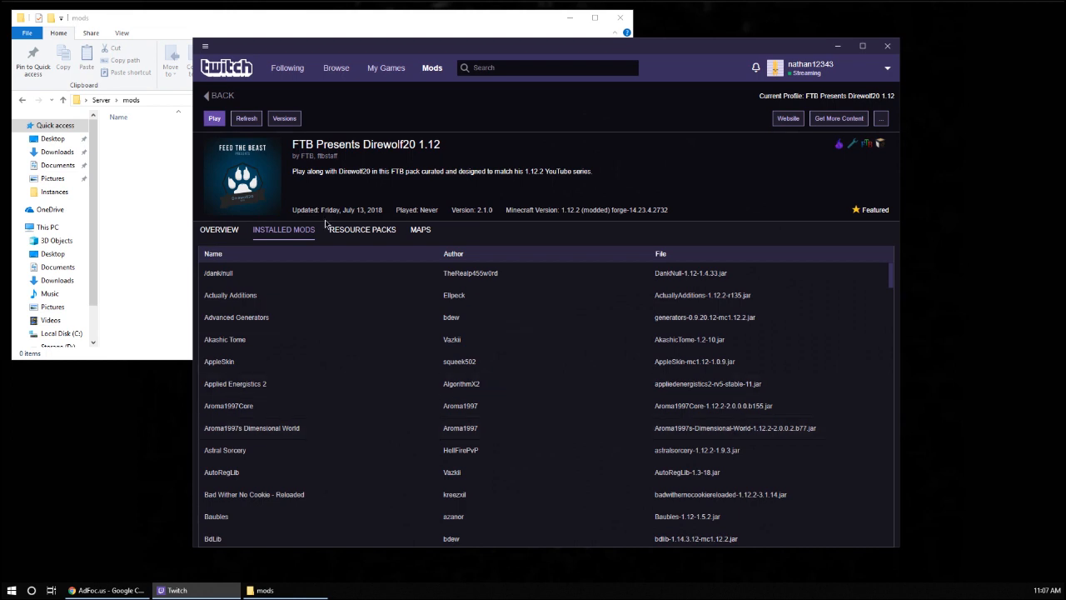
pyautogui.click(219, 95)
pyautogui.click(260, 207)
pyautogui.click(882, 119)
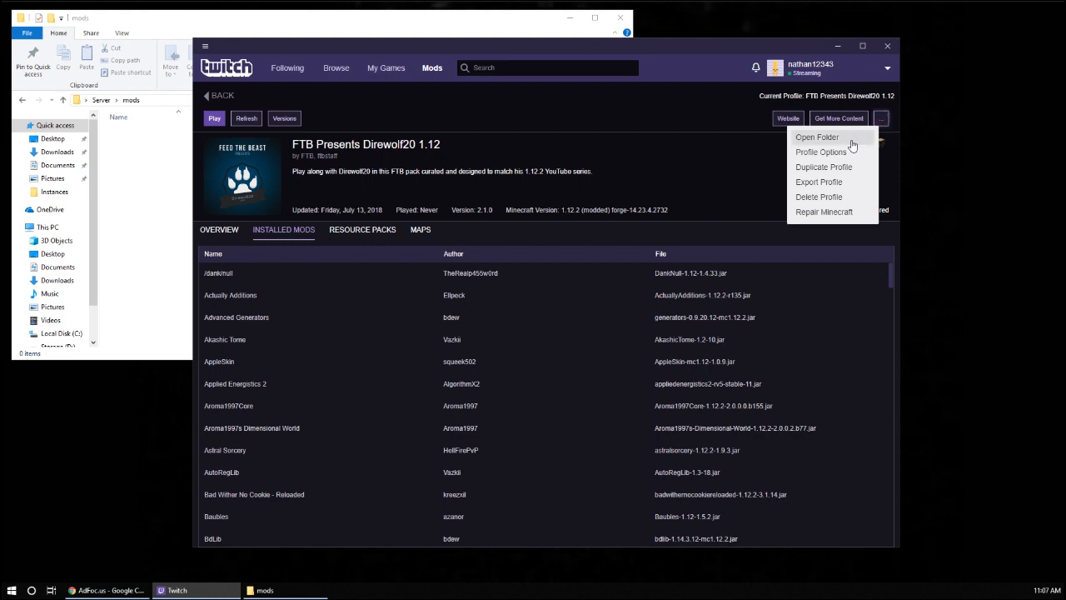
pyautogui.click(851, 141)
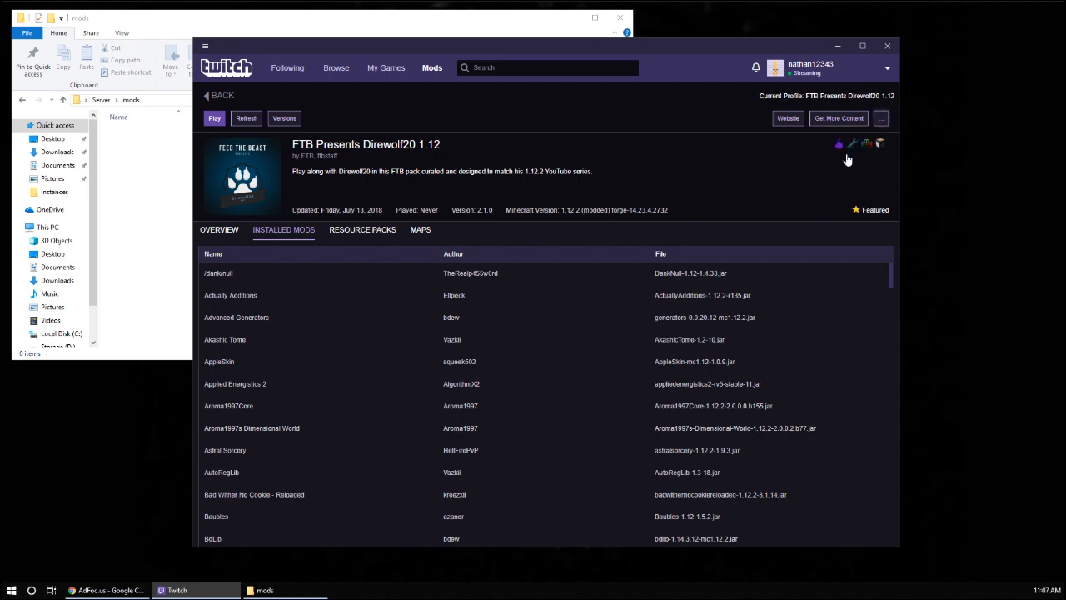
pyautogui.moveTo(268, 33); pyautogui.dragTo(656, 73)
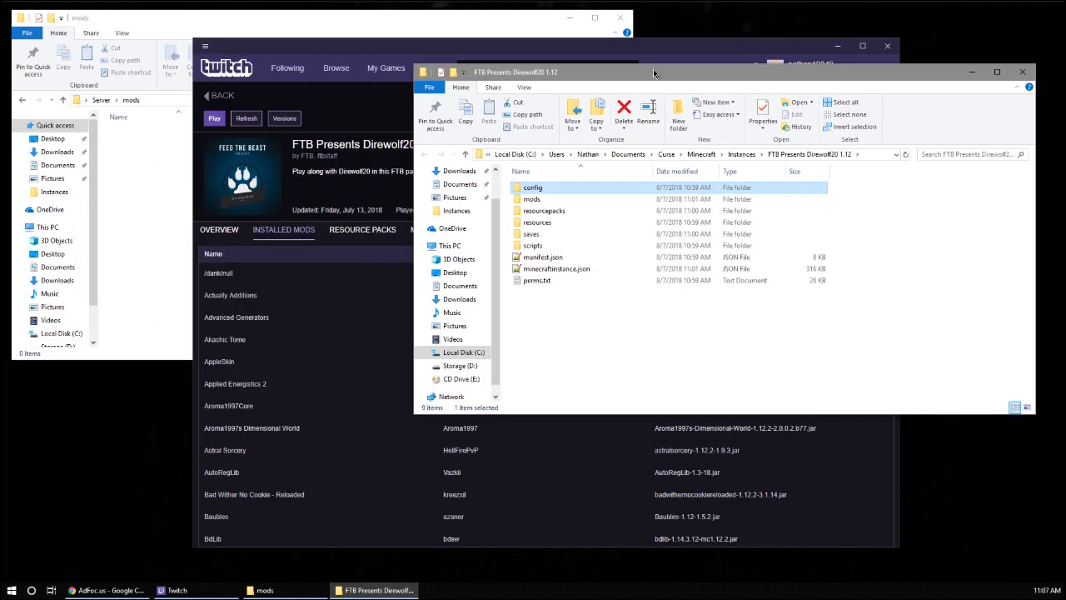
# Copy all the mod files from the Direwolf20 profile's mods folder into the server's mods folder
pyautogui.doubleClick(537, 202)
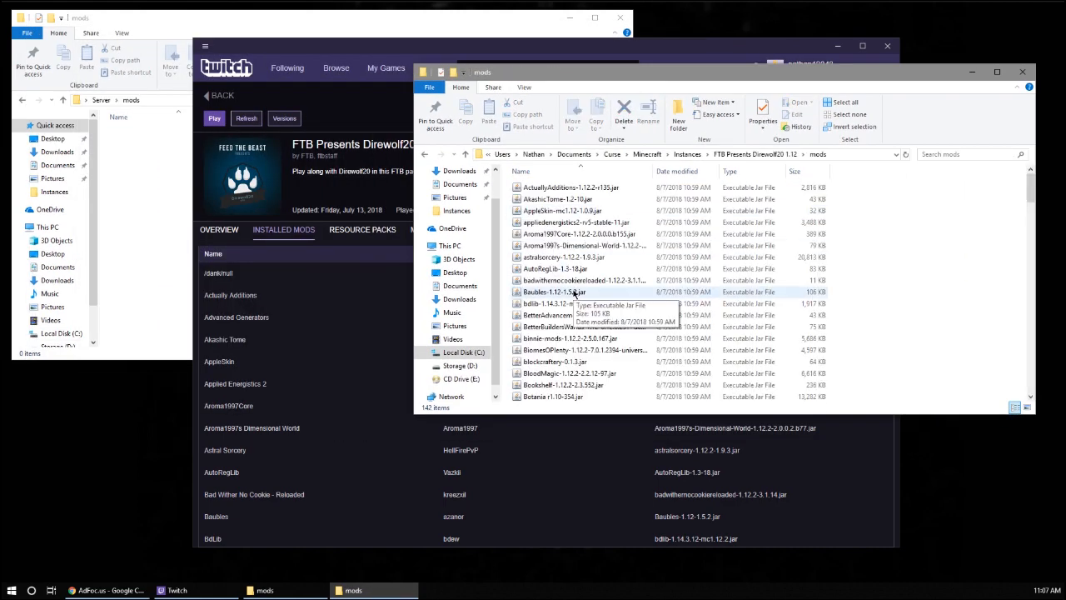
pyautogui.hotkey('ctrl', 'a')
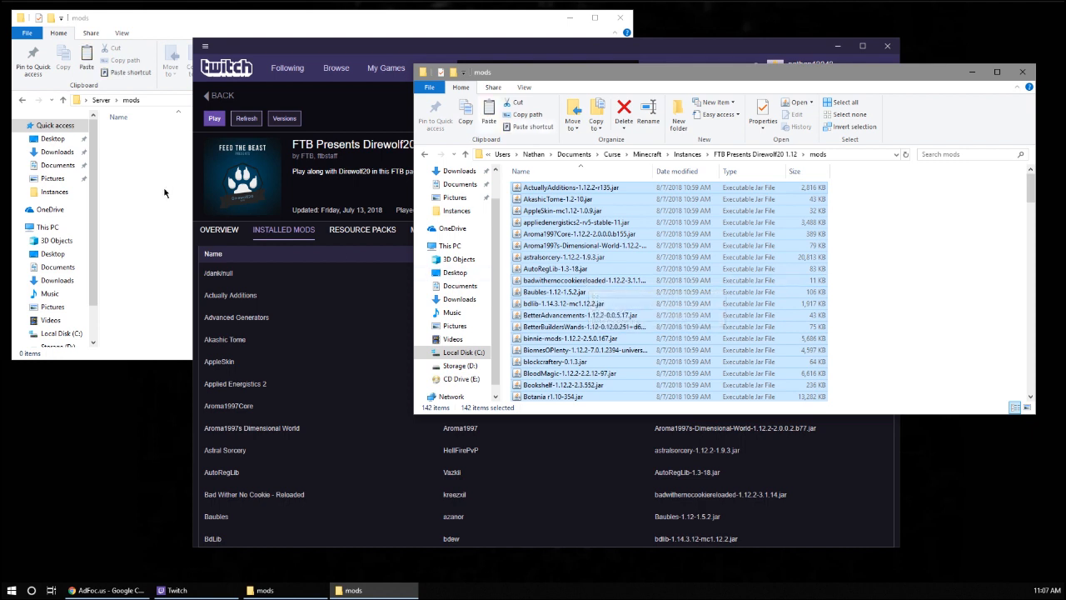
pyautogui.click(278, 208)
pyautogui.hotkey('ctrl', 'v')
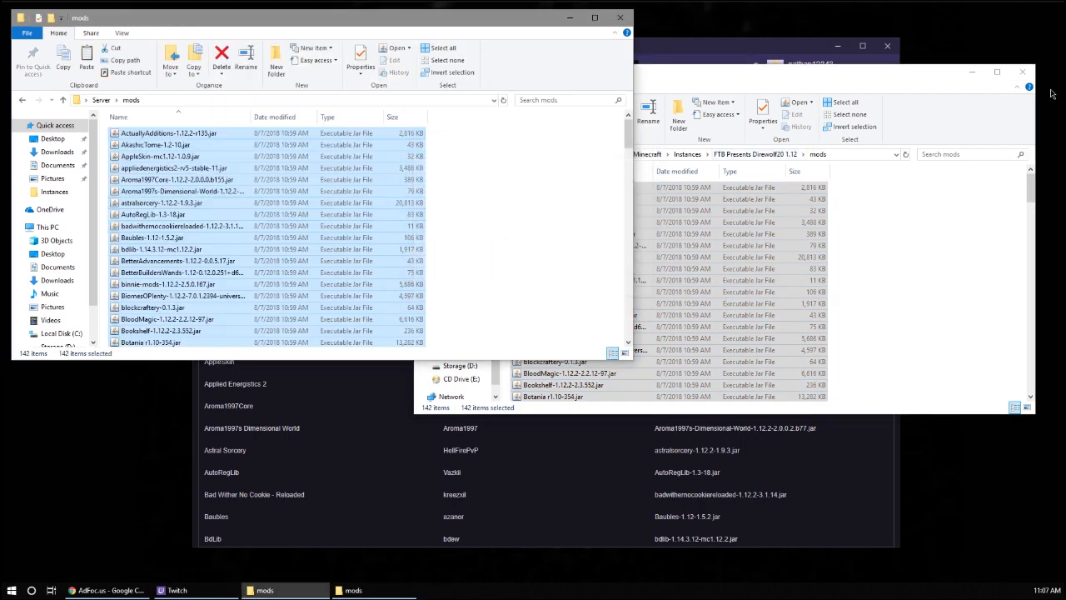
# Close the Direwolf20 profile's mods window, and return from the server's mods folder to the Server folder
pyautogui.click(1022, 72)
pyautogui.click(475, 201)
pyautogui.scroll(-20, 445, 215)
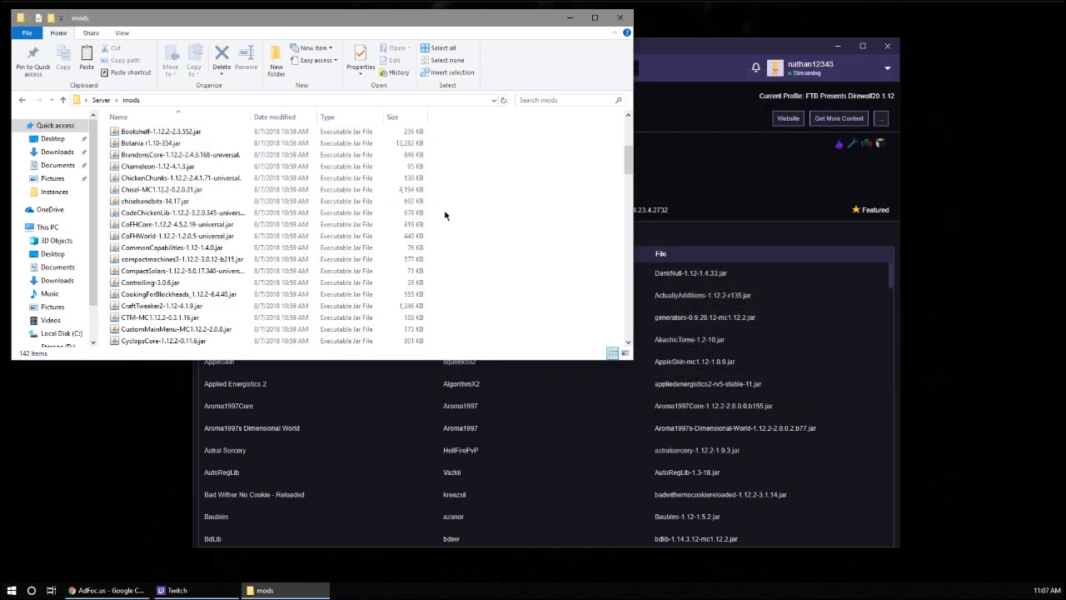
pyautogui.scroll(20, 444, 215)
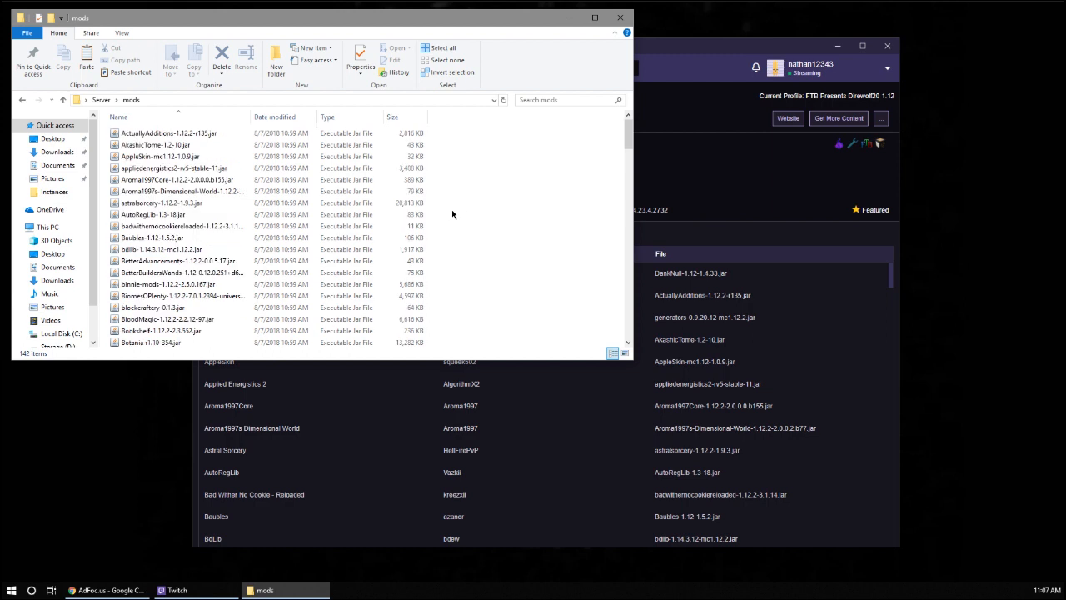
pyautogui.hotkey('alt', 'Left')
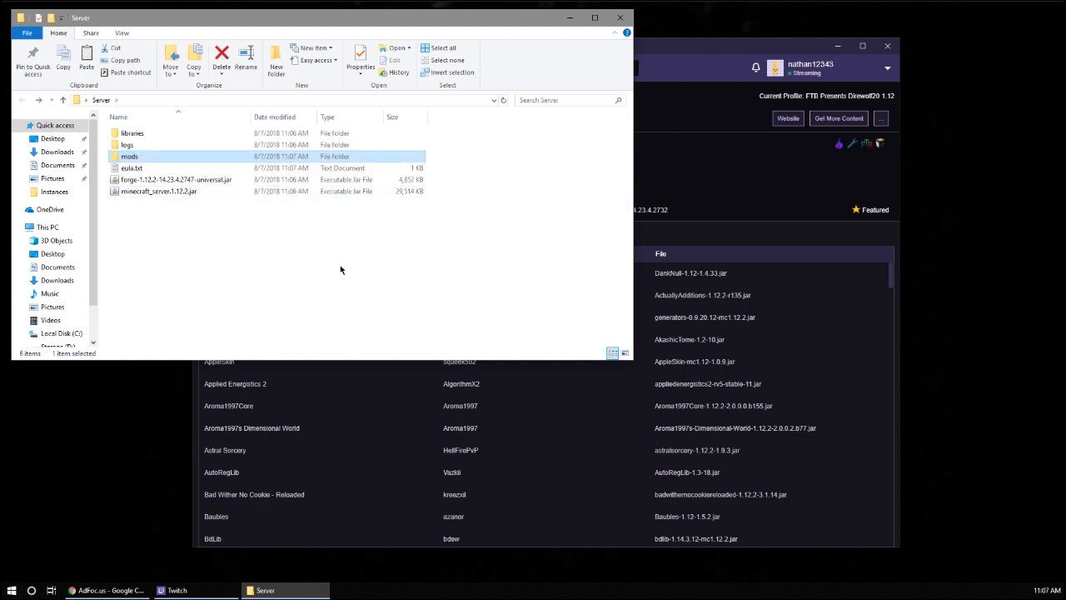
# Create a new text document in the Server folder
pyautogui.click(165, 267)
pyautogui.rightClick(144, 231)
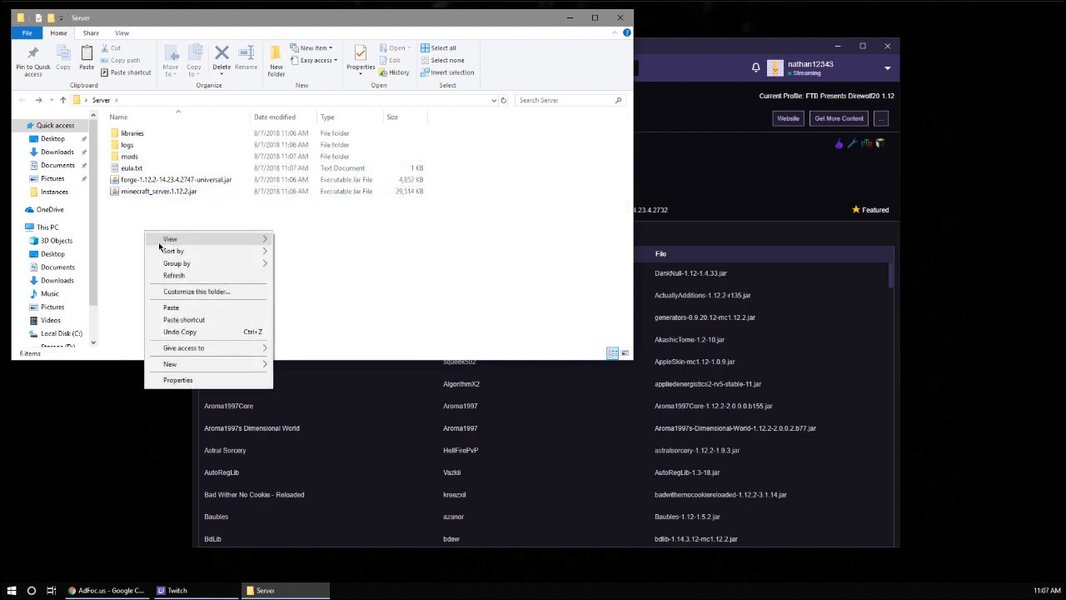
pyautogui.moveTo(191, 369)
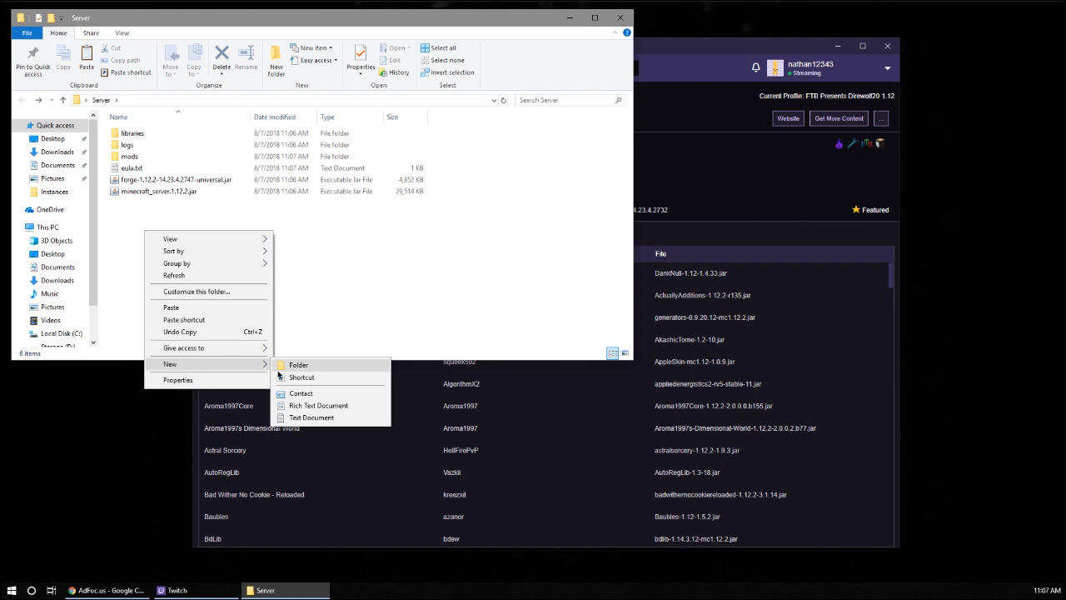
pyautogui.click(304, 418)
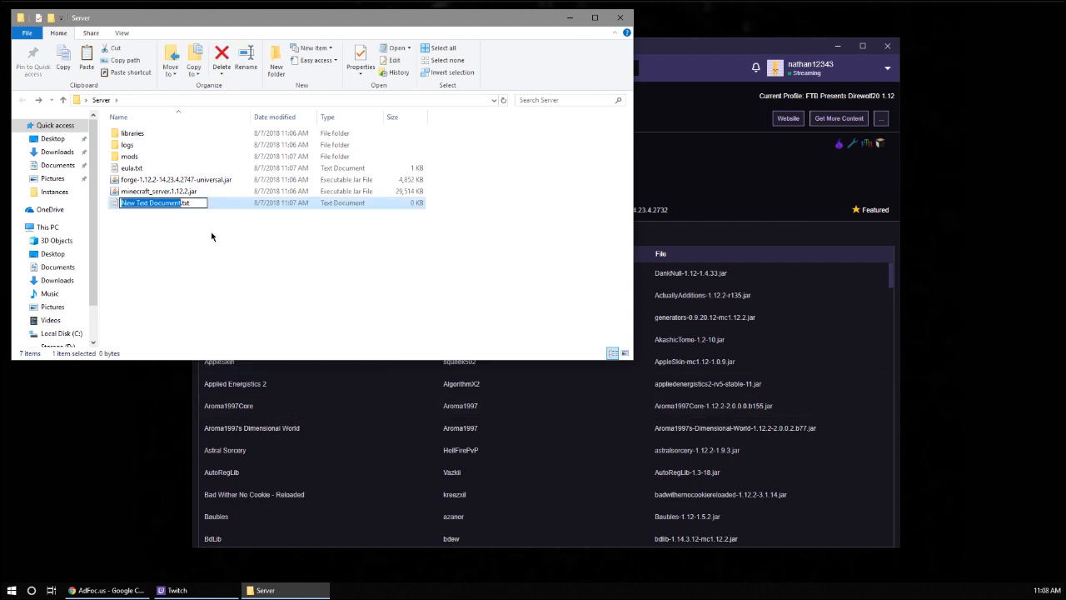
# Change the new text document's extension to .bat, and bring up the folder's file name extension display options
pyautogui.press('Right')
pyautogui.press('Right')
pyautogui.press('Right')
pyautogui.press('Right')
pyautogui.press('BackSpace')
pyautogui.press('BackSpace')
pyautogui.press('BackSpace')
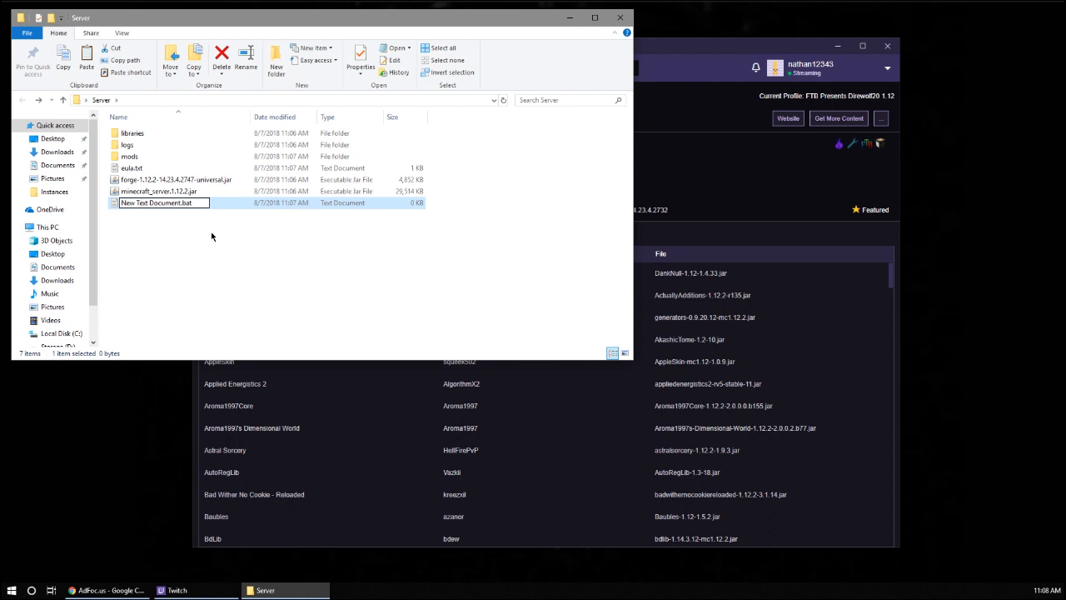
pyautogui.write('bat')
pyautogui.press('Return')
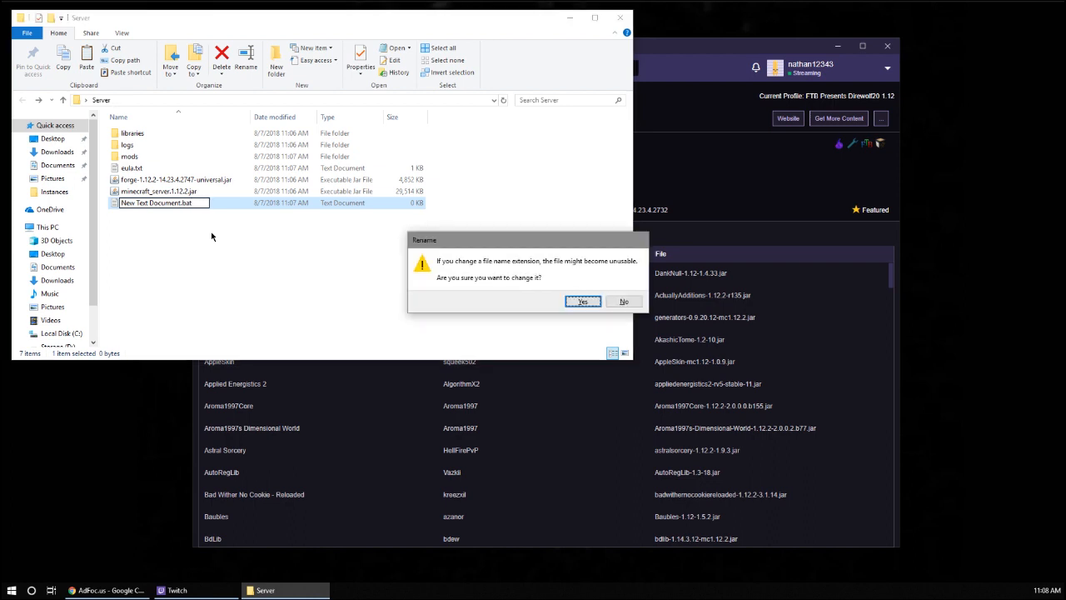
pyautogui.press('Return')
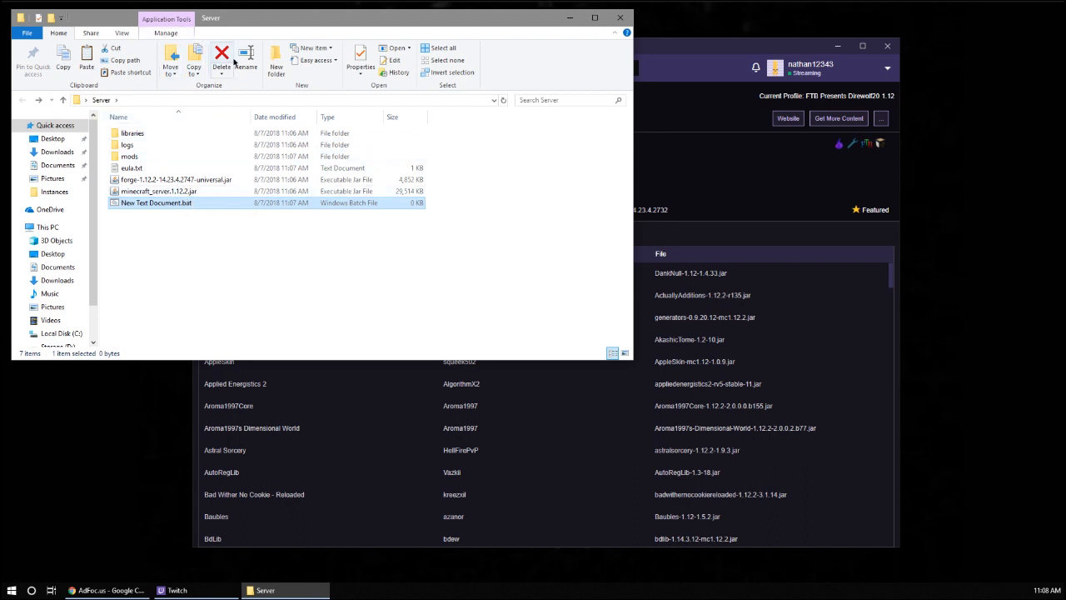
pyautogui.click(122, 35)
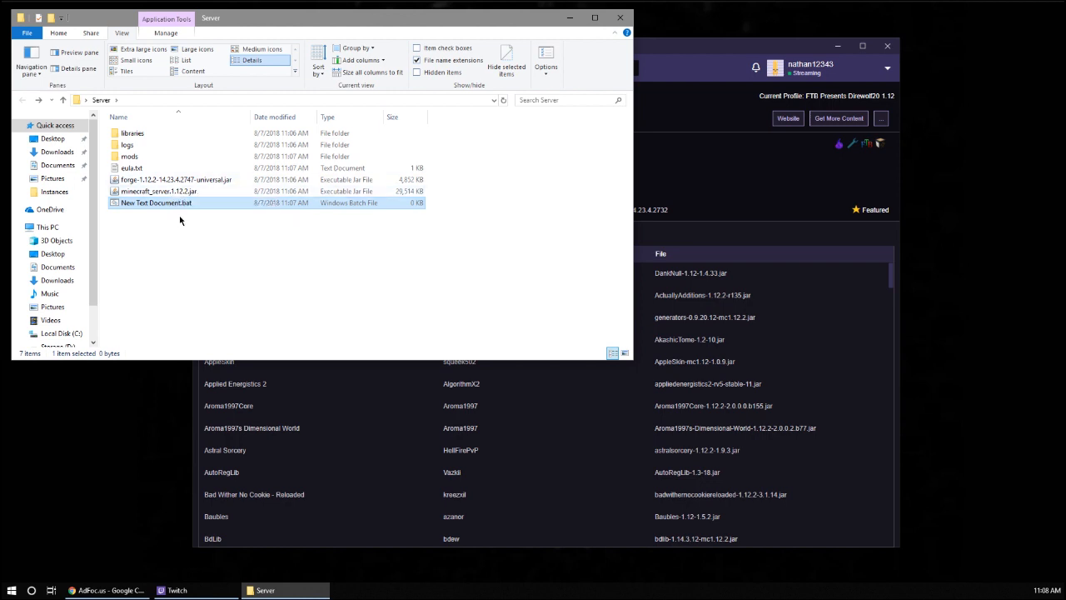
# Open New Text Document.bat for editing and enter the launch command "java -server -Xmx5GB -jar"
pyautogui.rightClick(147, 204)
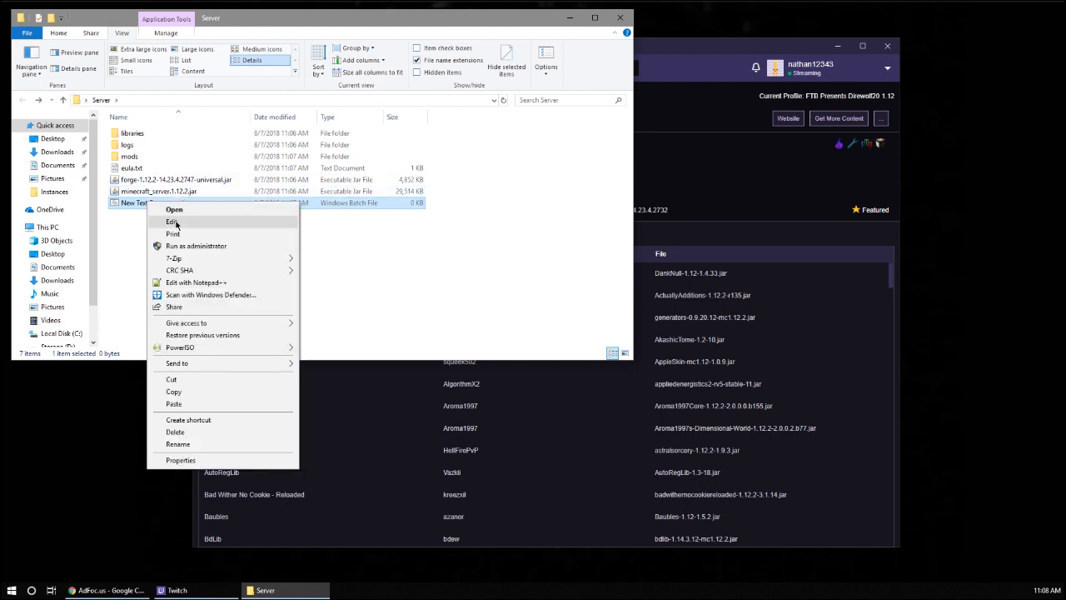
pyautogui.click(175, 223)
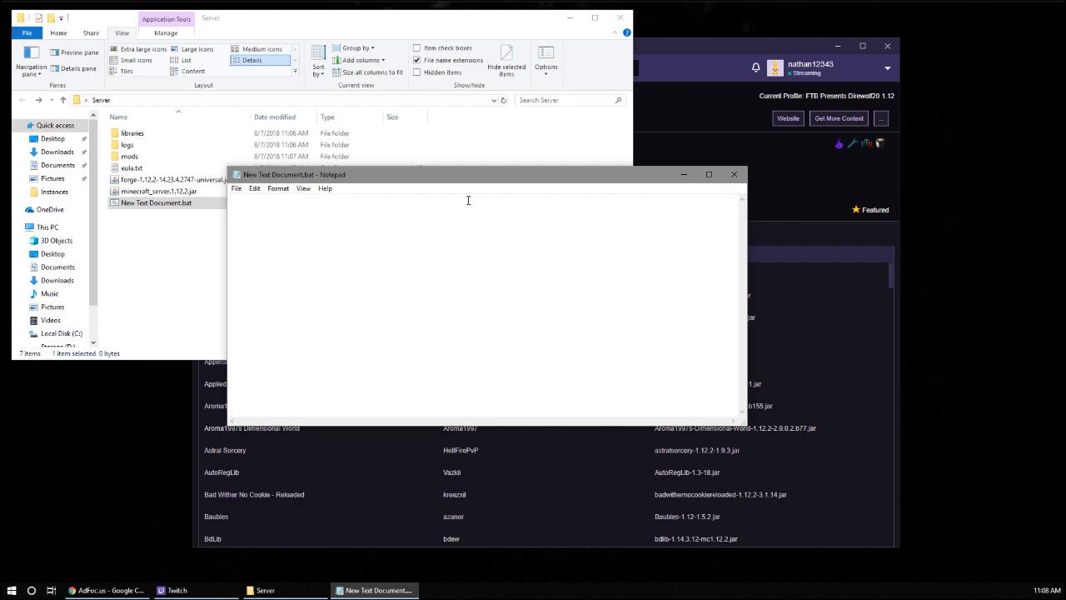
pyautogui.write('java -server')
pyautogui.press('BackSpace')
pyautogui.press('BackSpace')
pyautogui.press('BackSpace')
pyautogui.write('Xmx 5GB -jar')
pyautogui.press('BackSpace')
# Copy the file name forge-1.12.2-14.23.4.2747-universal.jar from the Server folder and append it to the launch command
pyautogui.moveTo(360, 177); pyautogui.dragTo(765, 169)
pyautogui.click(188, 180)
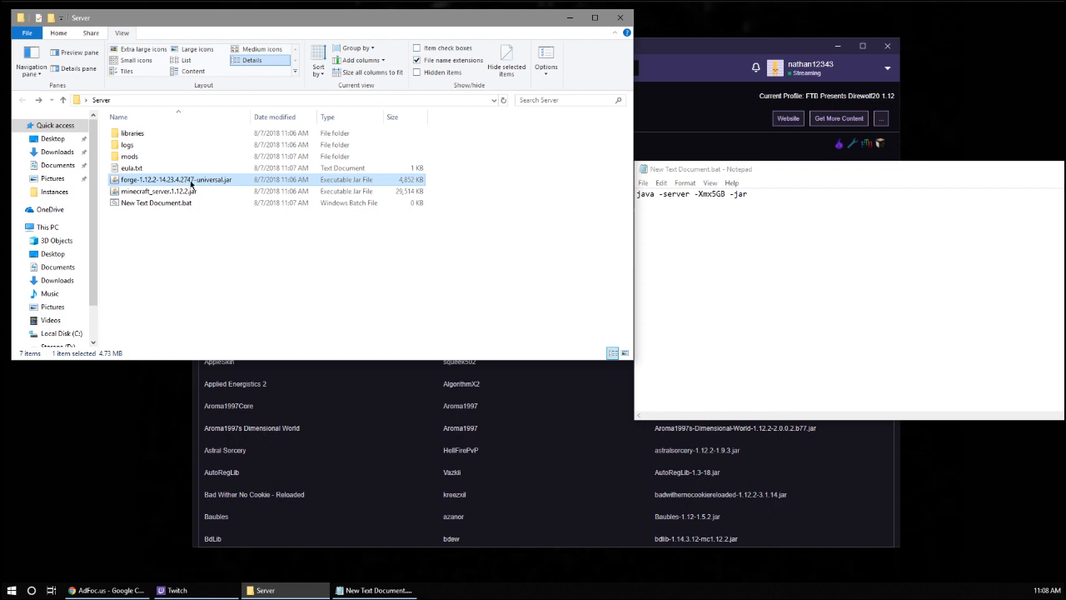
pyautogui.click(190, 181)
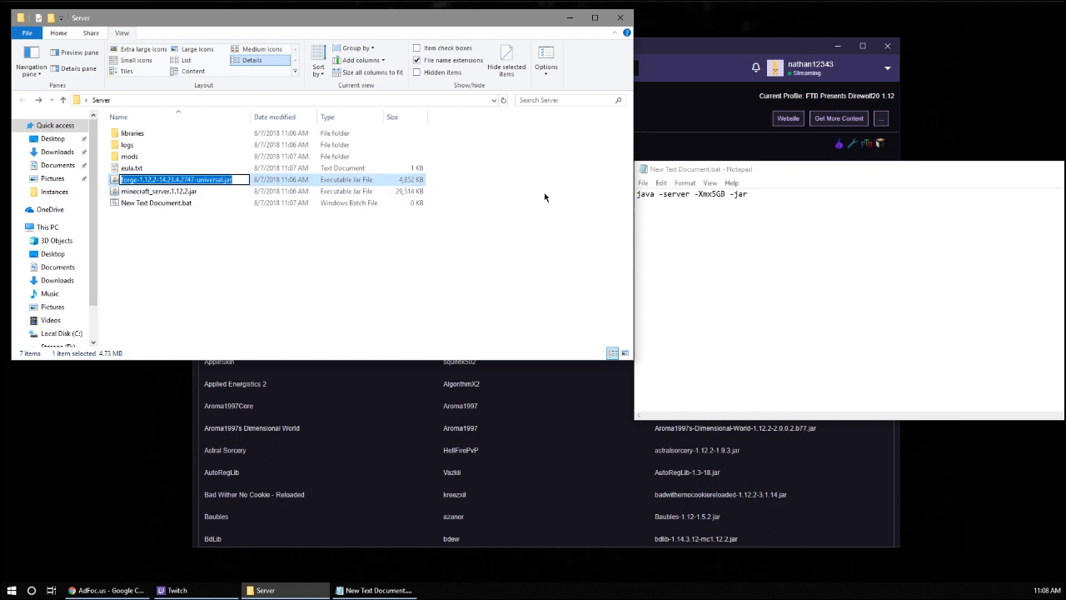
pyautogui.hotkey('ctrl', 'c')
pyautogui.click(804, 247)
pyautogui.hotkey('ctrl', 'v')
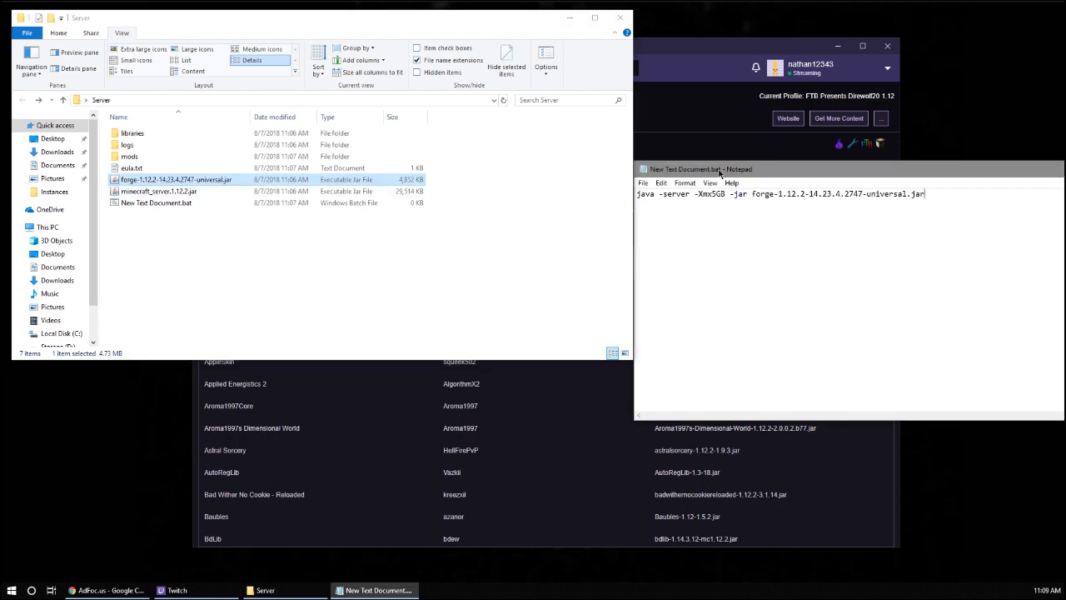
# Add "nogui" to the end of the launch command, then save and close the batch file
pyautogui.moveTo(718, 169); pyautogui.dragTo(403, 188)
pyautogui.click(571, 171)
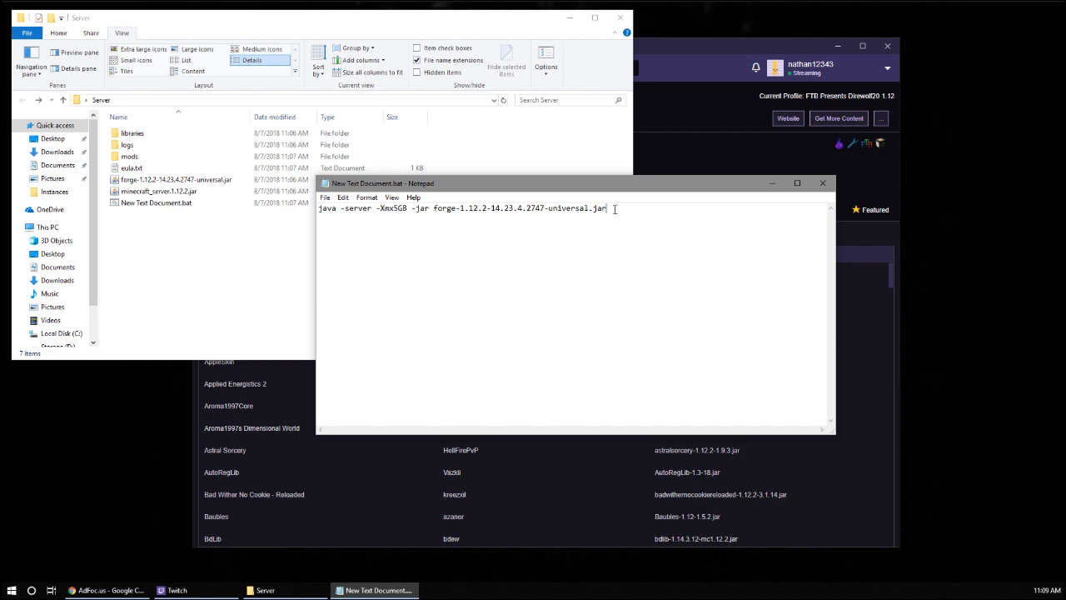
pyautogui.write('nogui')
pyautogui.click(822, 182)
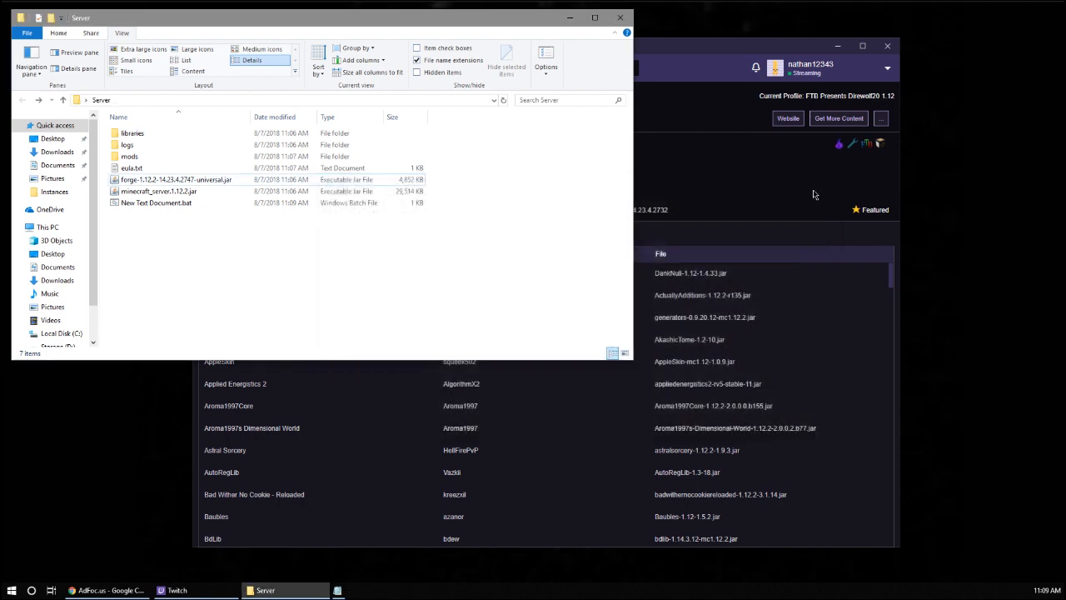
# Rename the batch file as ServerStart.bat
pyautogui.rightClick(130, 204)
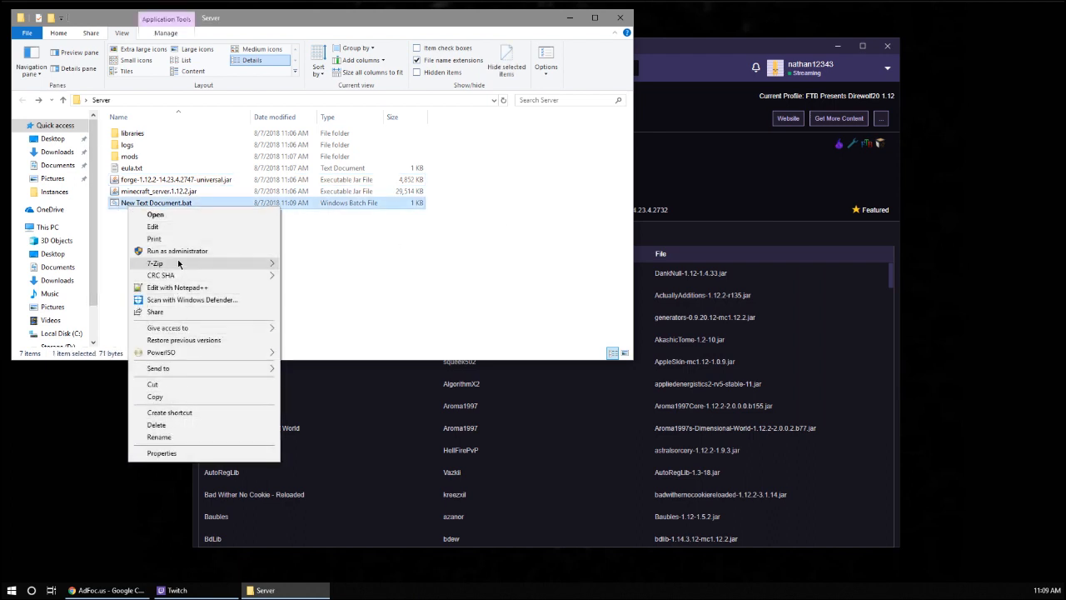
pyautogui.click(191, 436)
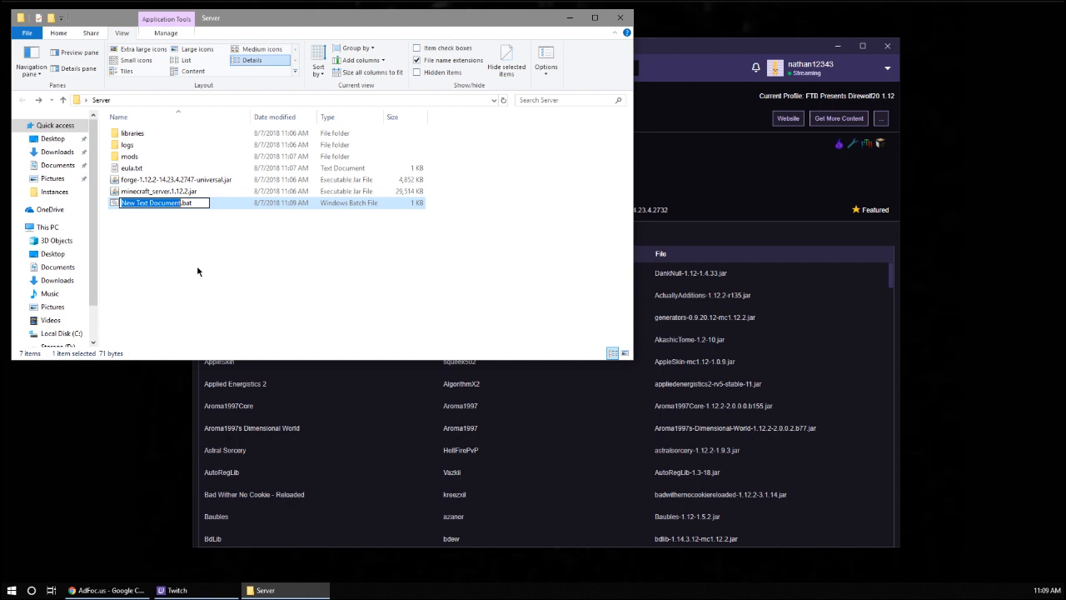
pyautogui.write('Servers')
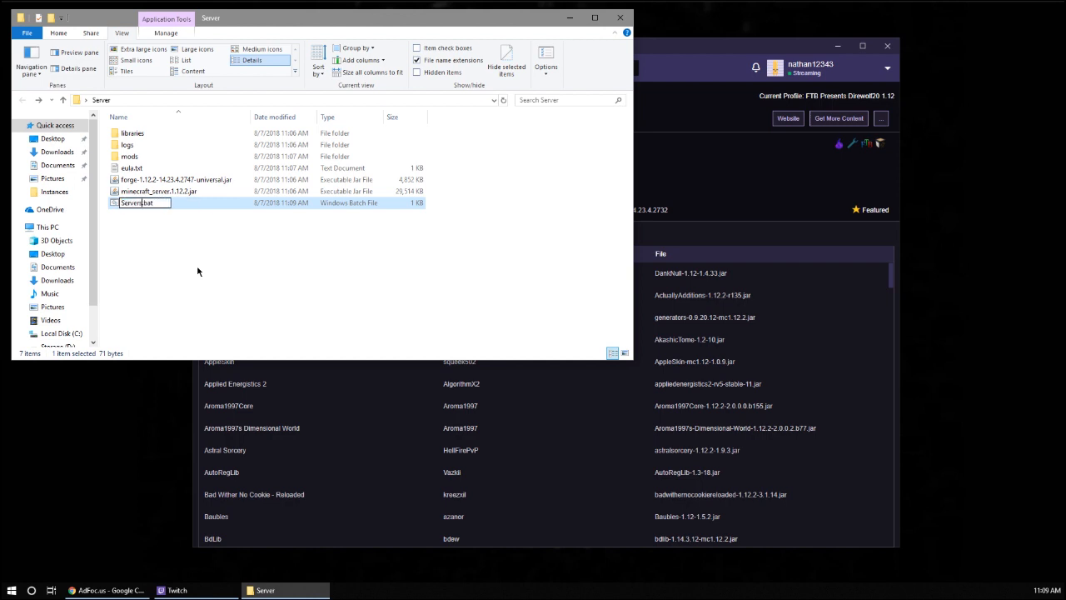
pyautogui.write('tart')
pyautogui.press('Return')
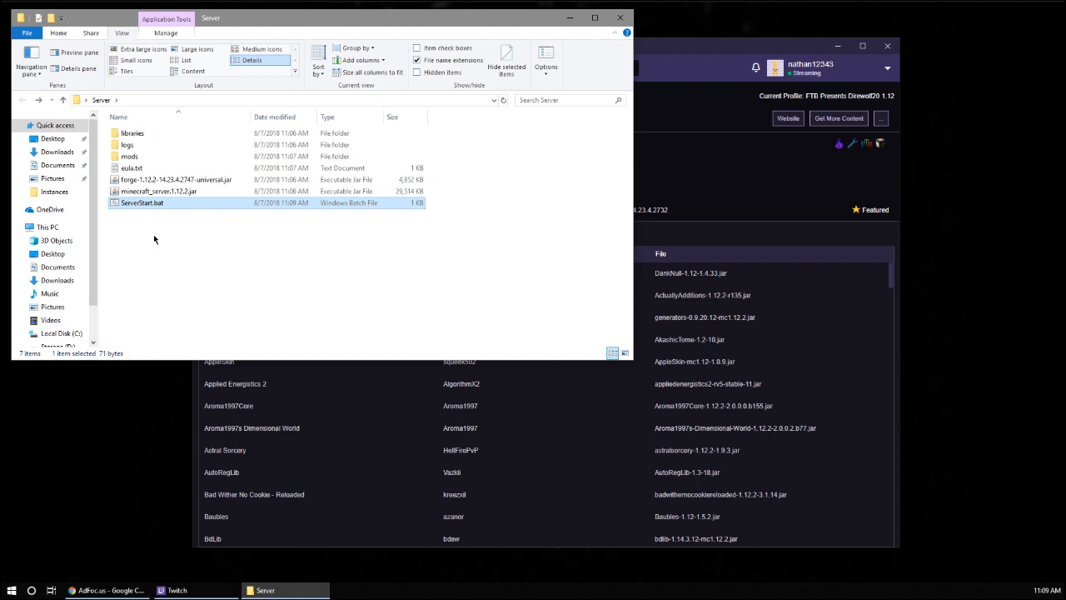
# Start creating a new shortcut in the Server folder and open the browser for its target
pyautogui.click(154, 235)
pyautogui.rightClick(143, 227)
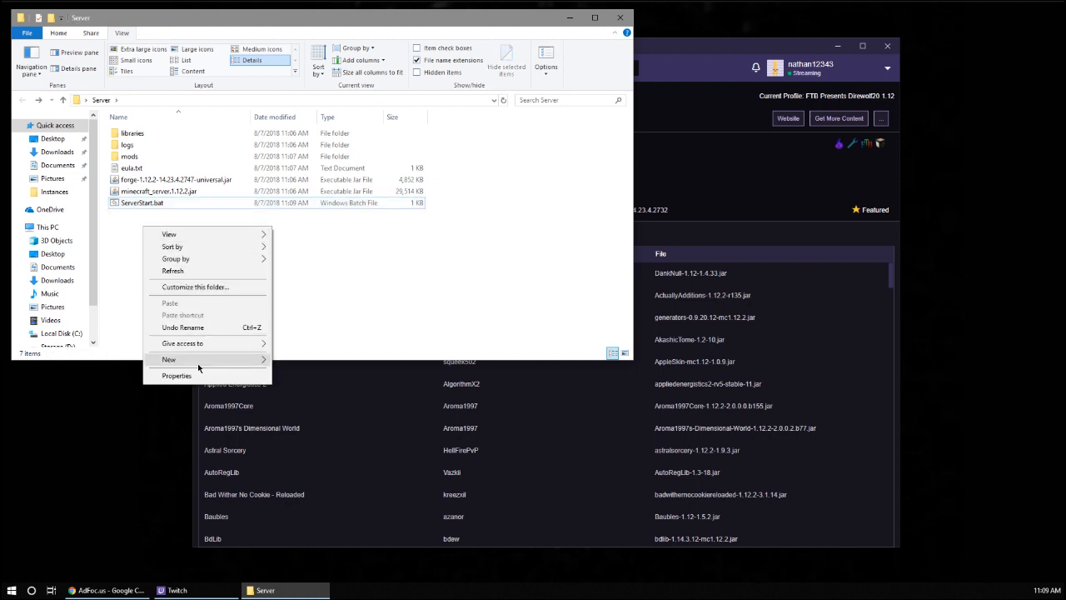
pyautogui.moveTo(195, 359)
pyautogui.click(300, 372)
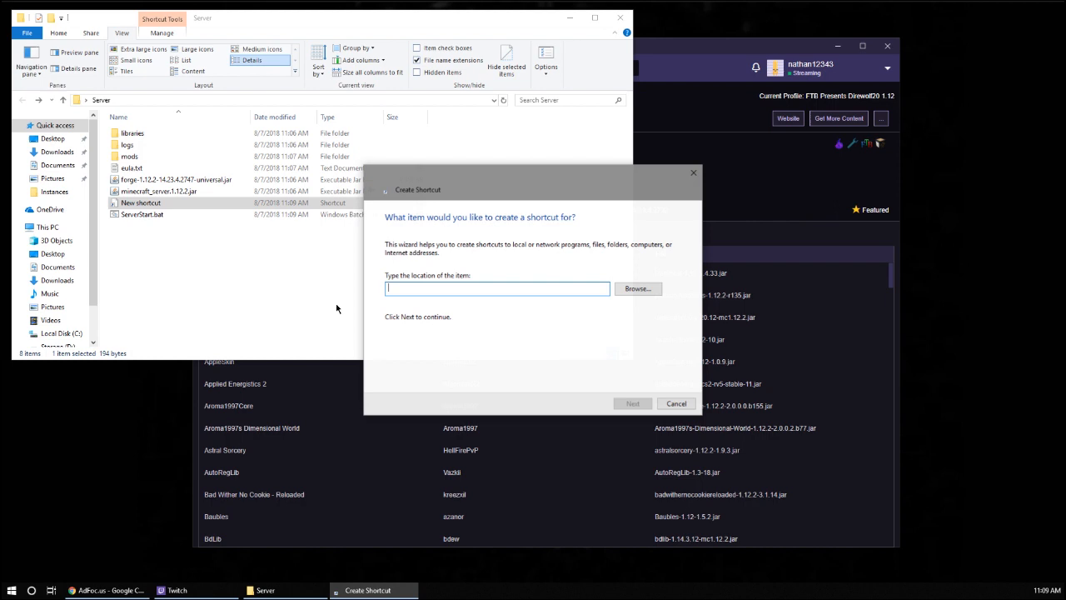
pyautogui.click(638, 288)
# Expand the Windows folder on Local Disk (C:) and open its System32 folder in the target browser
pyautogui.click(457, 289)
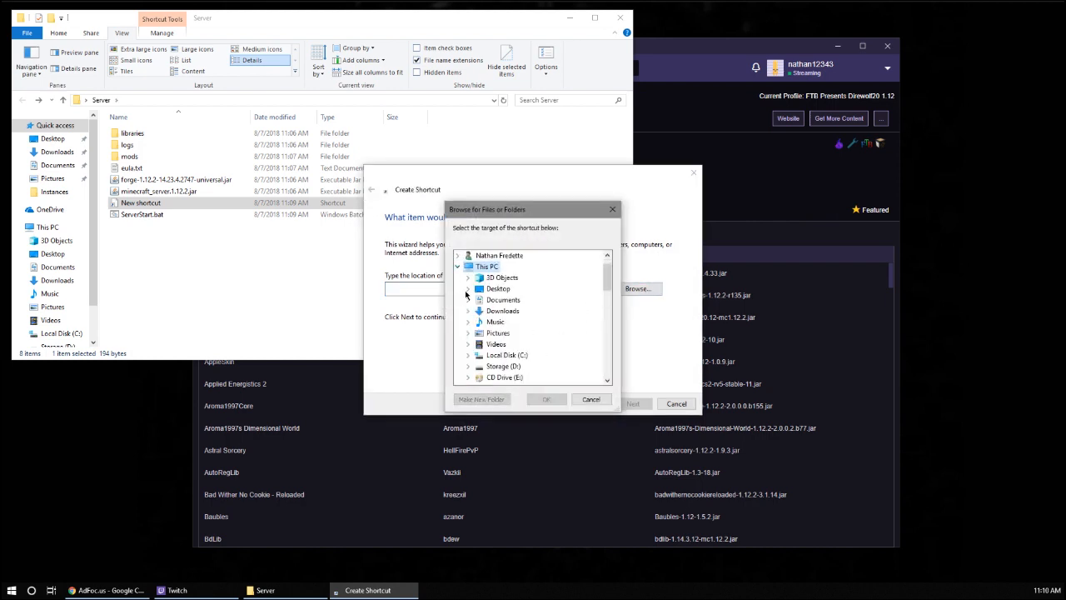
pyautogui.click(470, 378)
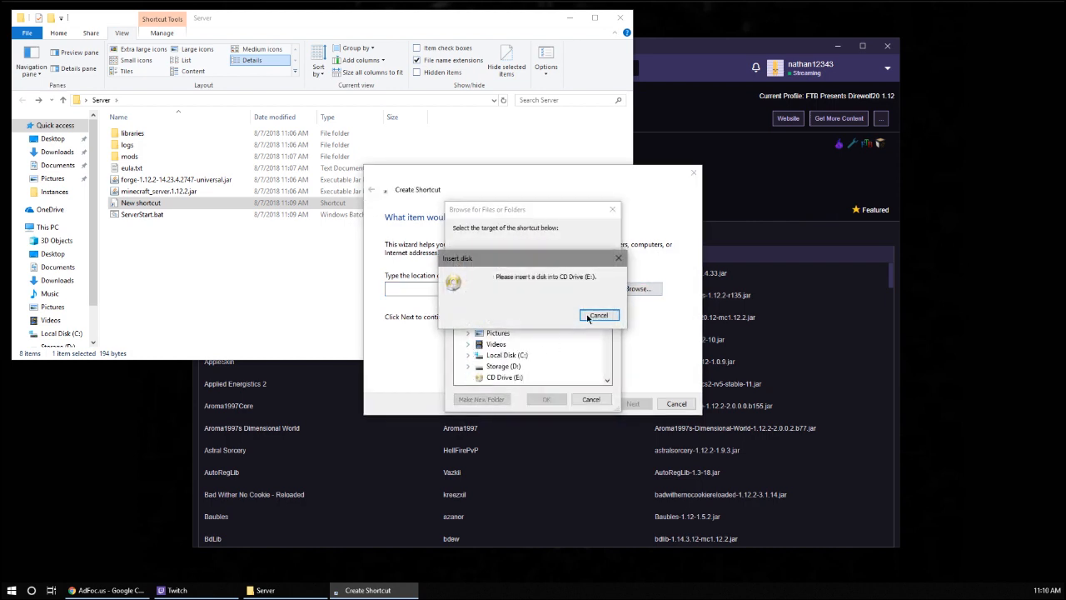
pyautogui.click(598, 317)
pyautogui.click(468, 354)
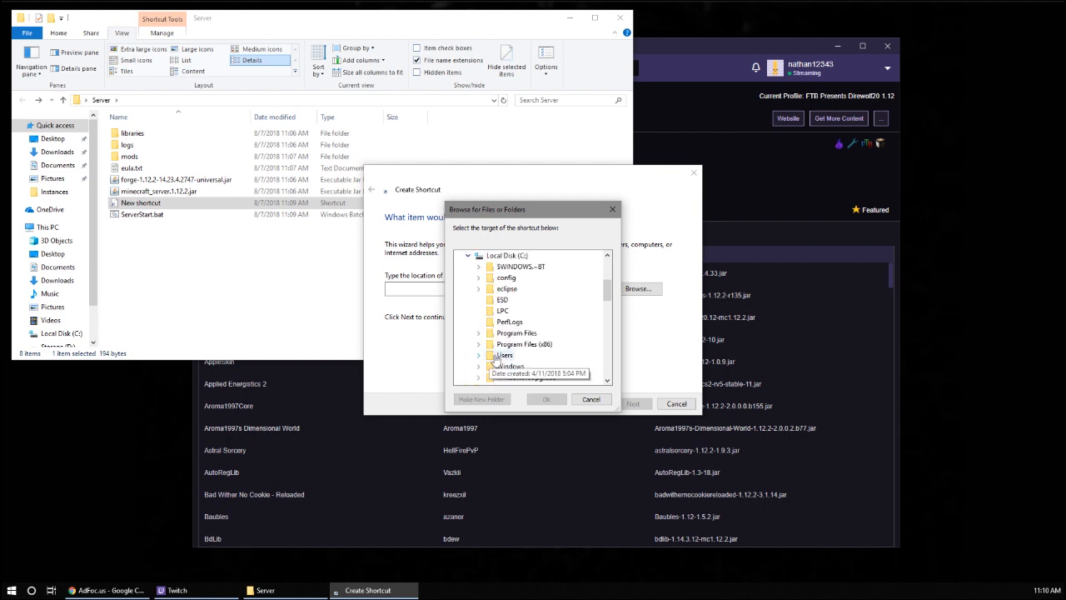
pyautogui.scroll(-3, 506, 351)
pyautogui.scroll(1, 506, 351)
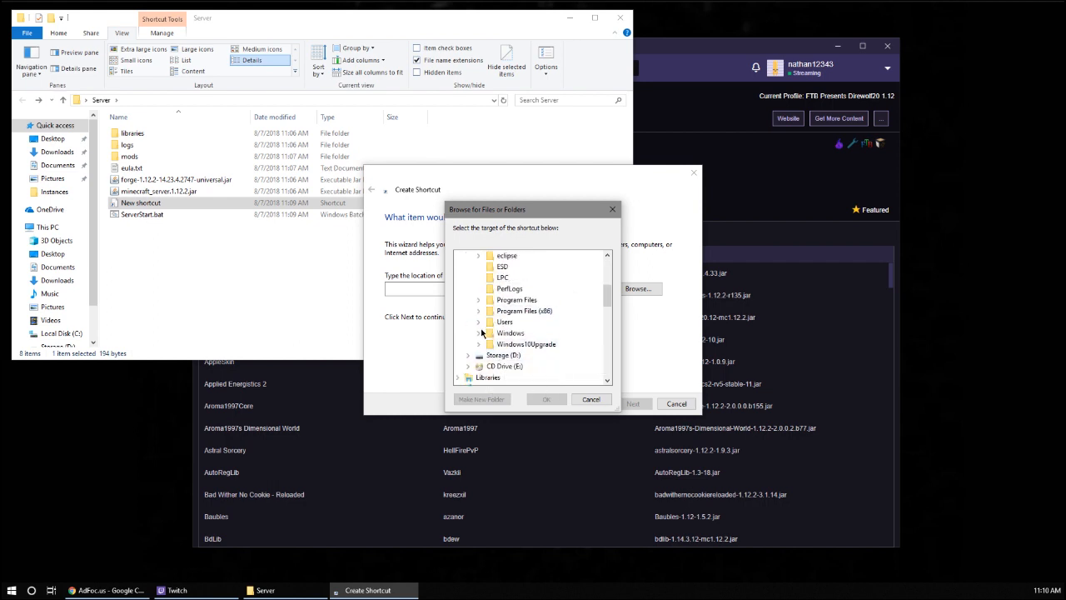
pyautogui.click(478, 333)
pyautogui.scroll(-2, 505, 342)
pyautogui.scroll(-10, 506, 350)
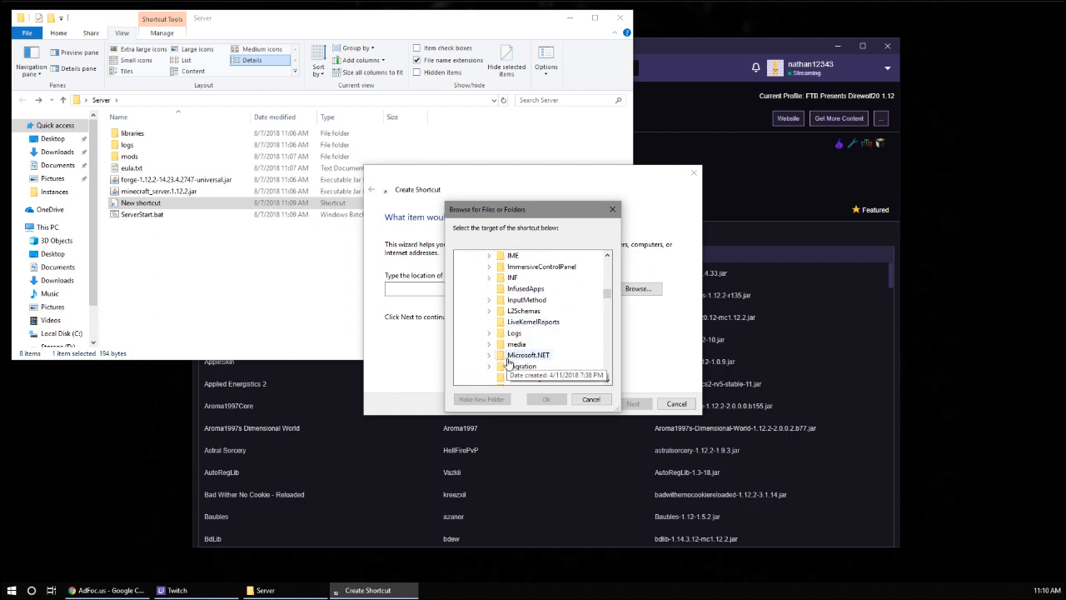
pyautogui.scroll(-3, 508, 360)
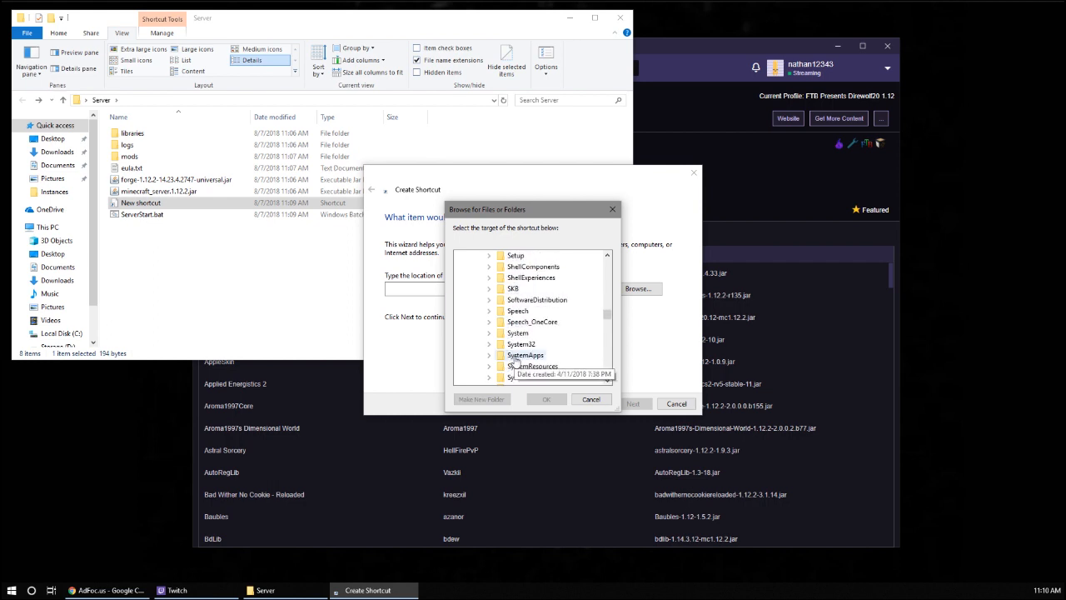
pyautogui.click(490, 344)
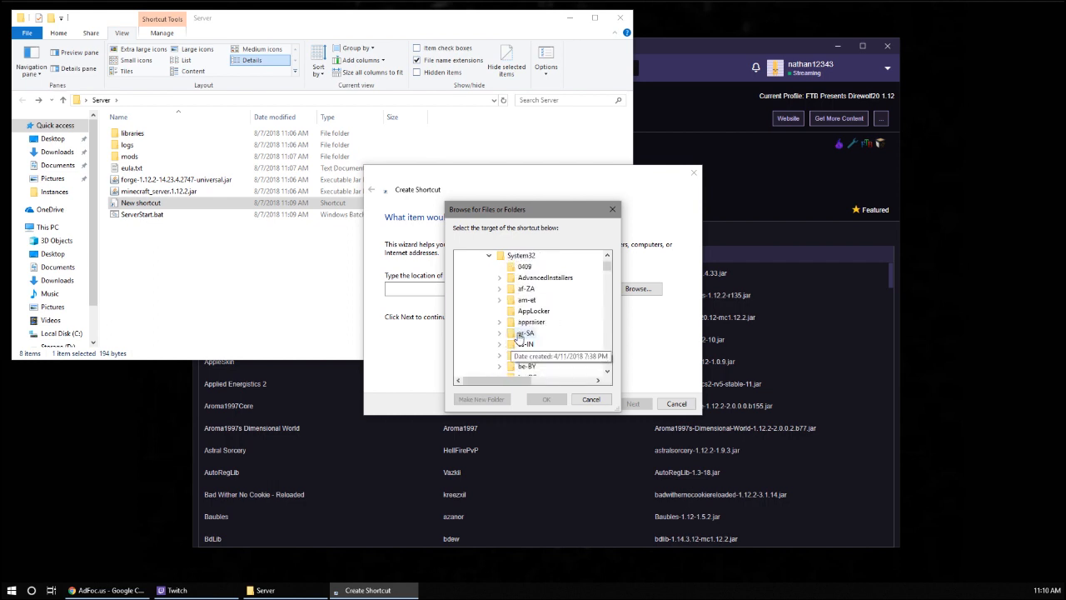
pyautogui.doubleClick(518, 333)
pyautogui.press('c')
pyautogui.click(499, 256)
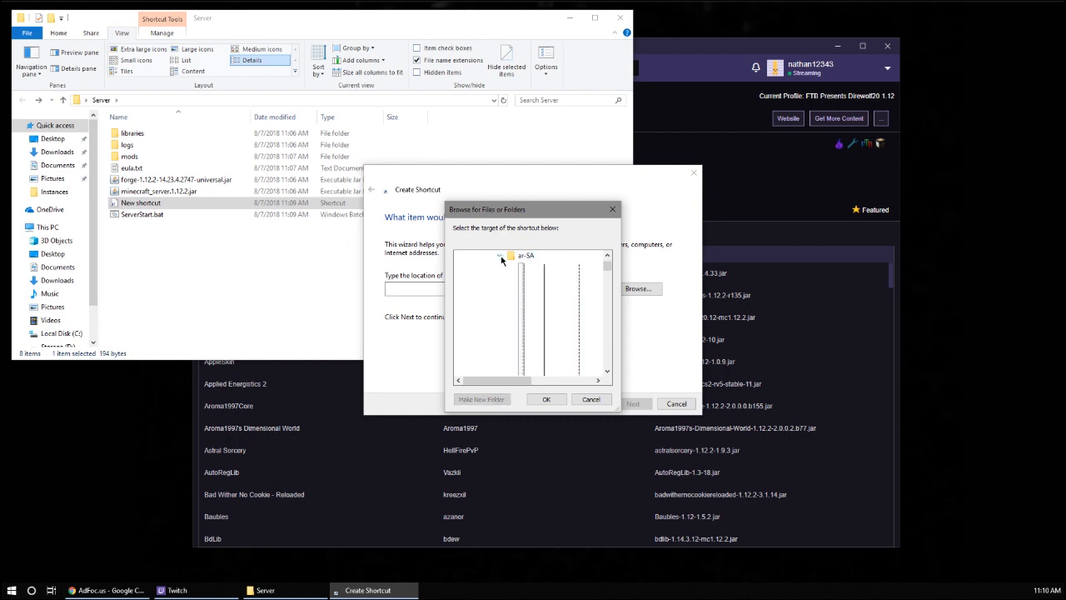
# Find cmd.exe in the System32 folder and choose it as the shortcut's target
pyautogui.press('c')
pyautogui.press('c')
pyautogui.press('c')
pyautogui.press('c')
pyautogui.press('c')
pyautogui.press('c')
pyautogui.press('c')
pyautogui.press('c')
pyautogui.press('c')
pyautogui.press('c')
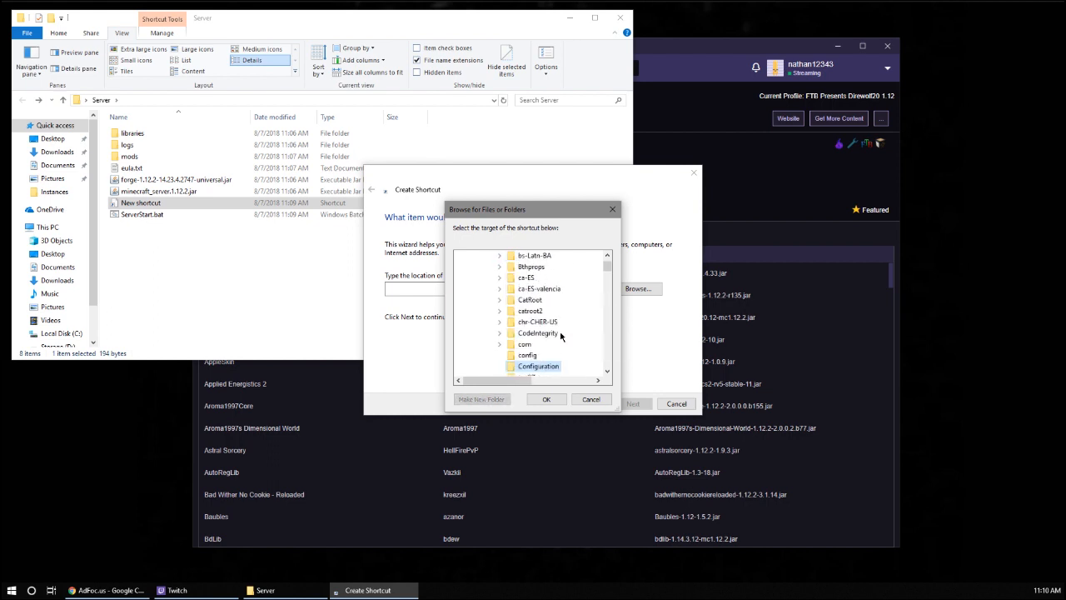
pyautogui.press('c')
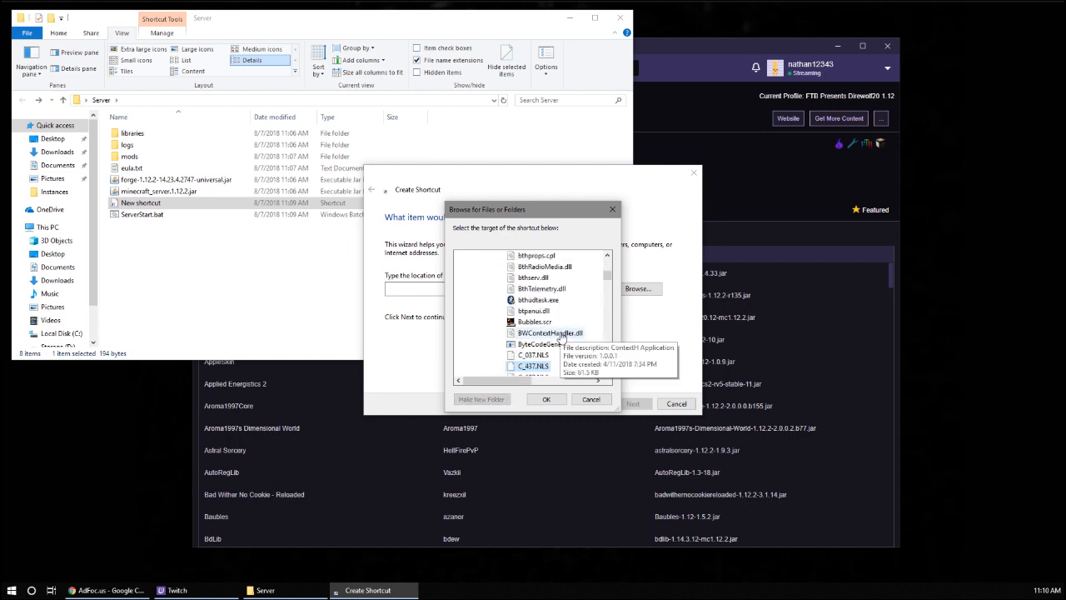
pyautogui.press('c')
pyautogui.press('c')
pyautogui.press('c')
pyautogui.press('c')
pyautogui.press('c')
pyautogui.moveTo(606, 277); pyautogui.dragTo(610, 288)
pyautogui.scroll(10, 611, 285)
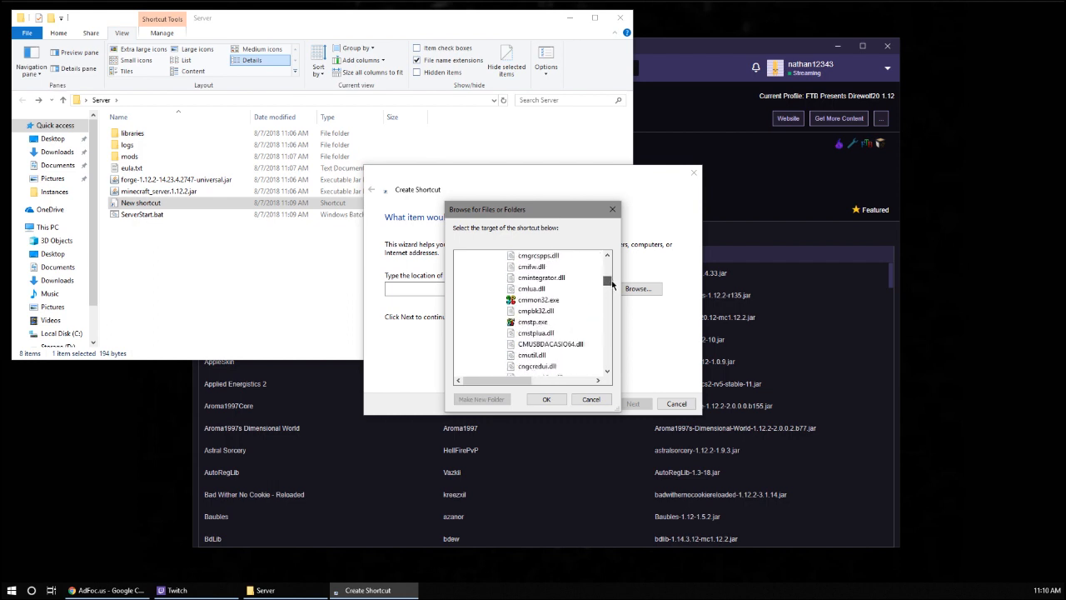
pyautogui.moveTo(611, 281); pyautogui.dragTo(613, 281)
pyautogui.scroll(3, 561, 319)
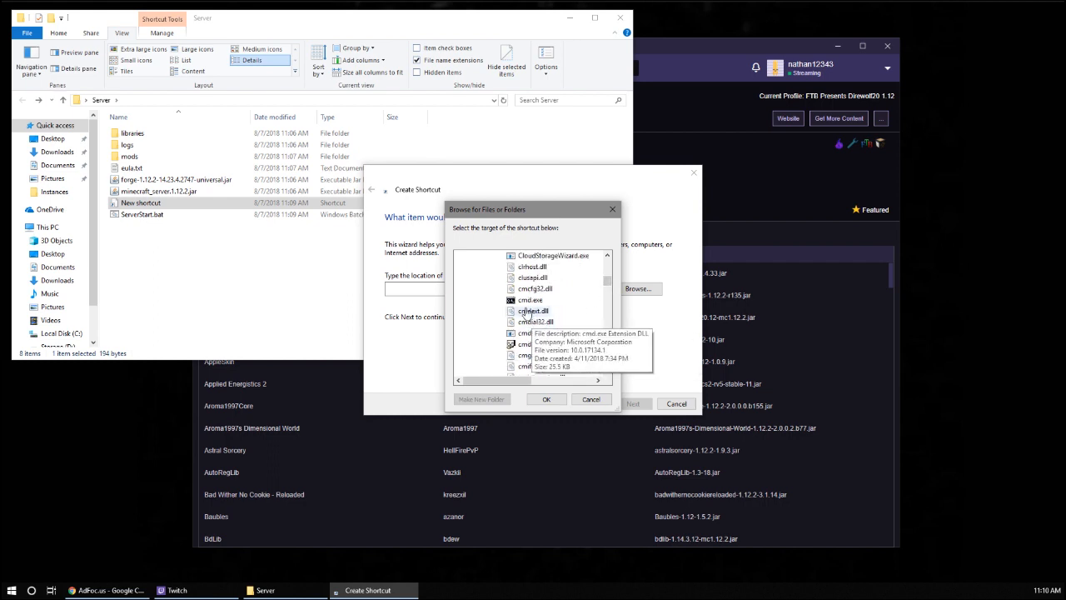
pyautogui.click(529, 301)
pyautogui.click(546, 399)
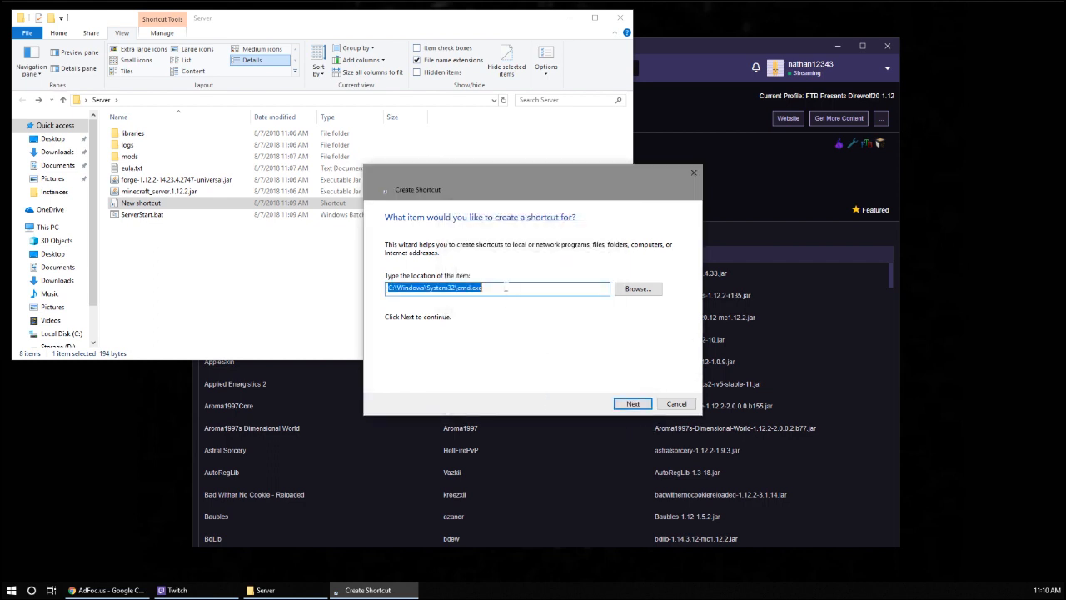
# Finish creating the shortcut under the name cmd.exe, then test it once and close the command prompt window
pyautogui.click(632, 405)
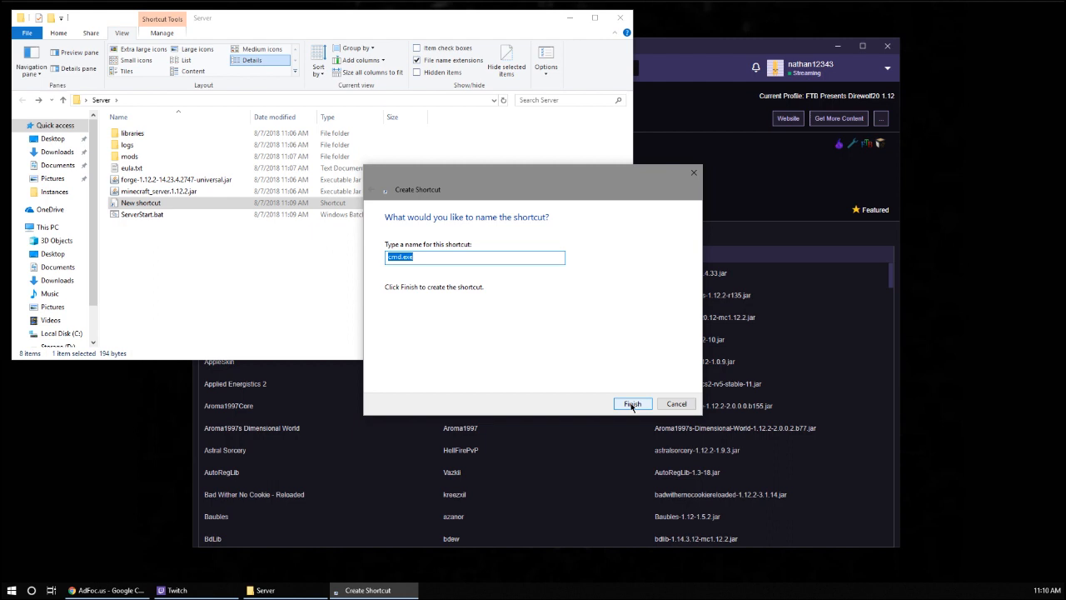
pyautogui.click(632, 405)
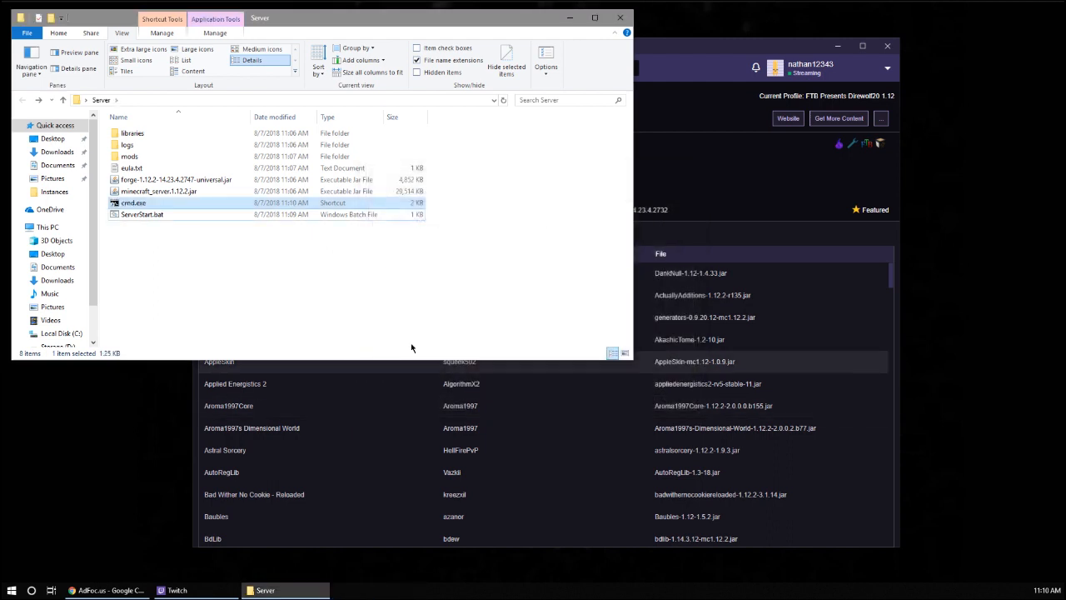
pyautogui.doubleClick(126, 204)
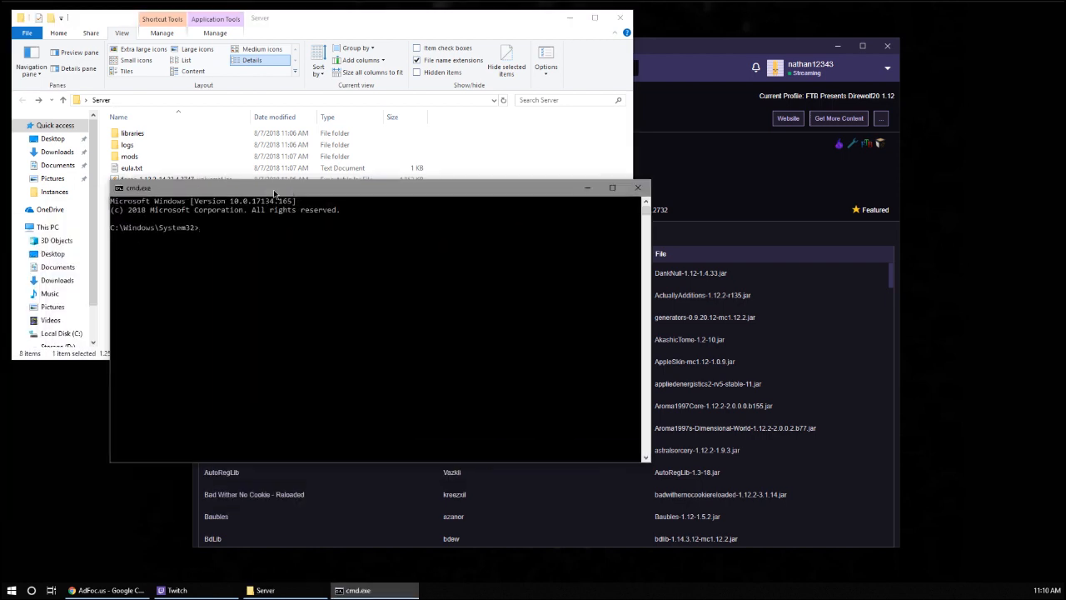
pyautogui.click(638, 187)
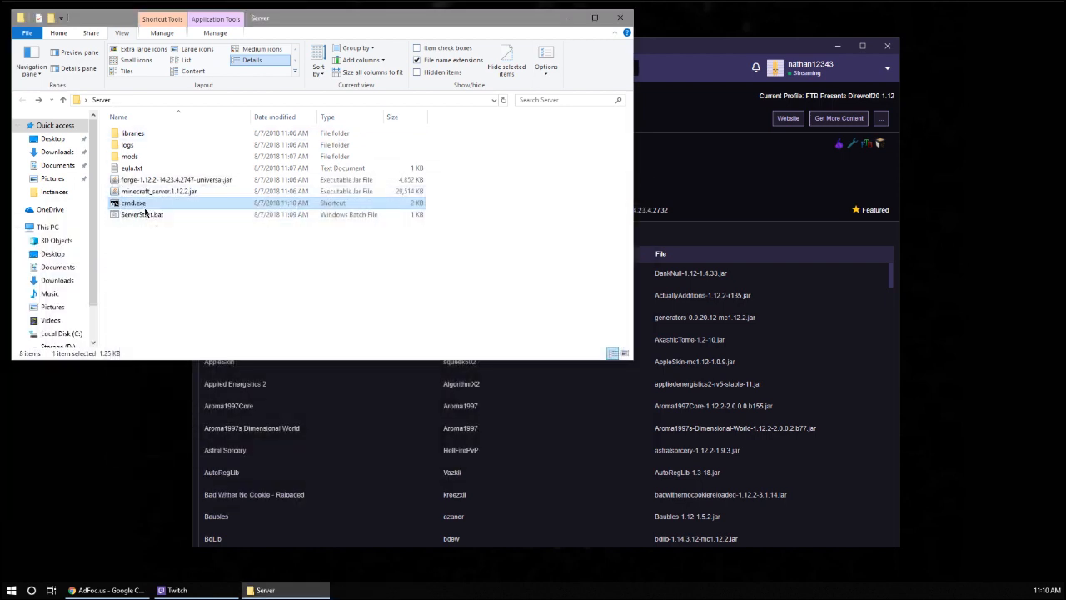
# Open the properties of the cmd.exe shortcut and append \k to its target
pyautogui.rightClick(143, 205)
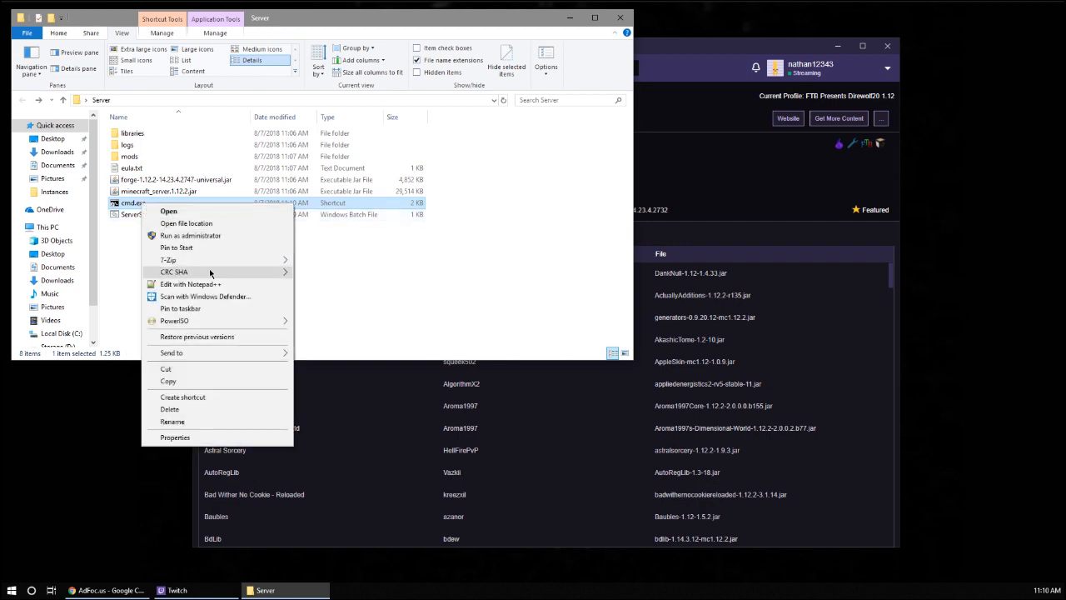
pyautogui.click(189, 437)
pyautogui.click(308, 314)
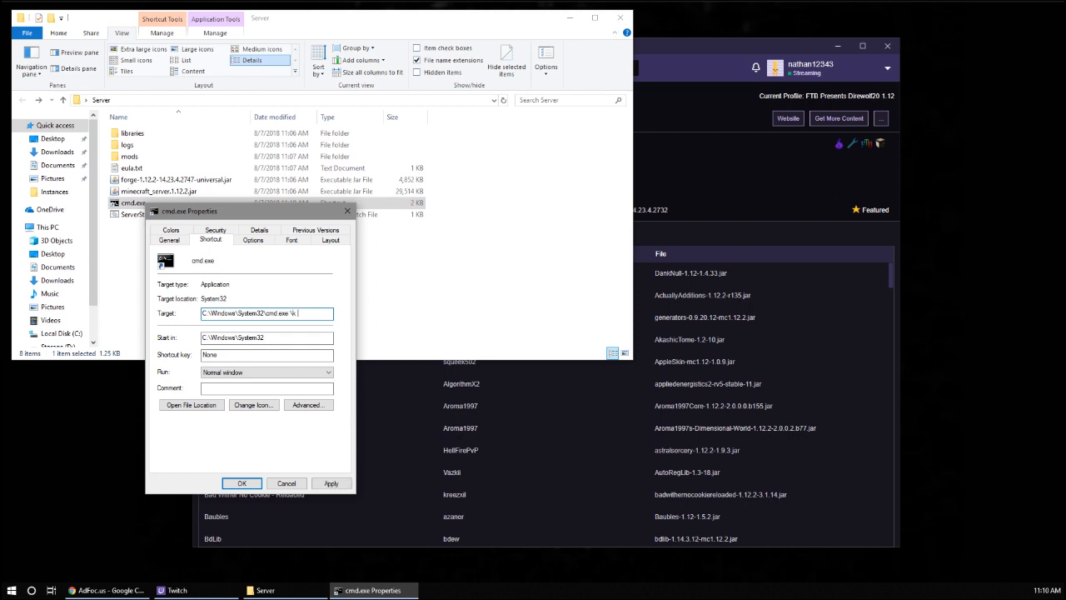
pyautogui.write('\\k')
# Copy the Server folder's full path and paste it after \k in the shortcut's target
pyautogui.click(453, 242)
pyautogui.click(210, 100)
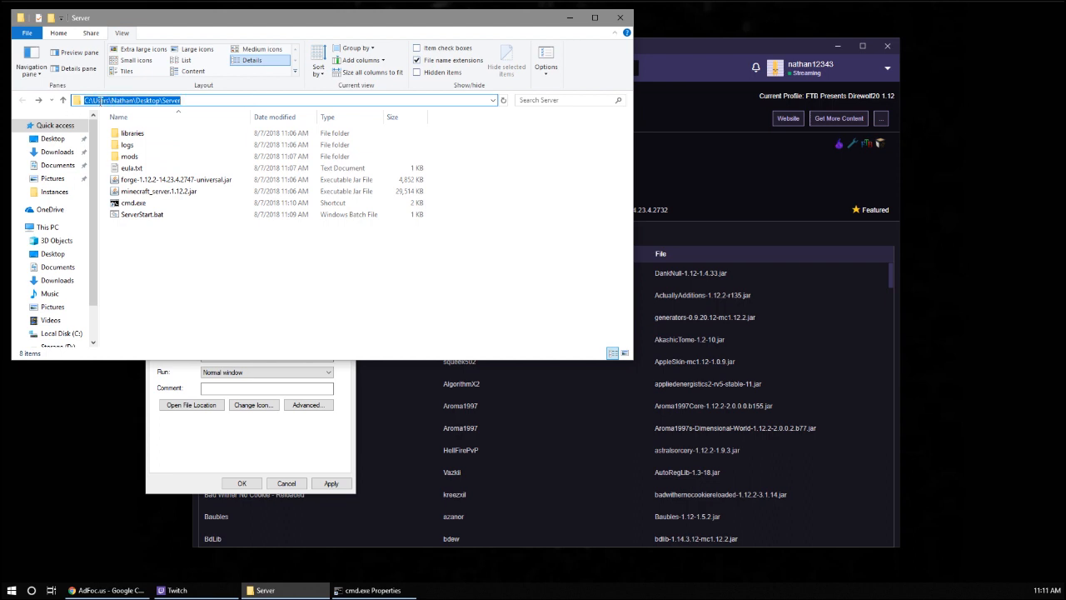
pyautogui.rightClick(108, 100)
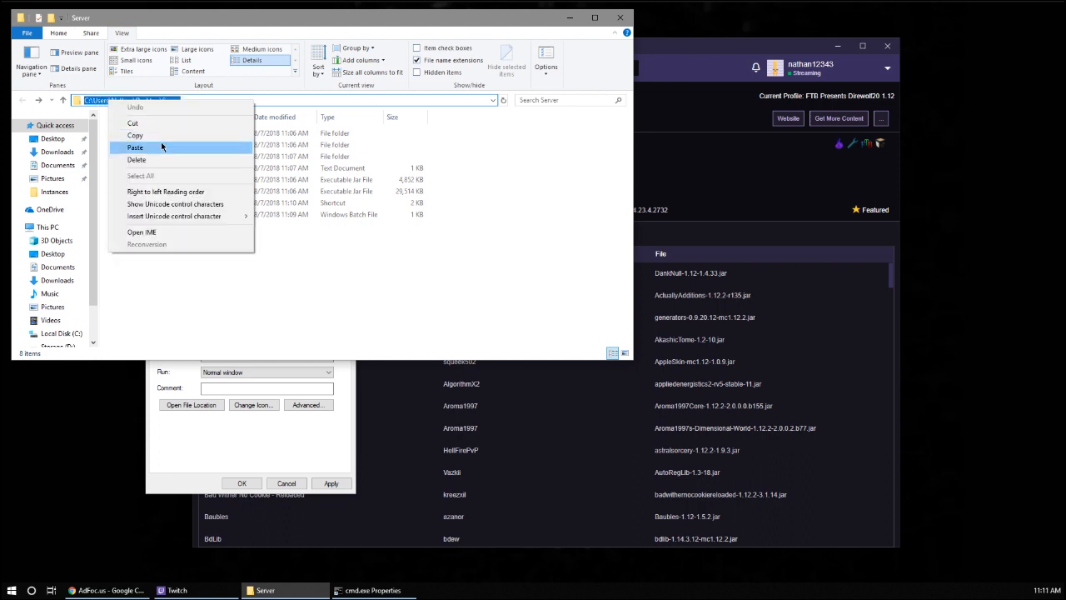
pyautogui.click(134, 136)
pyautogui.click(240, 448)
pyautogui.hotkey('ctrl', 'v')
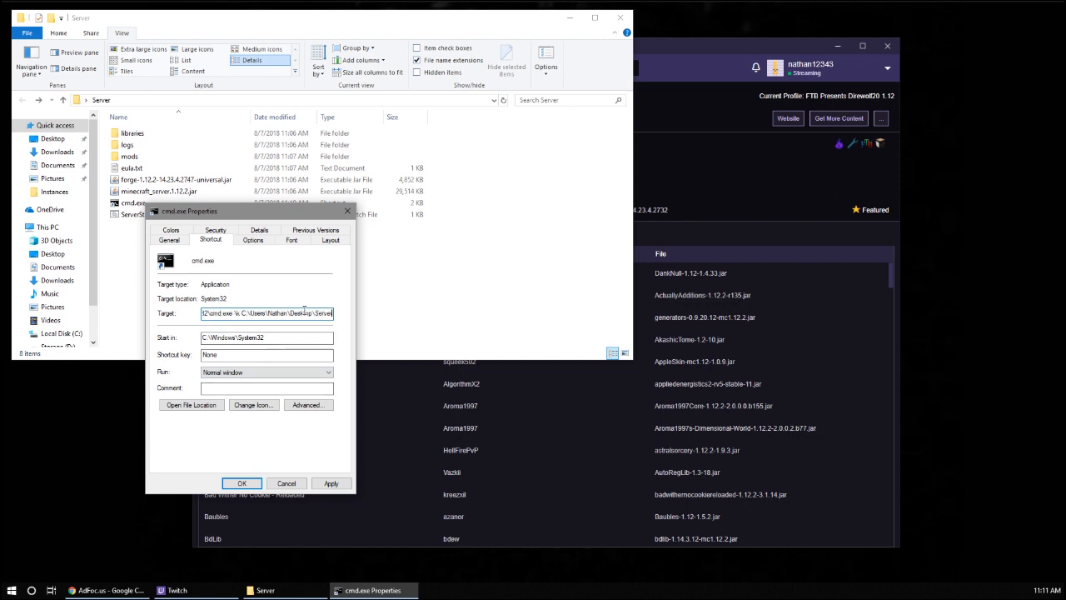
# Complete the shortcut's target with \ServerStart.bat, then apply the change and close the properties
pyautogui.write('\\ServerS')
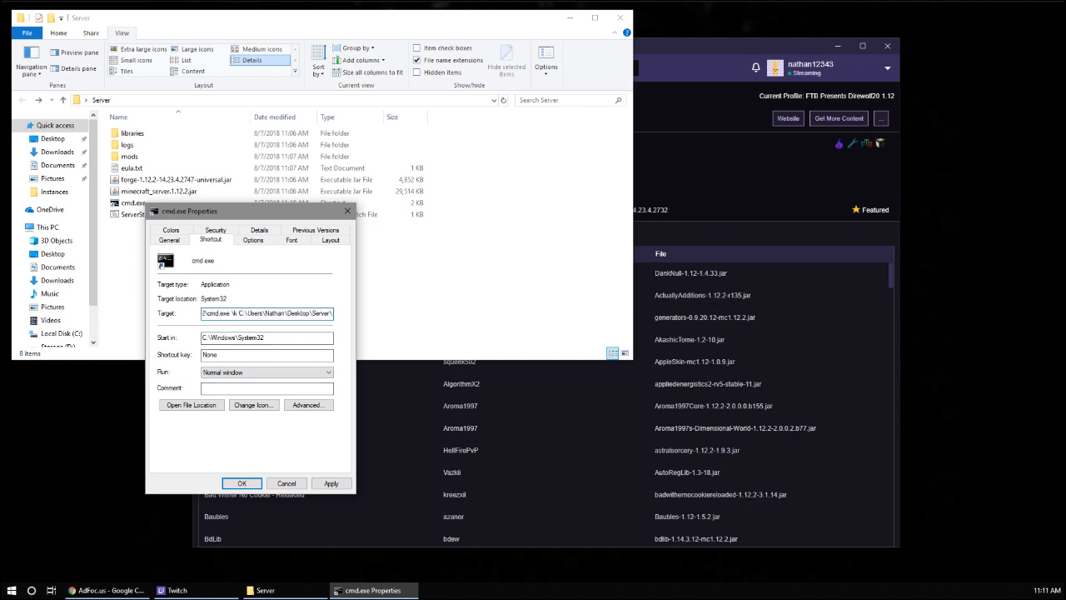
pyautogui.write('t')
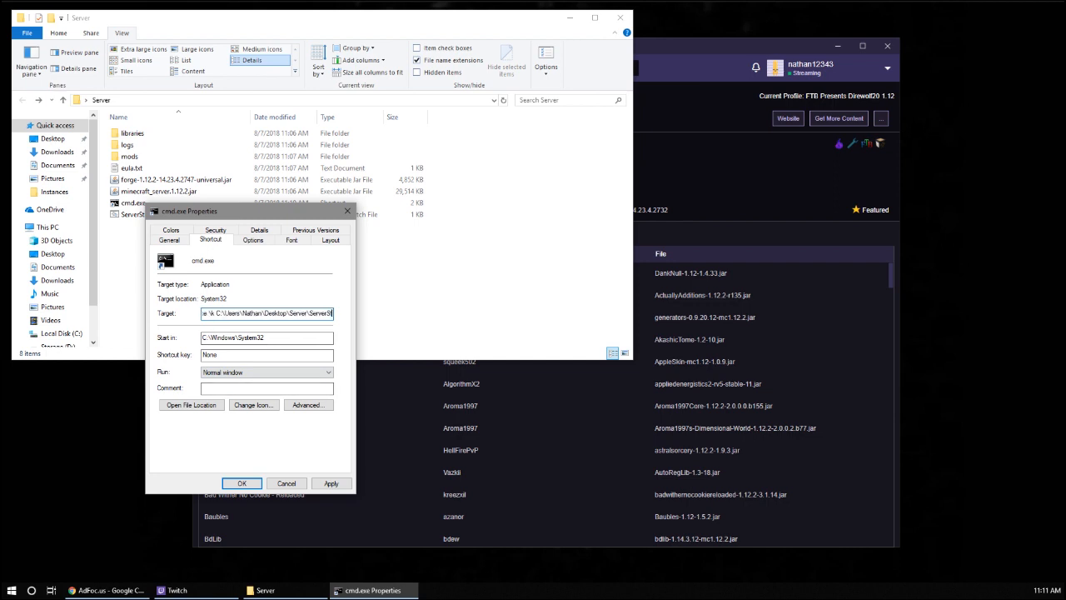
pyautogui.write('art.')
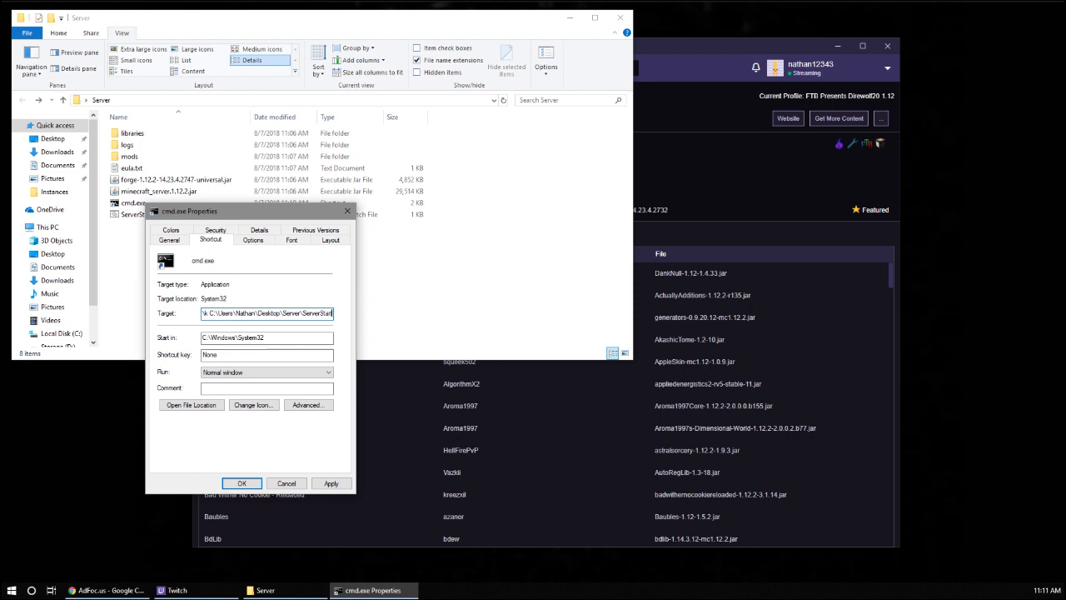
pyautogui.write('bat')
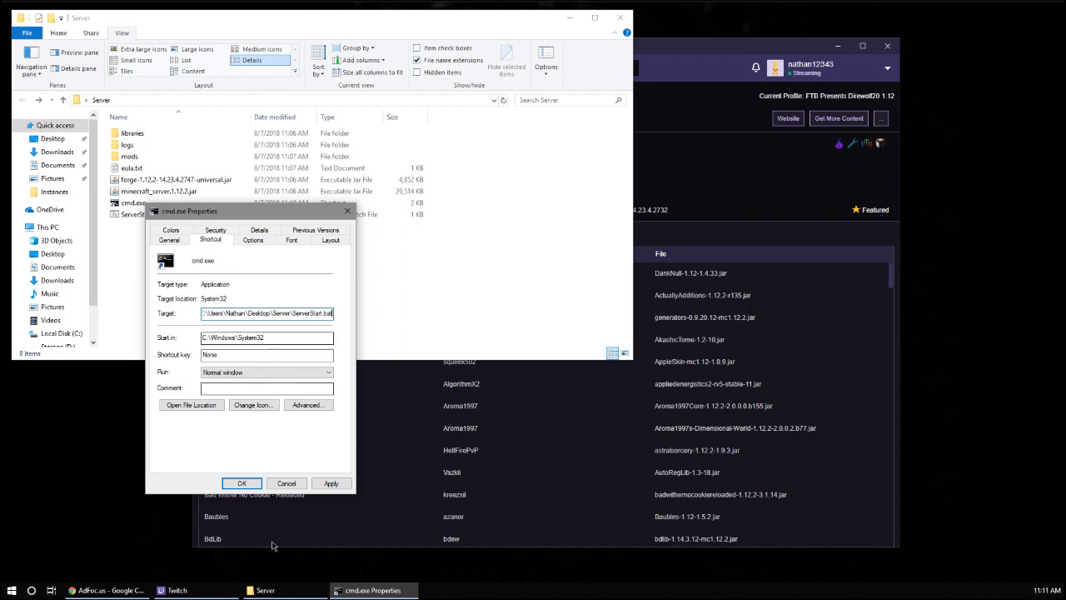
pyautogui.click(329, 483)
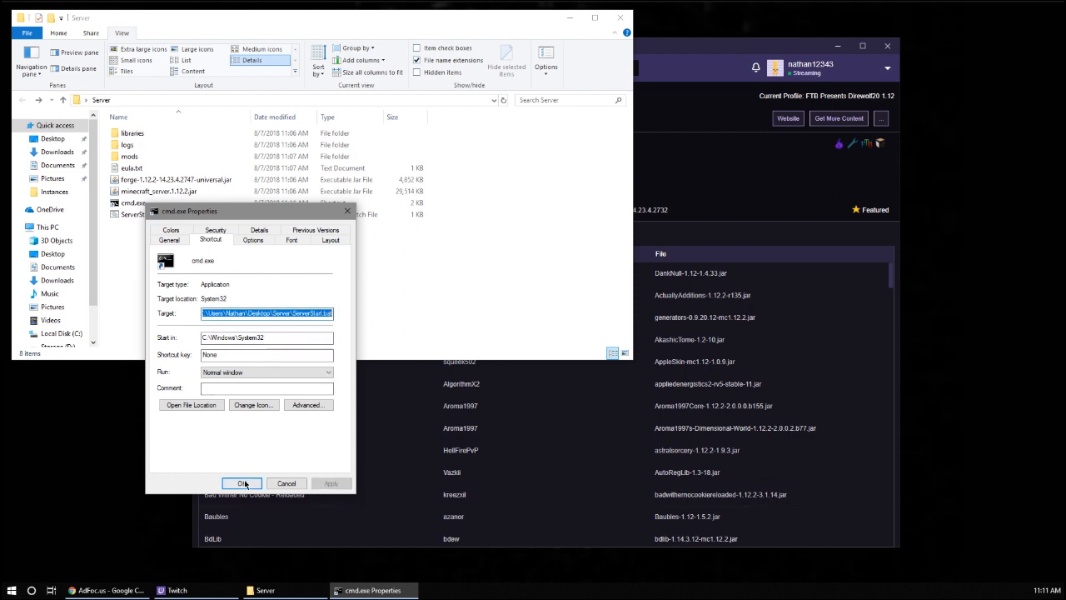
pyautogui.click(241, 483)
# Edit ServerStart.bat to add a first line with cd and the Server folder's path, then save the file
pyautogui.rightClick(141, 218)
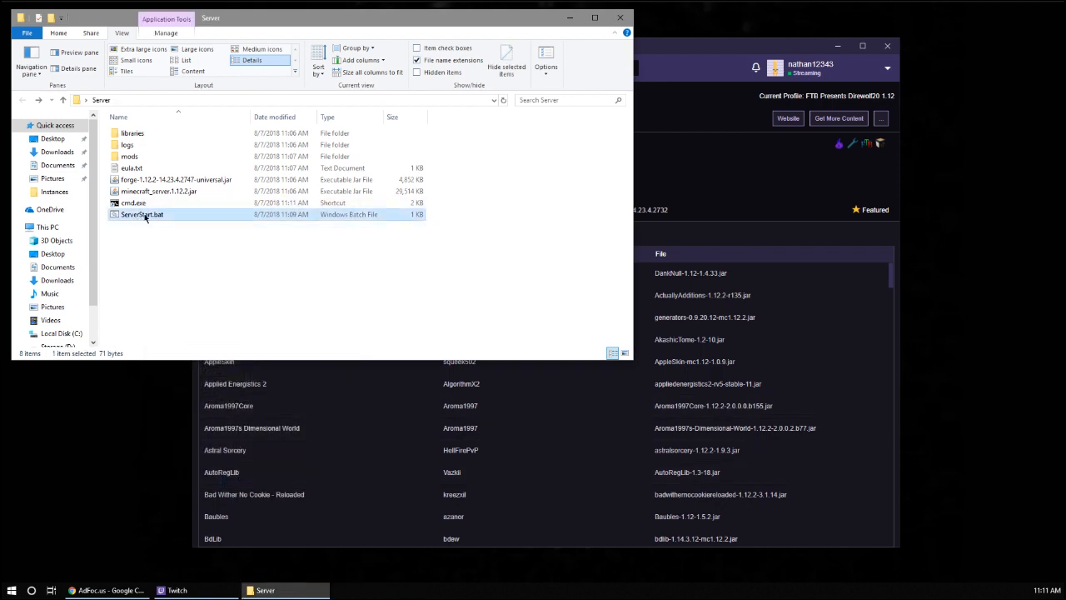
pyautogui.click(166, 237)
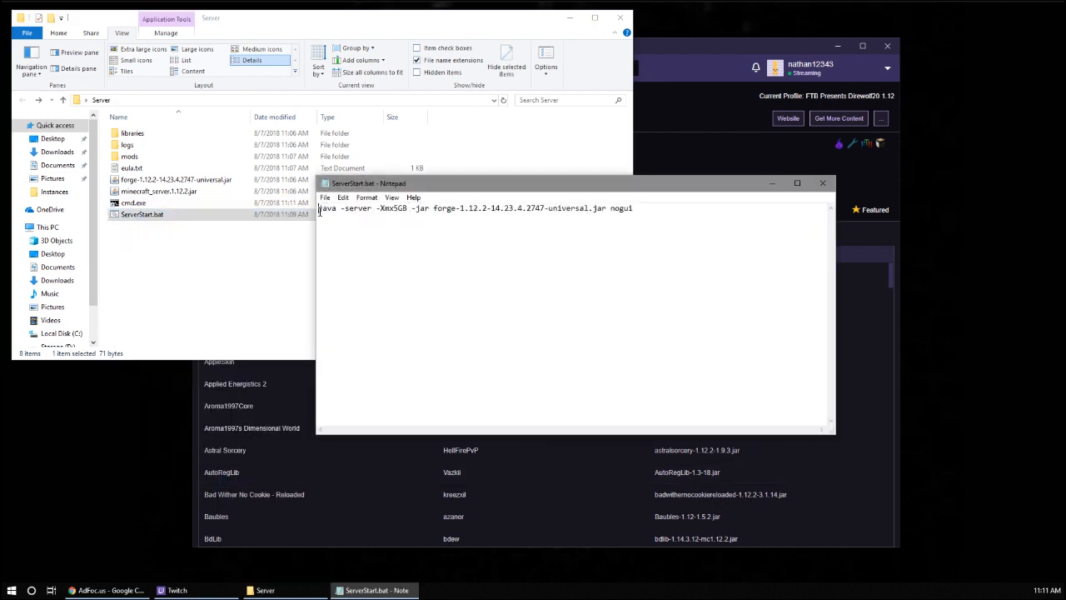
pyautogui.press('Return')
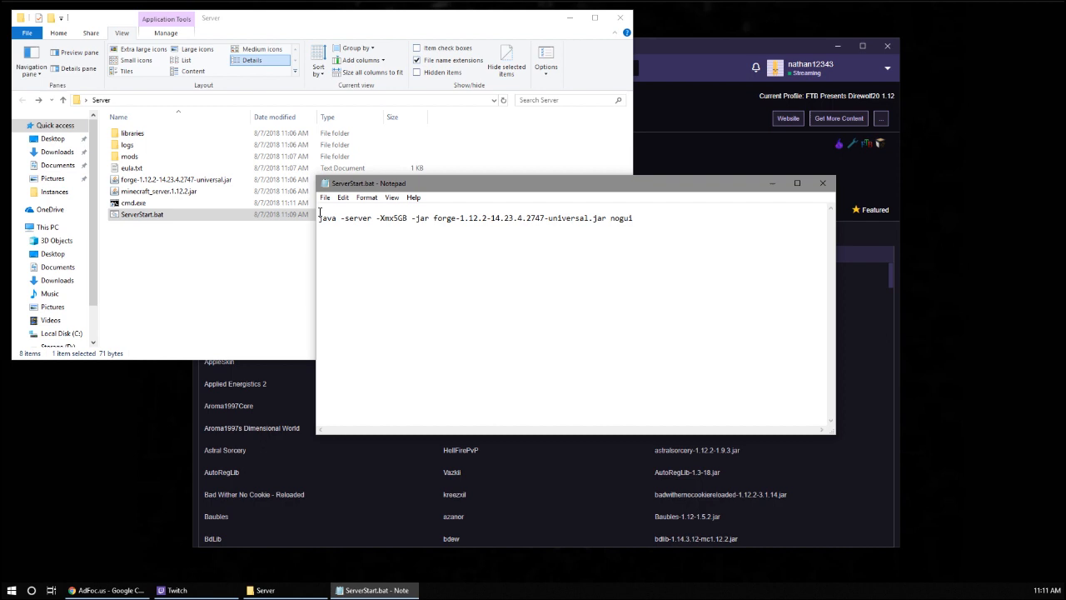
pyautogui.write('cd')
pyautogui.hotkey('ctrl', 'v')
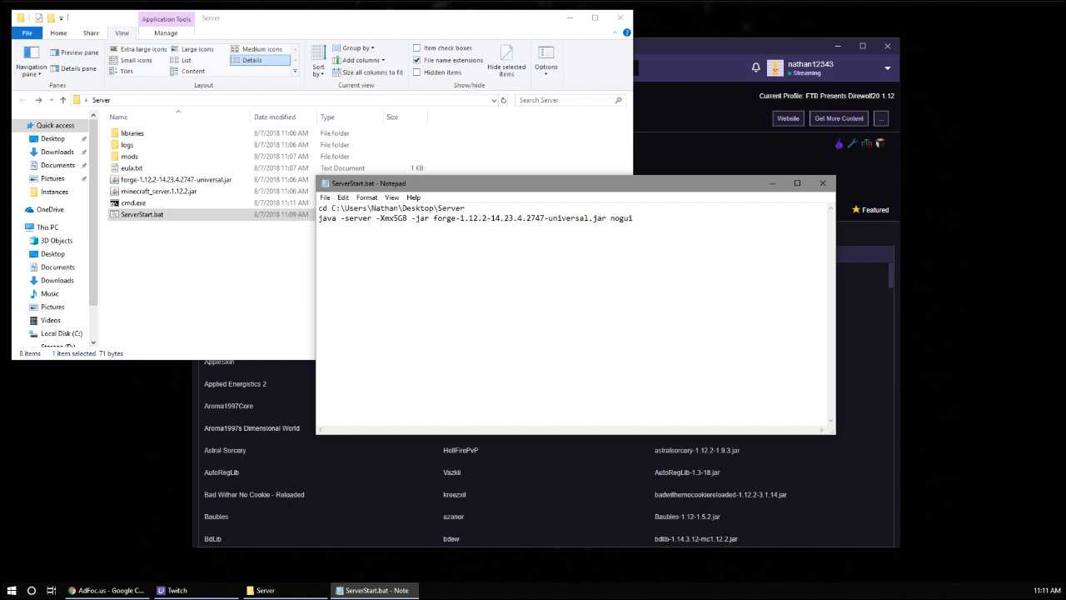
pyautogui.hotkey('ctrl', 's')
# Run the cmd.exe shortcut to test it, then close the command prompt window
pyautogui.click(170, 208)
pyautogui.doubleClick(170, 208)
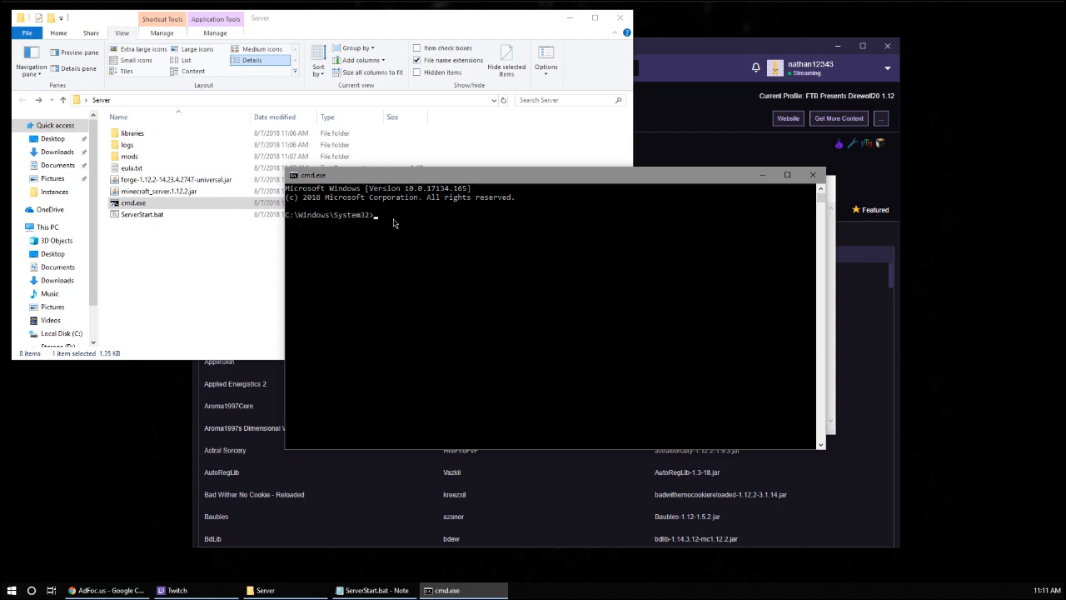
pyautogui.click(812, 180)
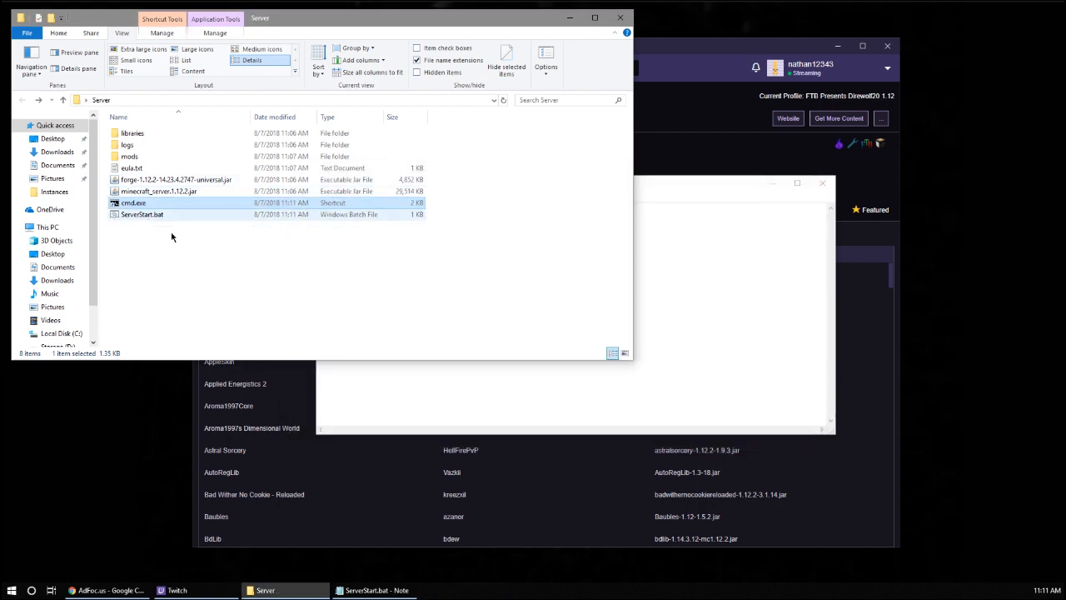
# Check the folder path in the cd line of ServerStart.bat, then close the batch file
pyautogui.click(481, 367)
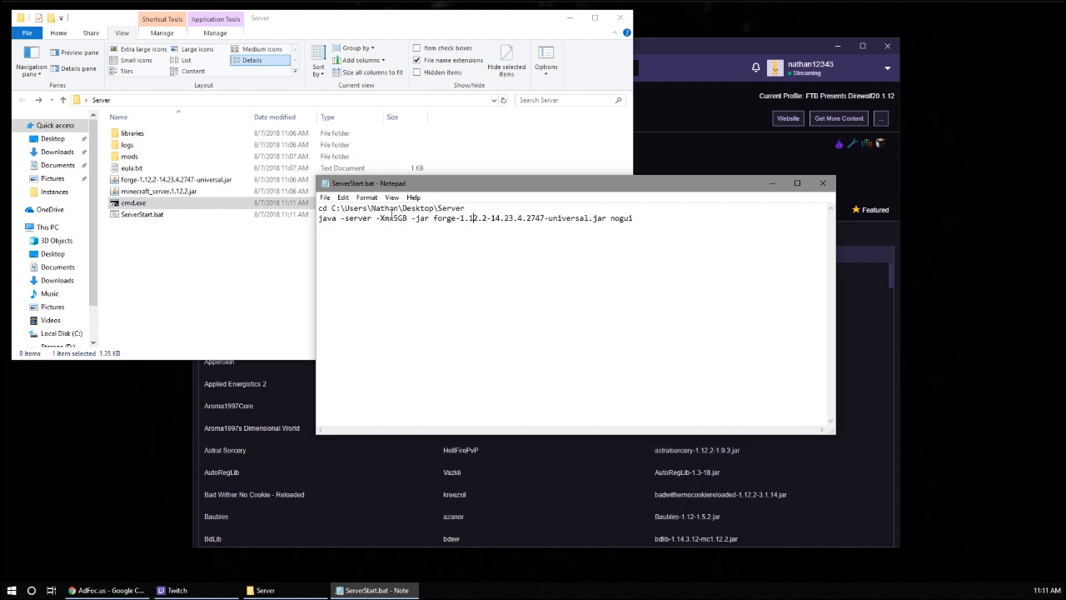
pyautogui.doubleClick(385, 207)
pyautogui.click(400, 208)
pyautogui.click(824, 183)
pyautogui.click(243, 242)
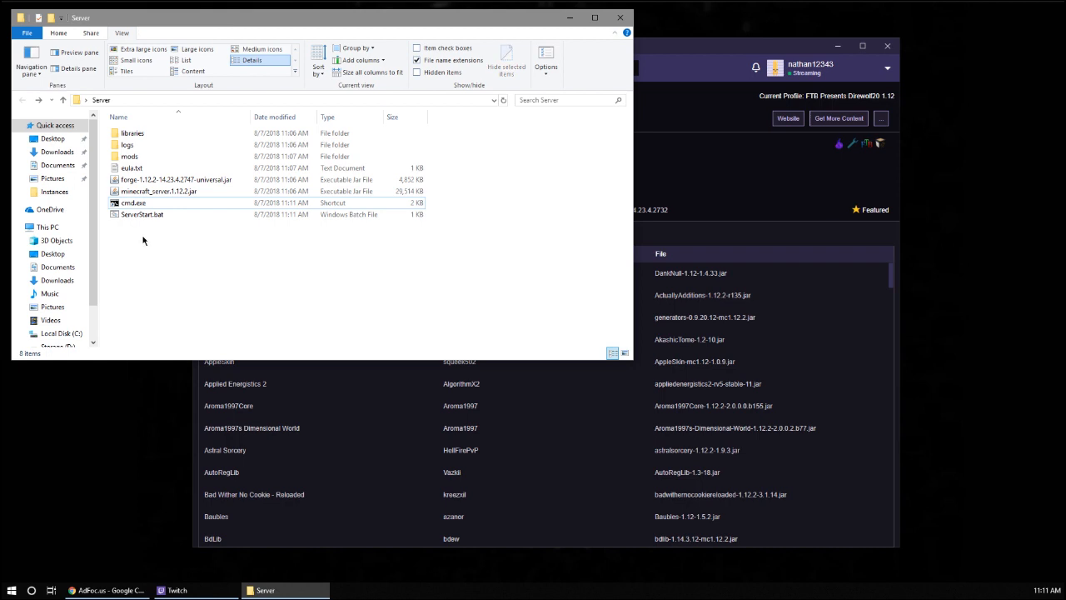
# Reopen the cmd.exe shortcut's properties, enter \k, the Server folder's path and \ServerStart.bat in the target again, and apply
pyautogui.rightClick(133, 203)
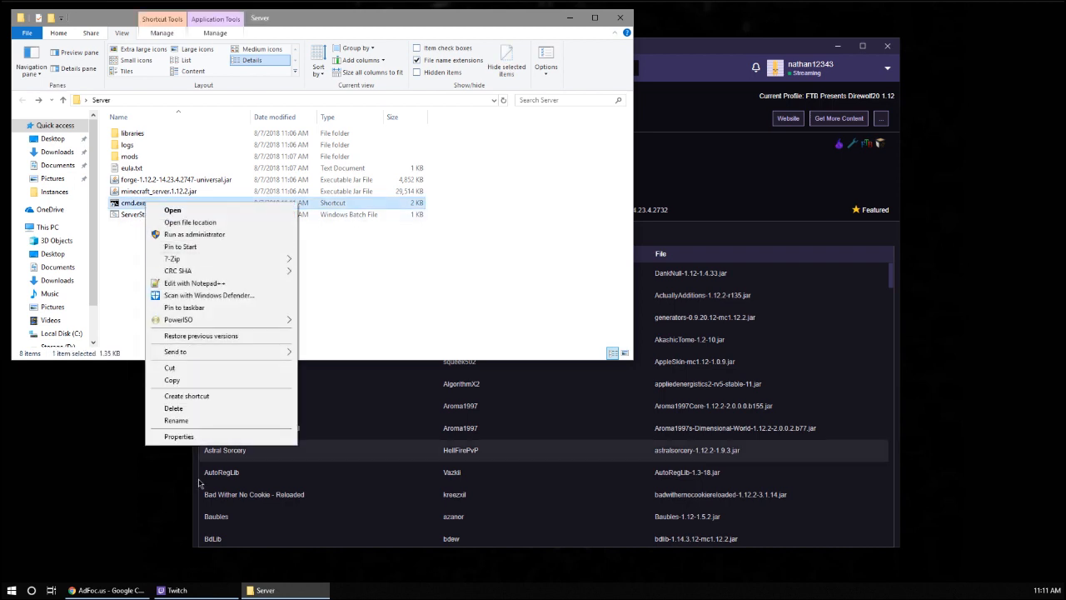
pyautogui.click(171, 436)
pyautogui.click(297, 312)
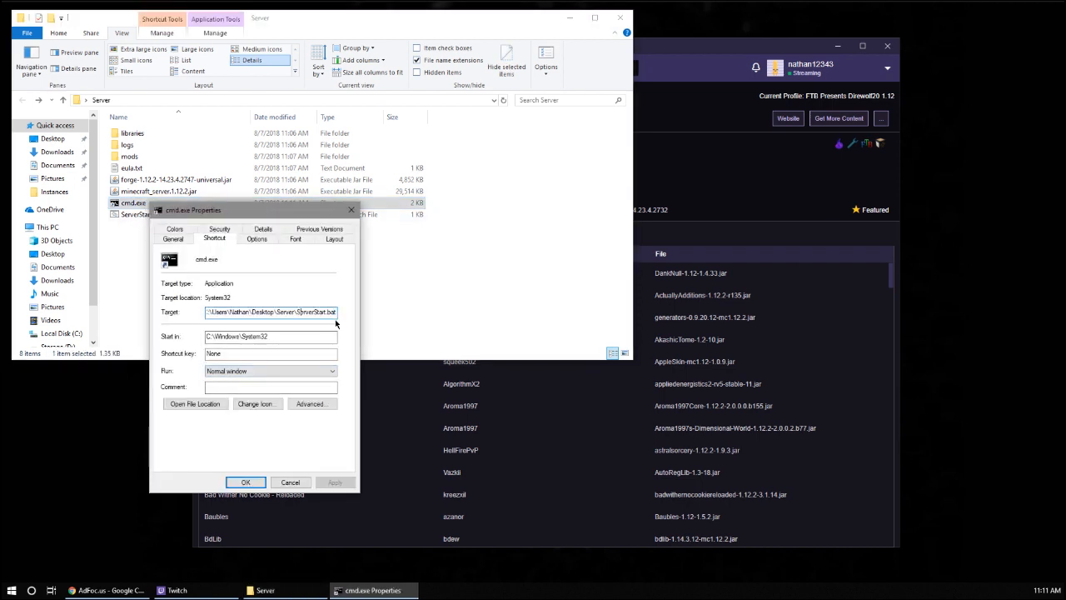
pyautogui.moveTo(334, 313)
pyautogui.mouseDown()
pyautogui.moveTo(356, 308)
pyautogui.moveTo(334, 311)
pyautogui.mouseUp()
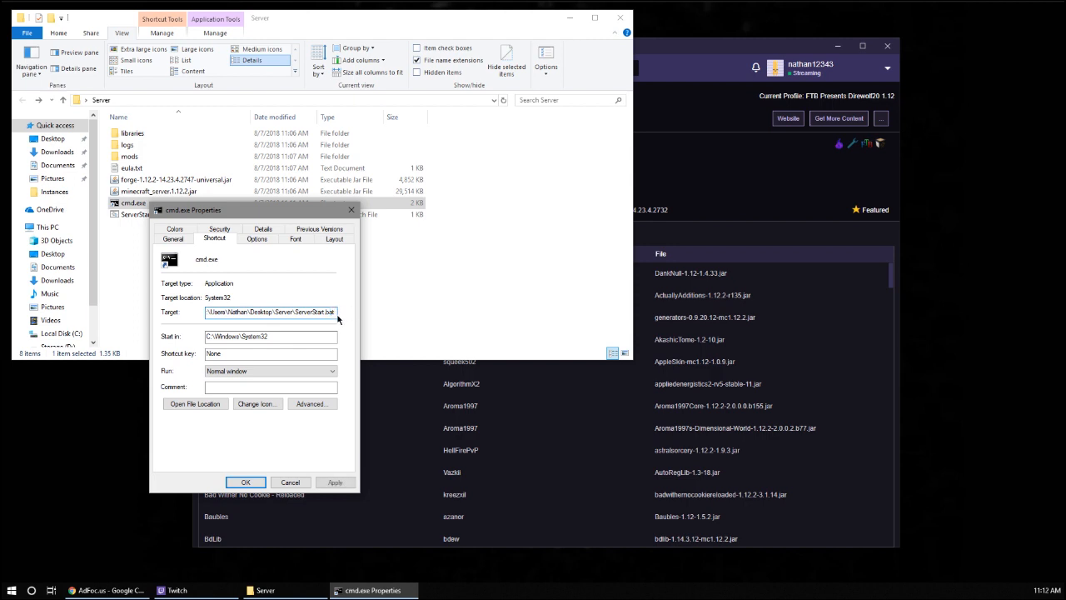
pyautogui.write('\\k')
pyautogui.hotkey('ctrl', 'v')
pyautogui.write('\\ServerStart.bat')
pyautogui.click(335, 482)
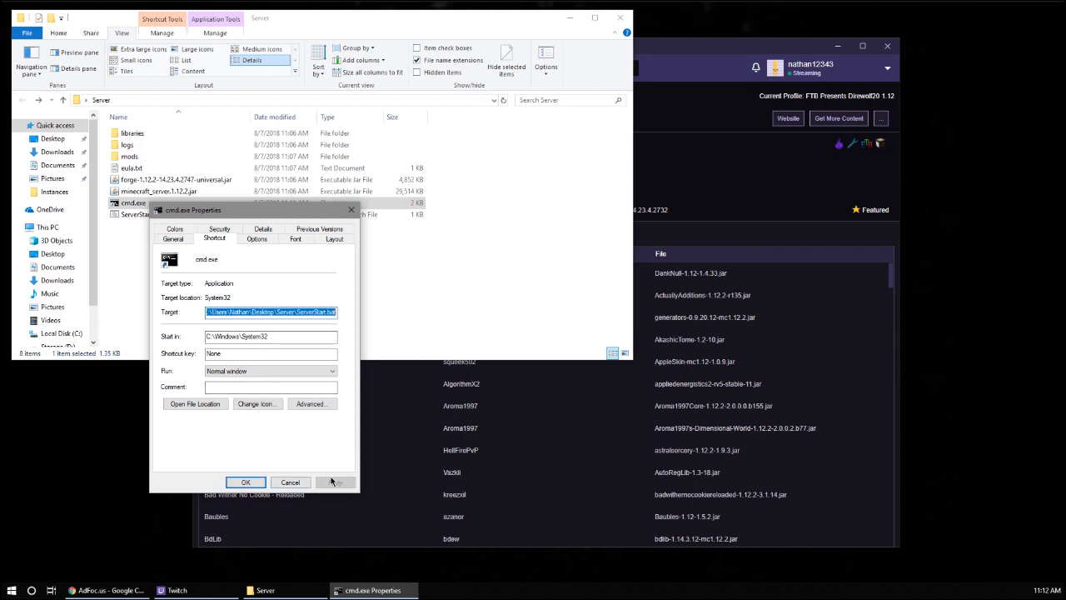
pyautogui.click(257, 311)
pyautogui.hotkey('ctrl', 'a')
pyautogui.press('BackSpace')
pyautogui.hotkey('ctrl', 'z')
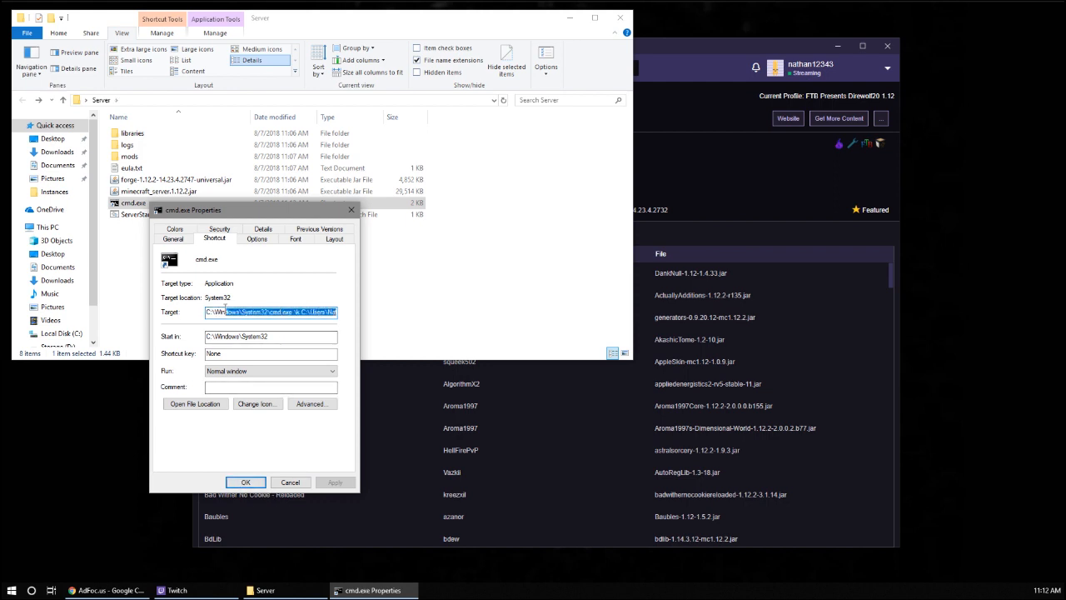
pyautogui.click(263, 311)
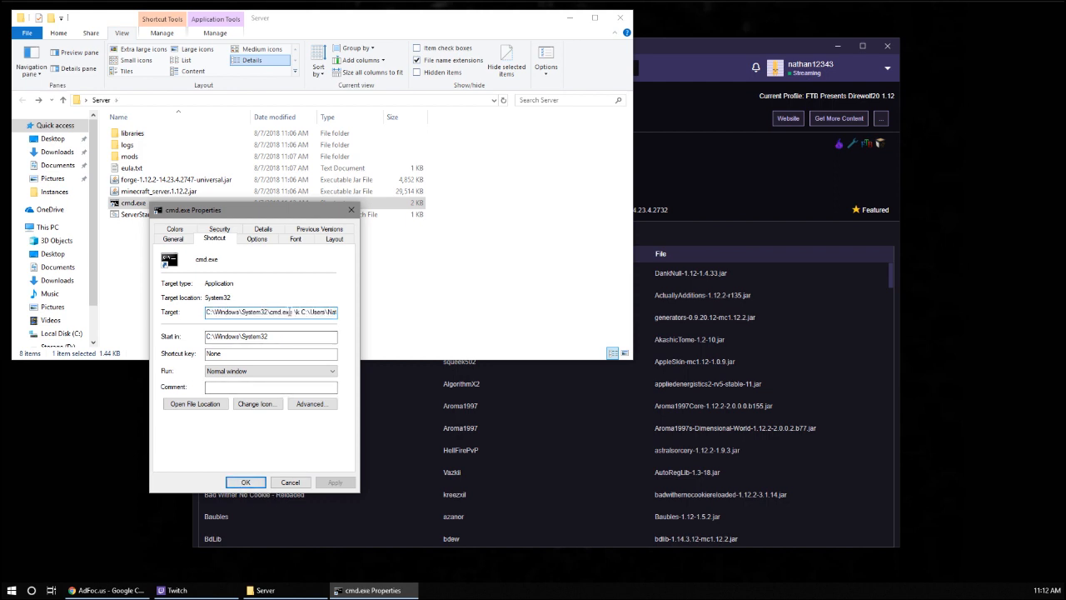
# Close the shortcut's properties and run the edited cmd.exe shortcut
pyautogui.click(246, 482)
pyautogui.doubleClick(137, 204)
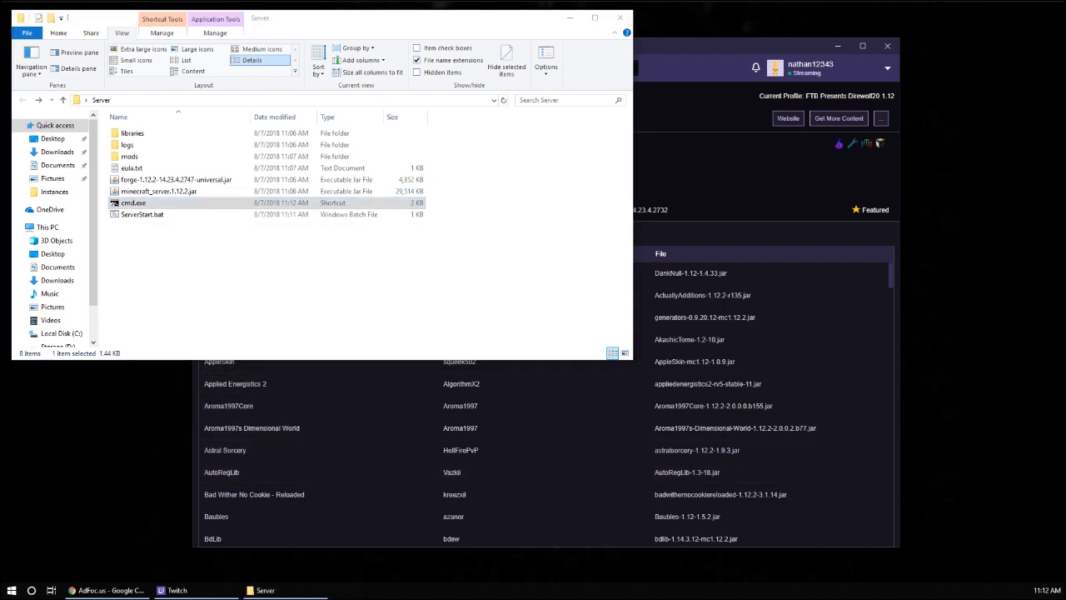
# Open the cmd.exe shortcut's properties and place the text cursor at the switch following cmd.exe in the target
pyautogui.rightClick(187, 200)
pyautogui.click(221, 434)
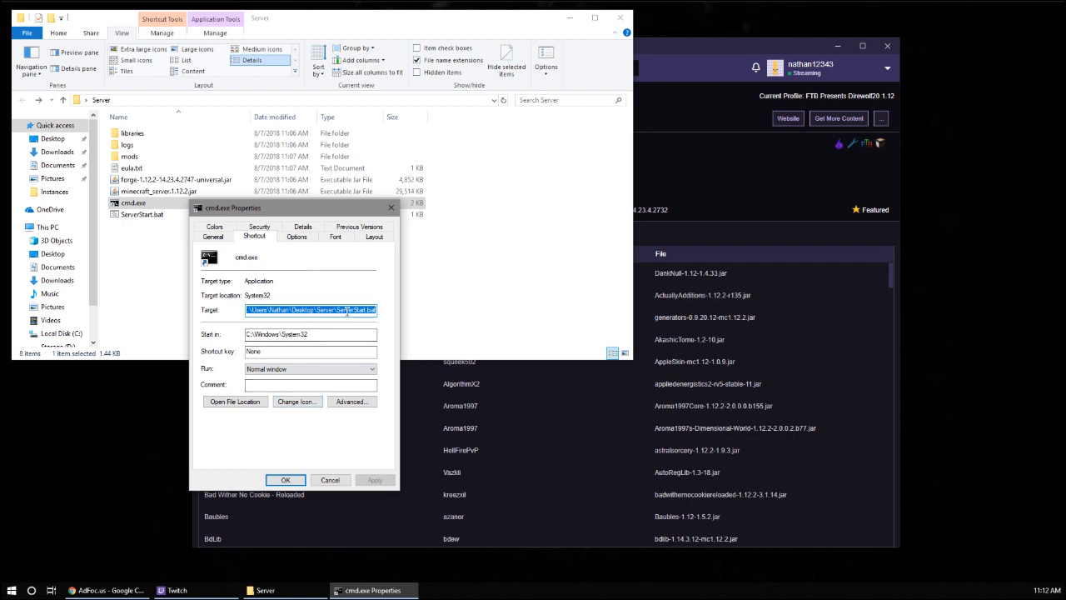
pyautogui.click(284, 311)
pyautogui.moveTo(284, 311)
pyautogui.mouseDown()
pyautogui.moveTo(253, 310)
pyautogui.moveTo(295, 311)
pyautogui.mouseUp()
pyautogui.click(298, 311)
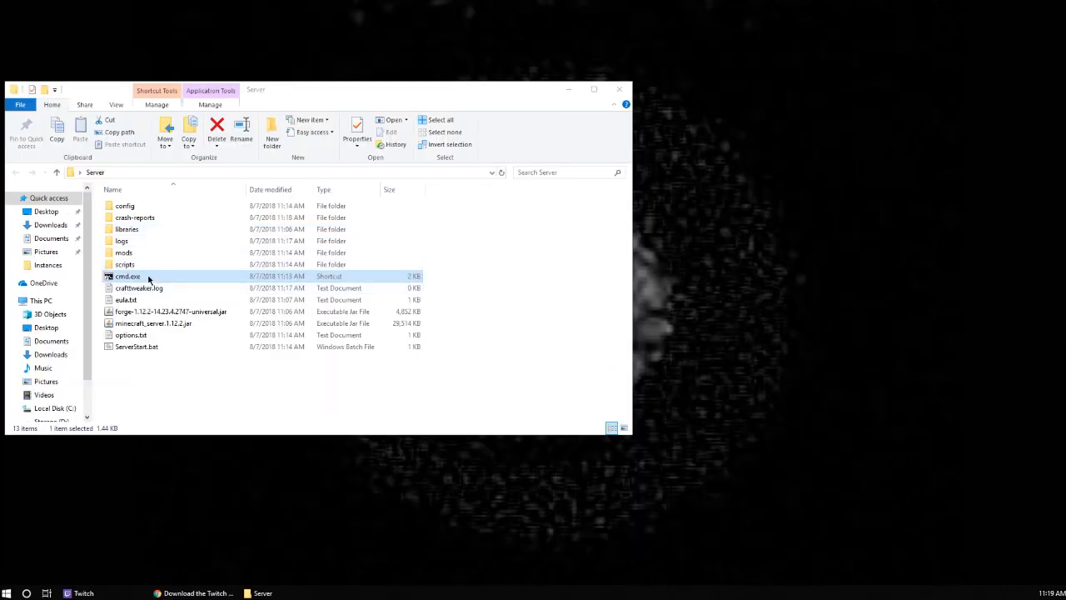
# Check the /k switch in the target of the cmd.exe shortcut's properties, then cancel the dialog
pyautogui.rightClick(148, 279)
pyautogui.click(225, 511)
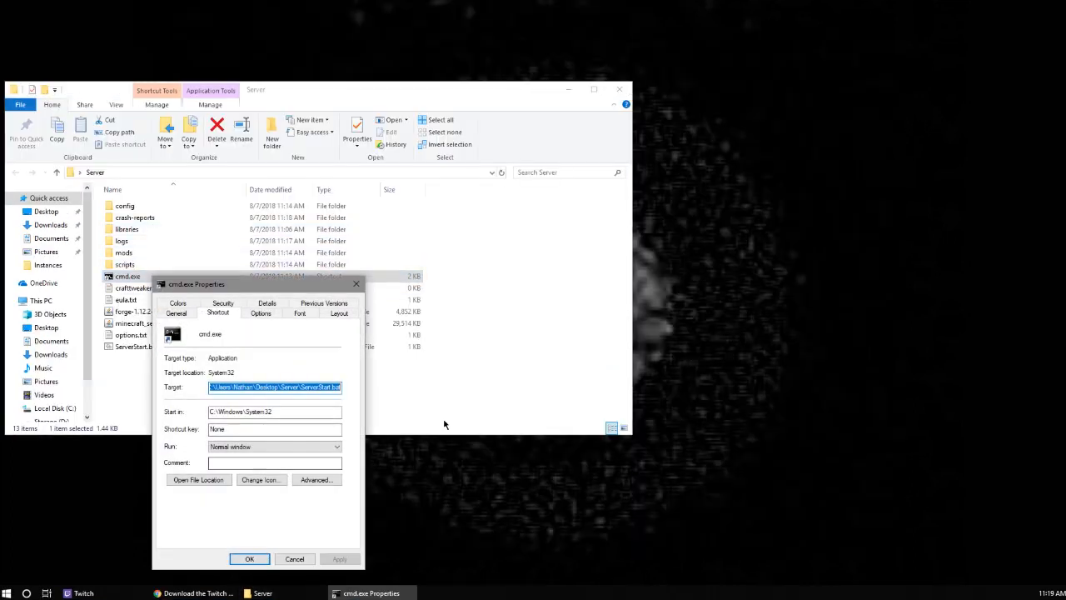
pyautogui.moveTo(338, 387); pyautogui.dragTo(296, 389)
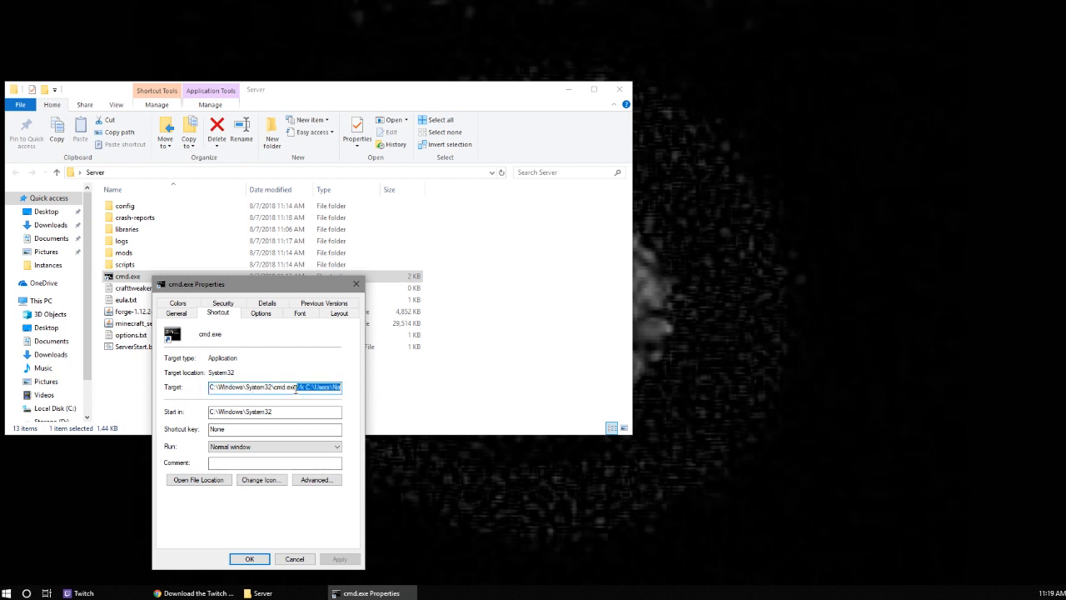
pyautogui.click(297, 389)
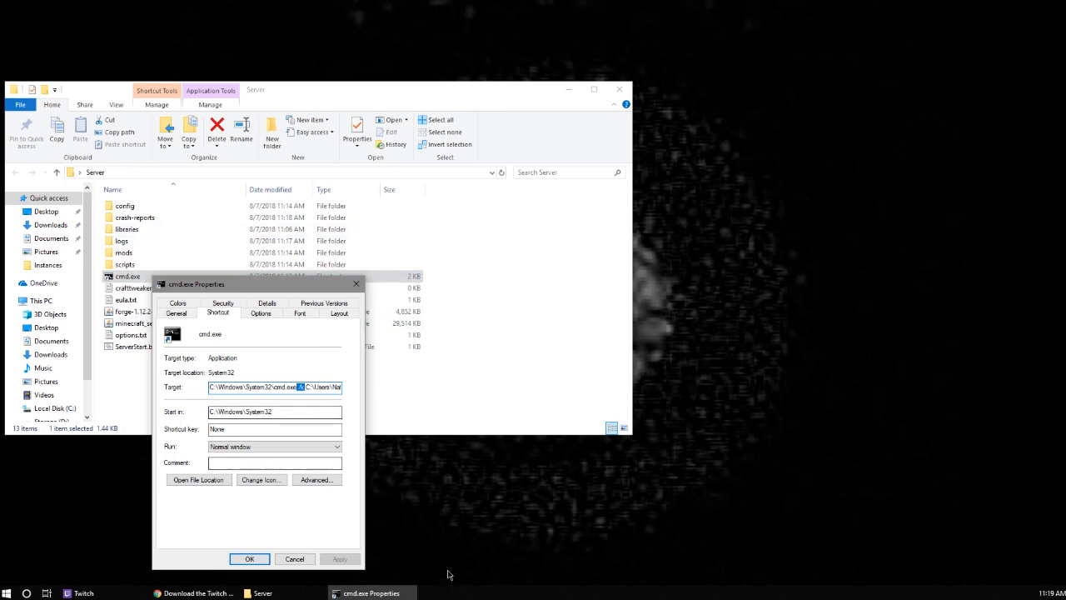
pyautogui.click(294, 559)
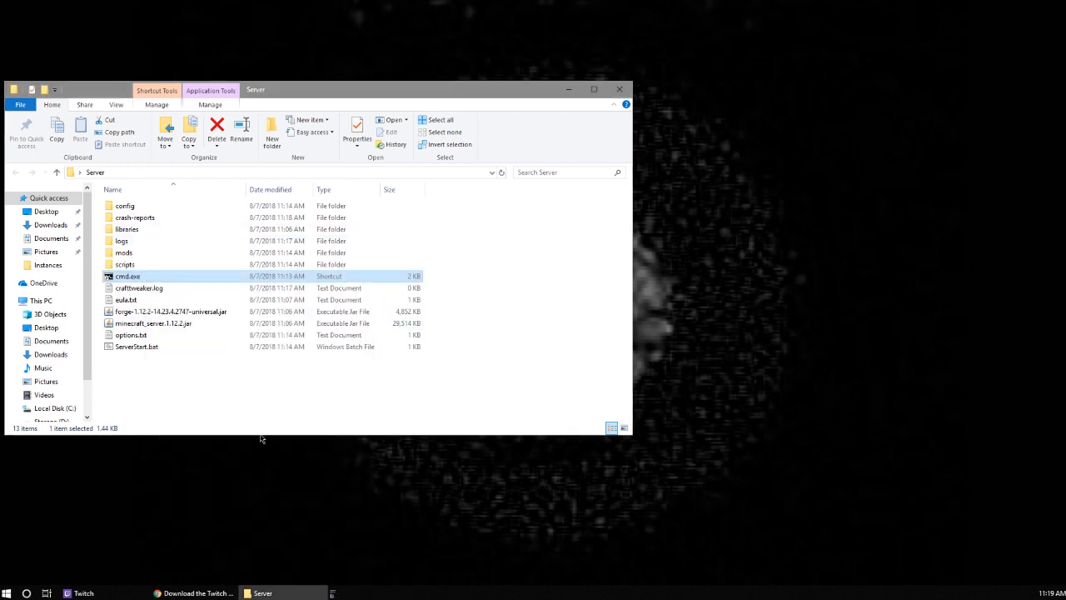
# Open ServerStart.bat for editing, check the memory argument in its java line, and close the file
pyautogui.click(144, 347)
pyautogui.rightClick(144, 346)
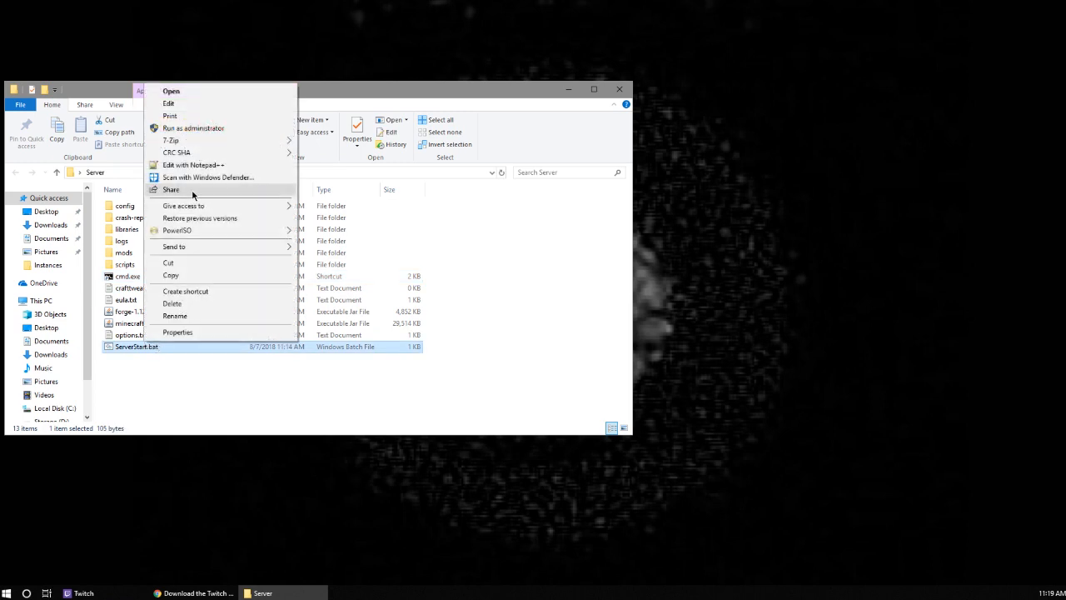
pyautogui.click(172, 104)
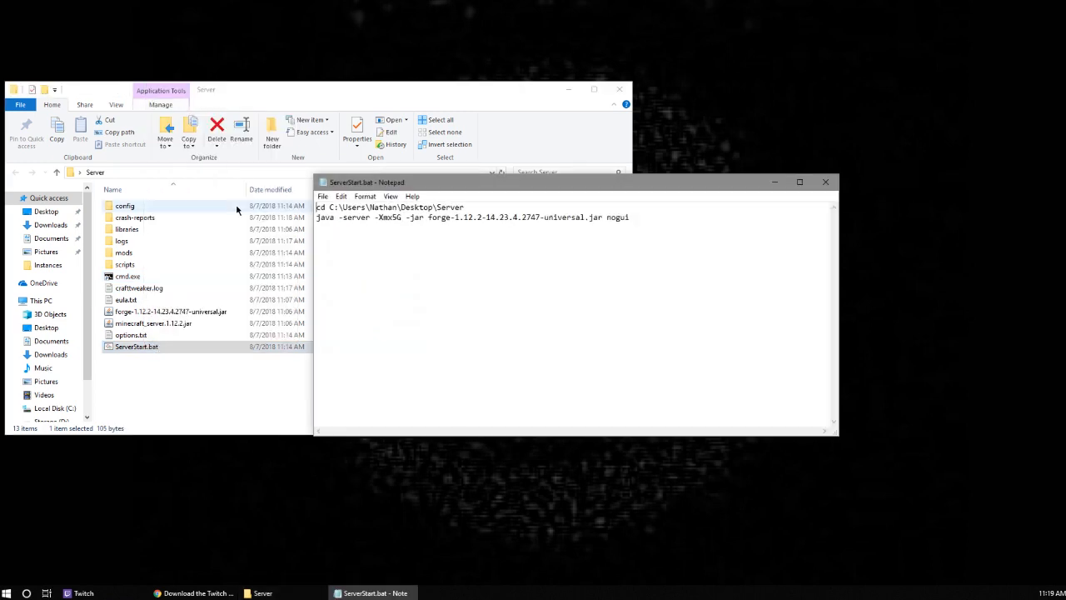
pyautogui.doubleClick(400, 218)
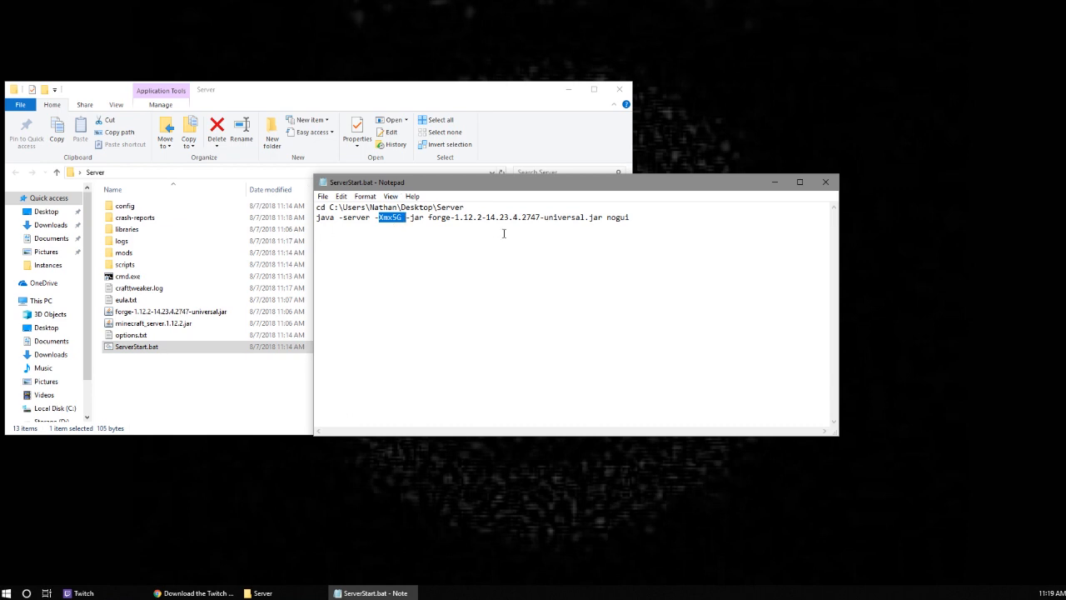
pyautogui.click(825, 182)
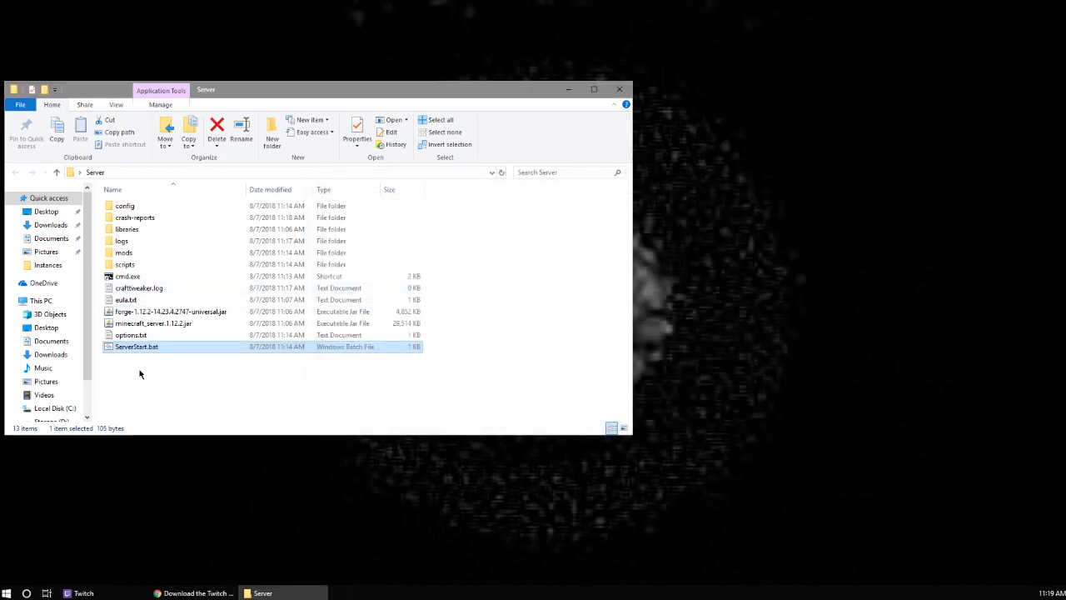
# Run the cmd.exe shortcut to start the server and examine the error trace in its console output
pyautogui.doubleClick(133, 277)
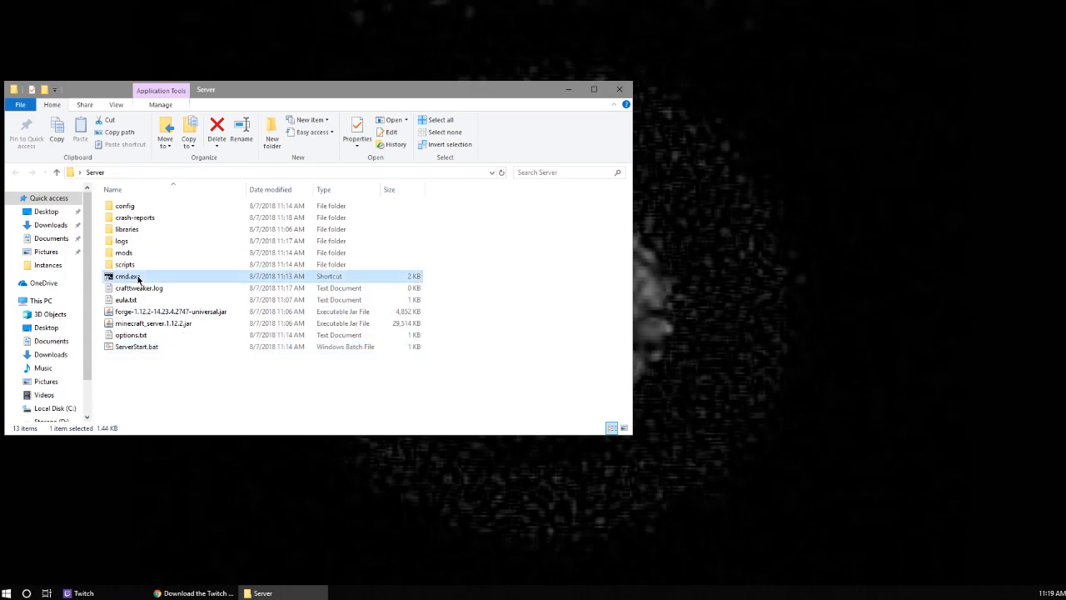
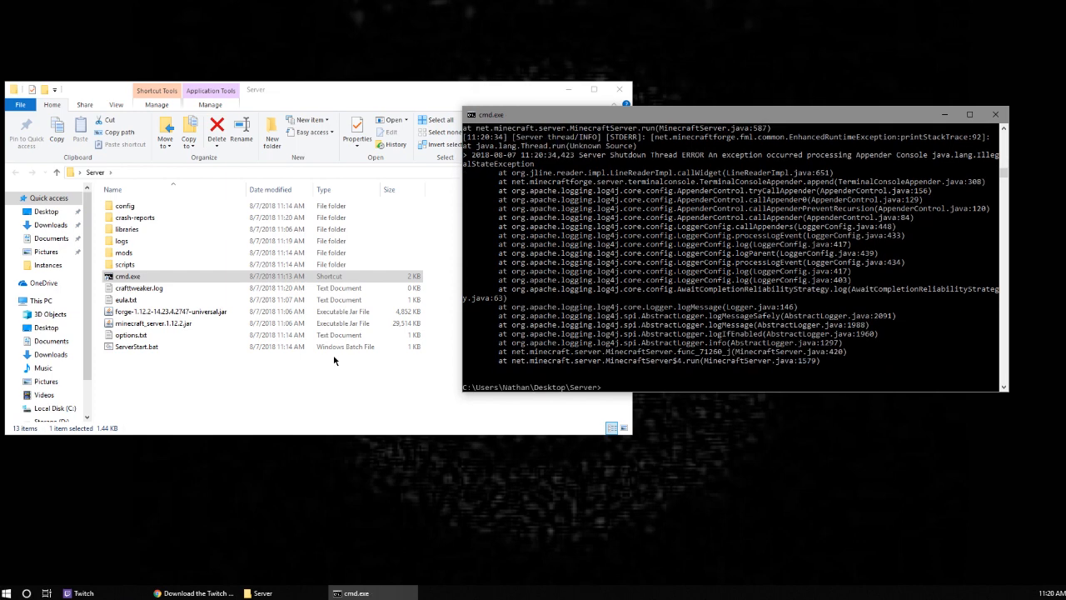
pyautogui.scroll(1, 624, 278)
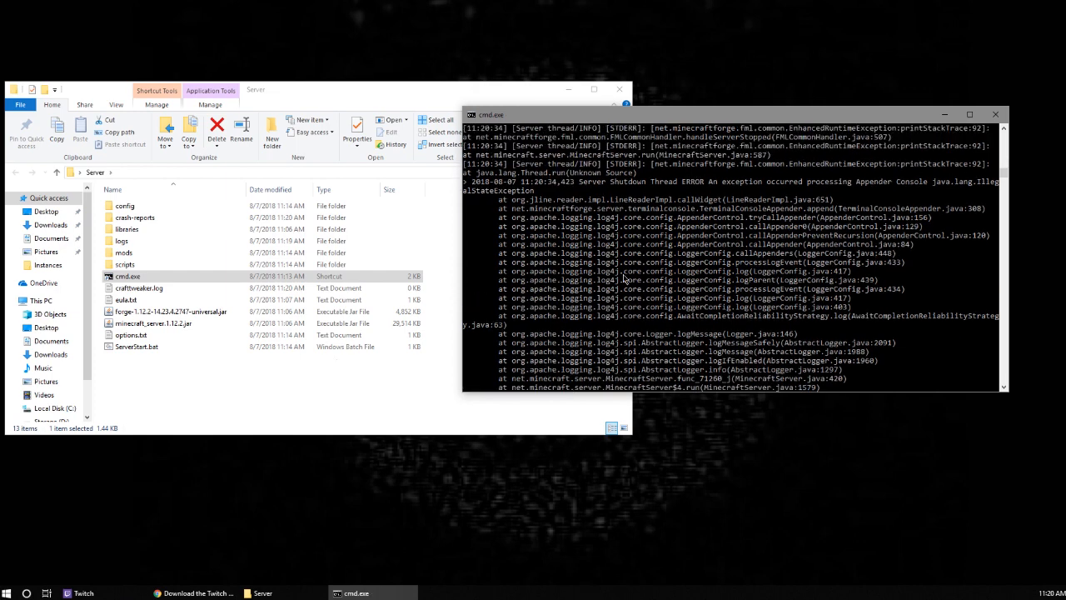
pyautogui.scroll(1, 624, 278)
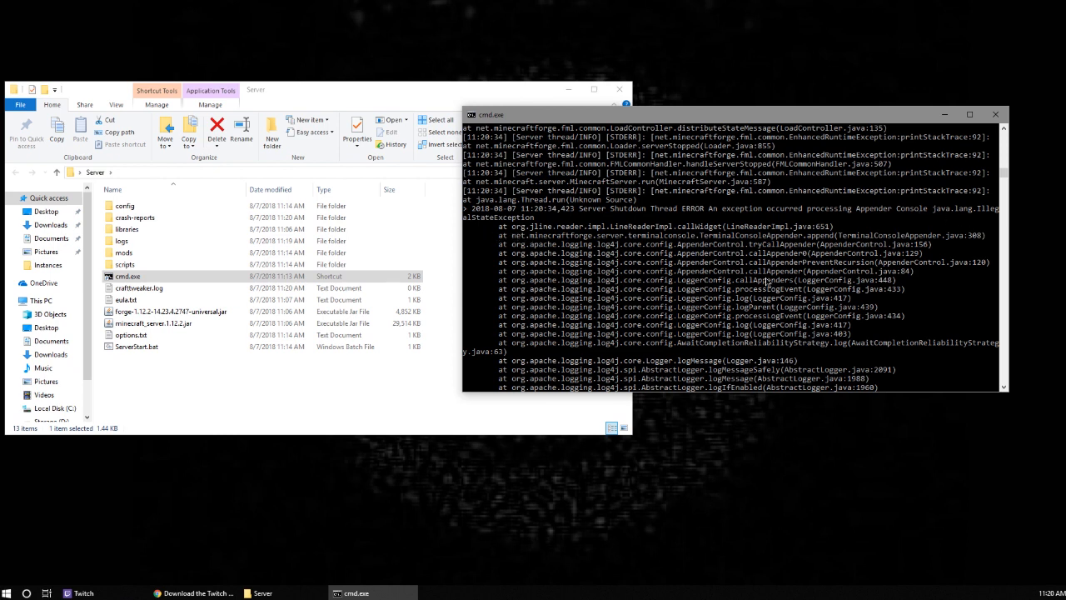
pyautogui.scroll(1, 782, 272)
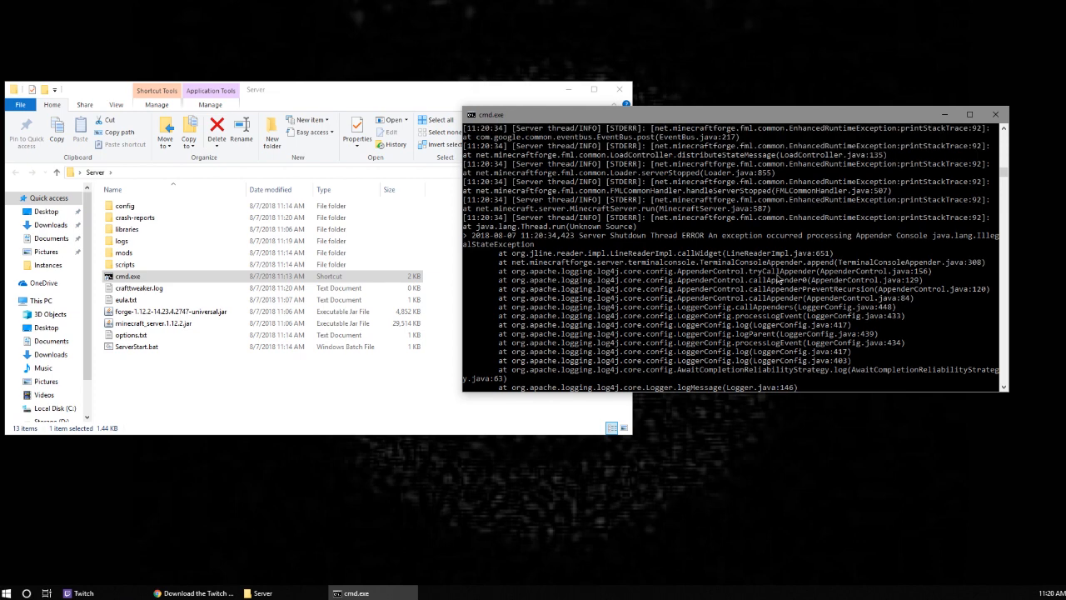
pyautogui.scroll(-3, 780, 277)
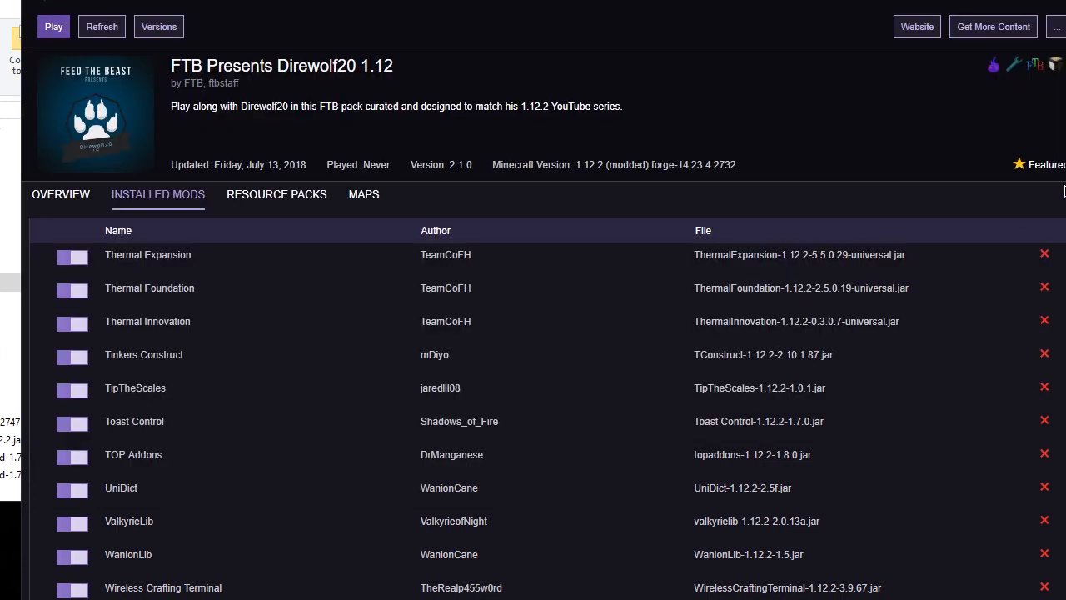
# Check the Locked setting in the Direwolf20 profile options, close the dialog, and look through the installed mods list
pyautogui.click(1055, 27)
pyautogui.click(979, 77)
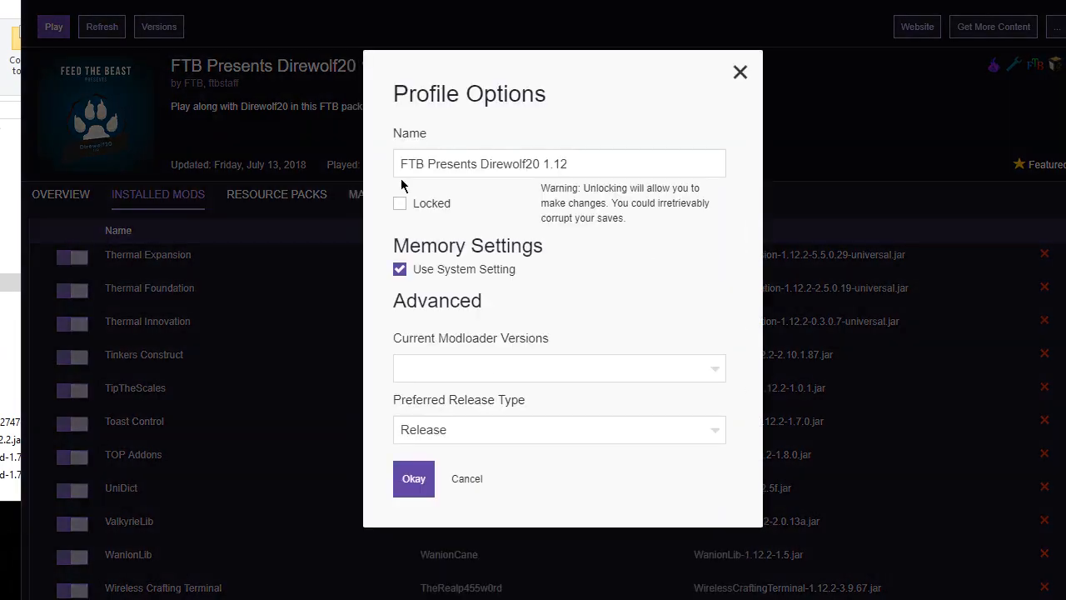
pyautogui.click(414, 479)
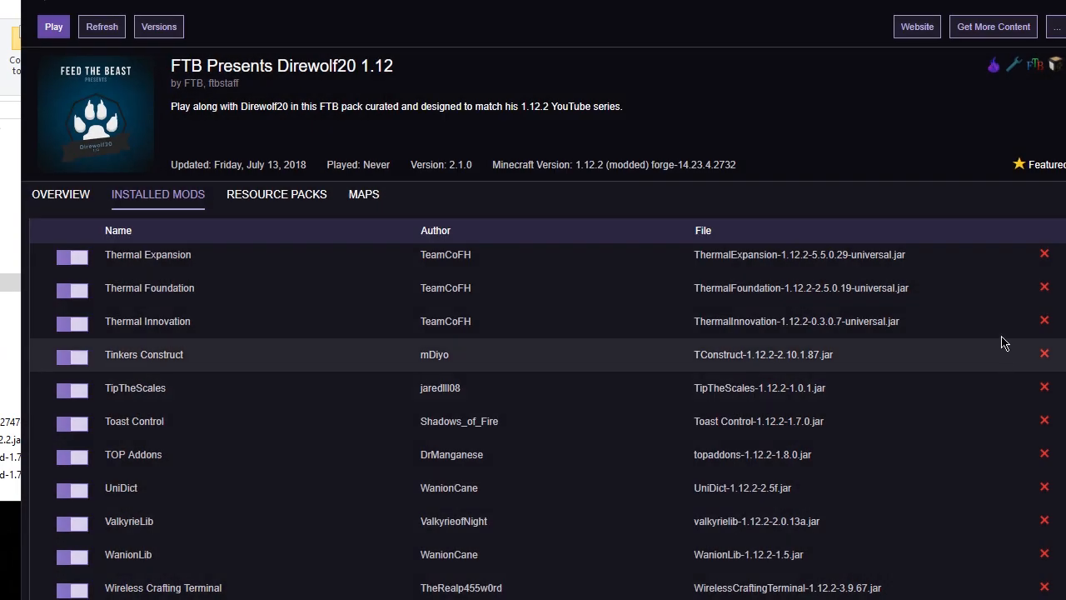
pyautogui.scroll(5, 999, 341)
pyautogui.scroll(20, 1000, 341)
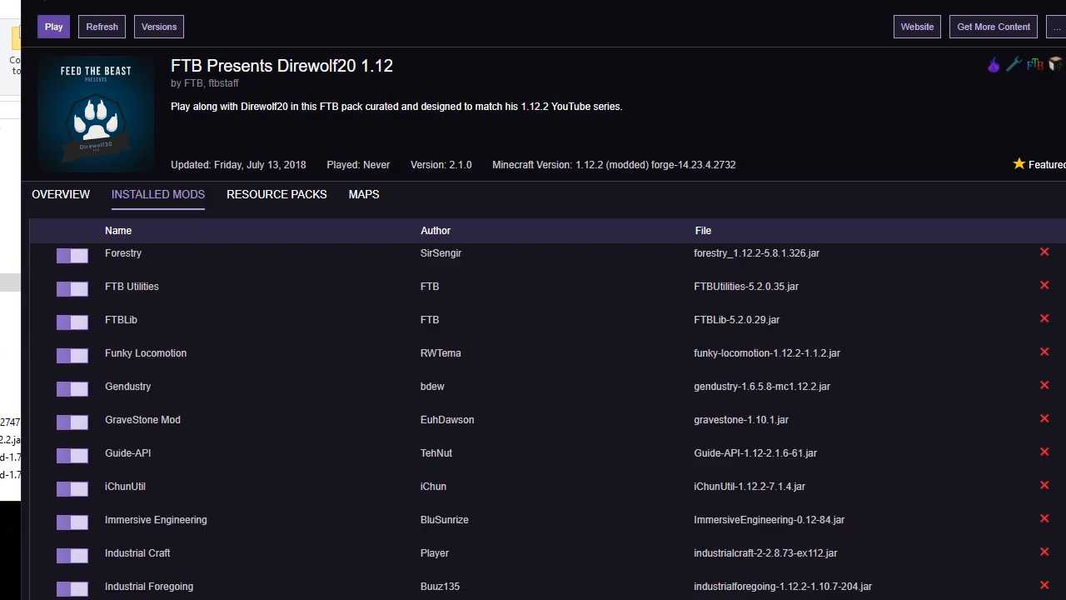
pyautogui.scroll(-20, 209, 310)
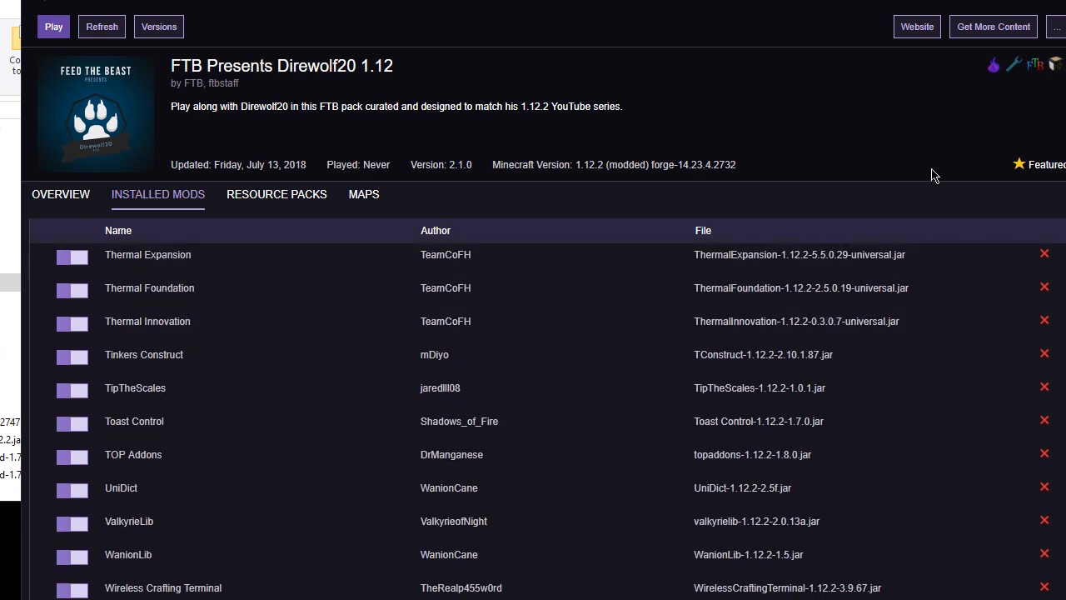
# Look into the server's mods folder in File Explorer, then return to the Server folder and check its remaining files
pyautogui.click(9, 265)
pyautogui.doubleClick(7, 282)
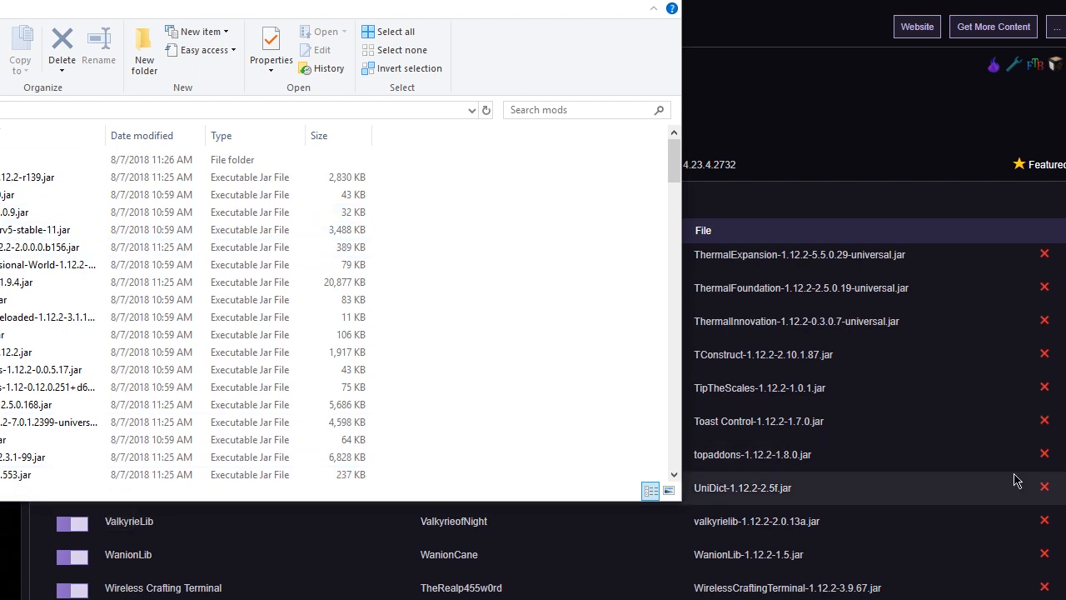
pyautogui.press('BackSpace')
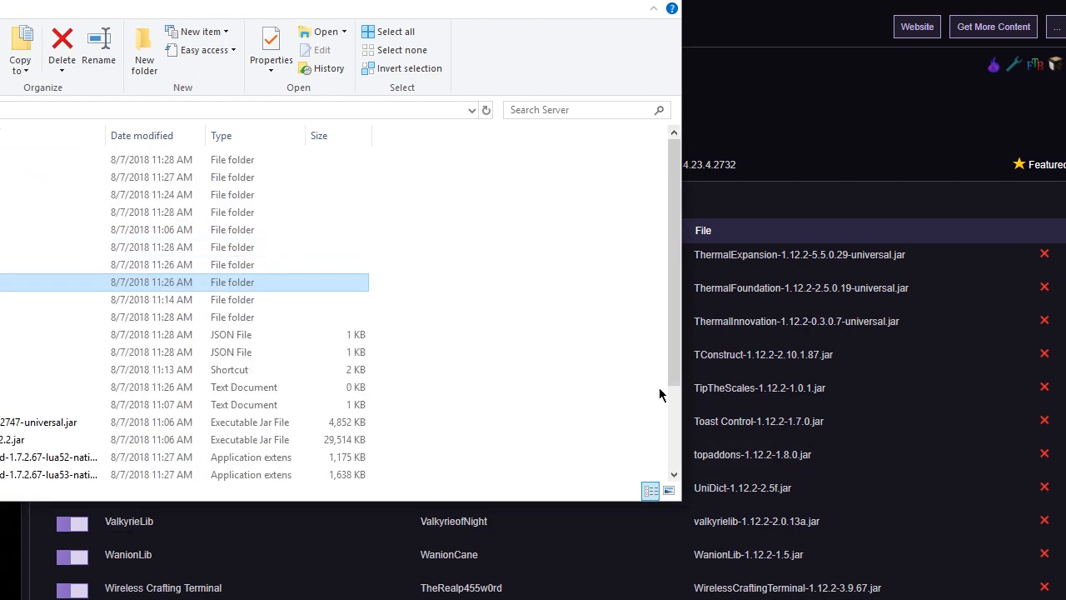
pyautogui.scroll(-2, 508, 315)
# Run the list command in the server console to check which players are online
pyautogui.click(1064, 319)
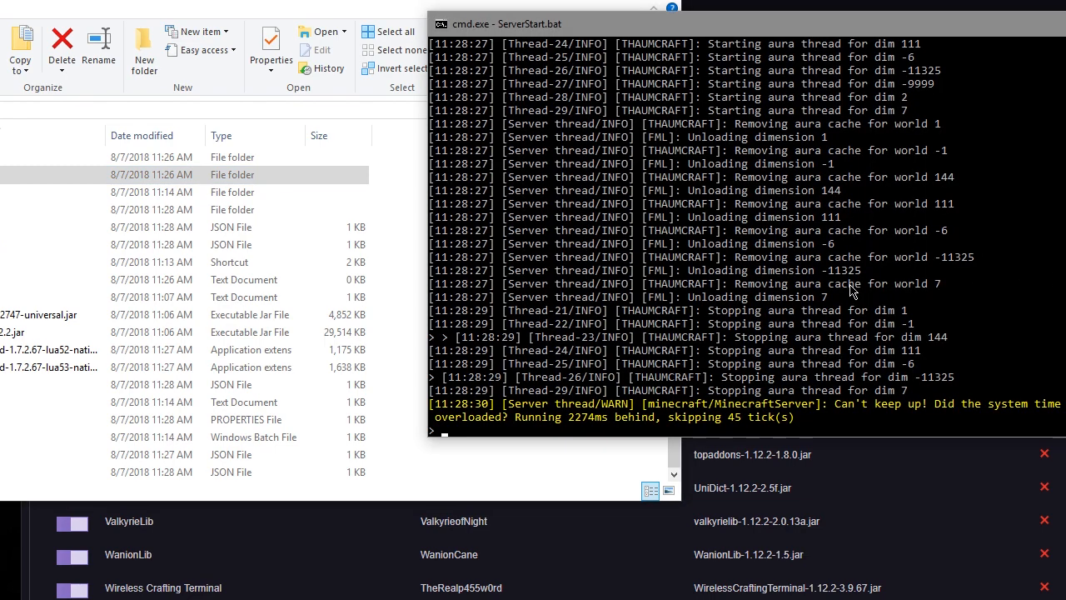
pyautogui.write('list')
pyautogui.press('Return')
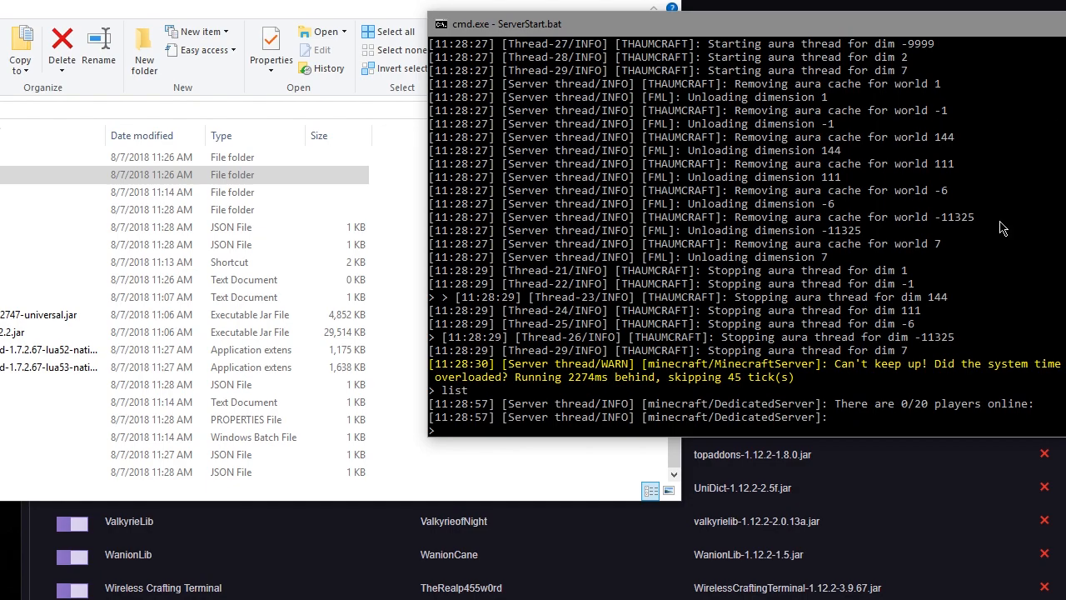
pyautogui.click(958, 311)
pyautogui.click(910, 417)
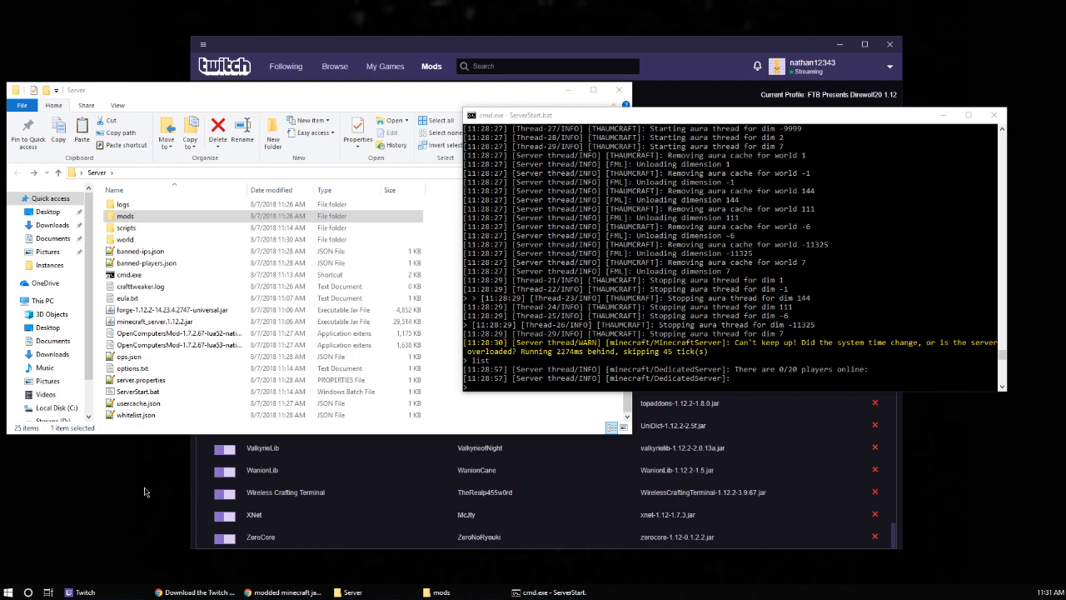
pyautogui.click(616, 332)
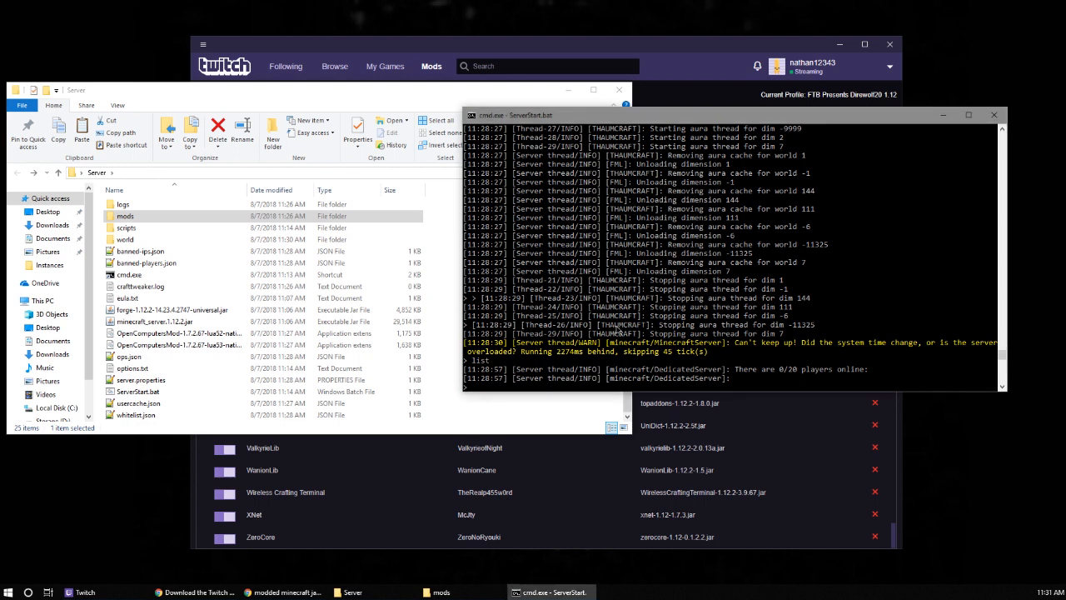
pyautogui.hotkey('ctrl', 's')
pyautogui.write('sto')
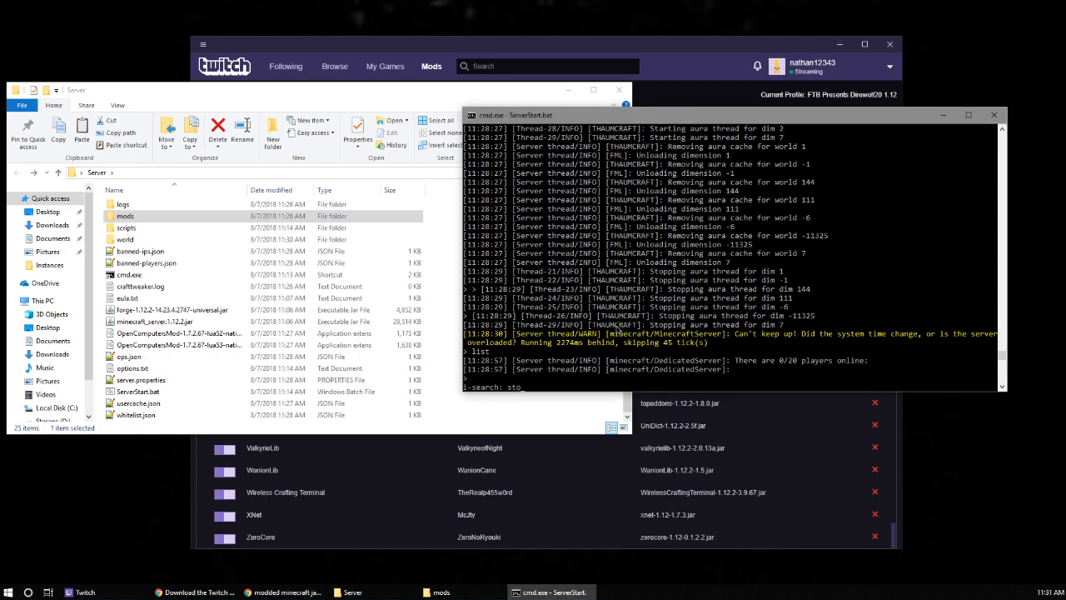
pyautogui.write('p')
pyautogui.press('Return')
pyautogui.click(618, 331)
pyautogui.scroll(-4, 618, 331)
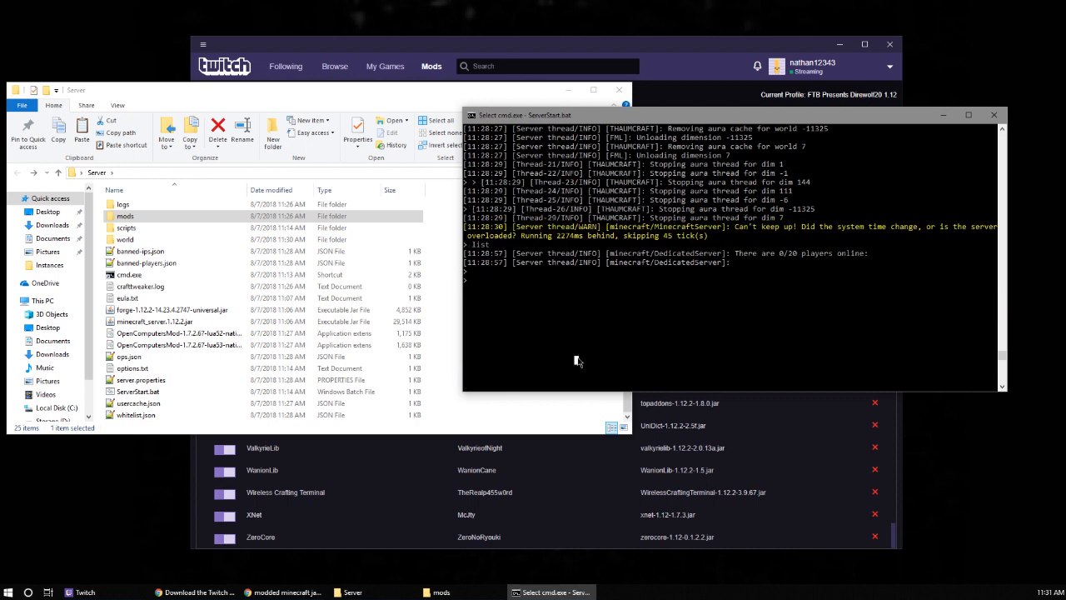
pyautogui.press('Escape')
# Shut down the running server by issuing the stop command in its console
pyautogui.write('stp[')
pyautogui.press('Return')
pyautogui.write('stop')
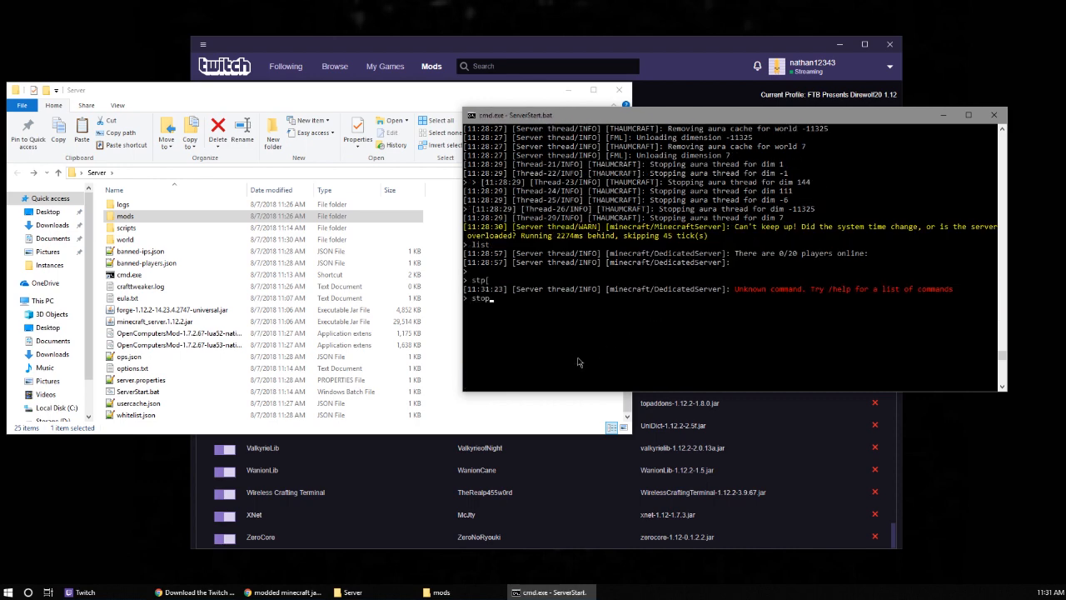
pyautogui.press('Return')
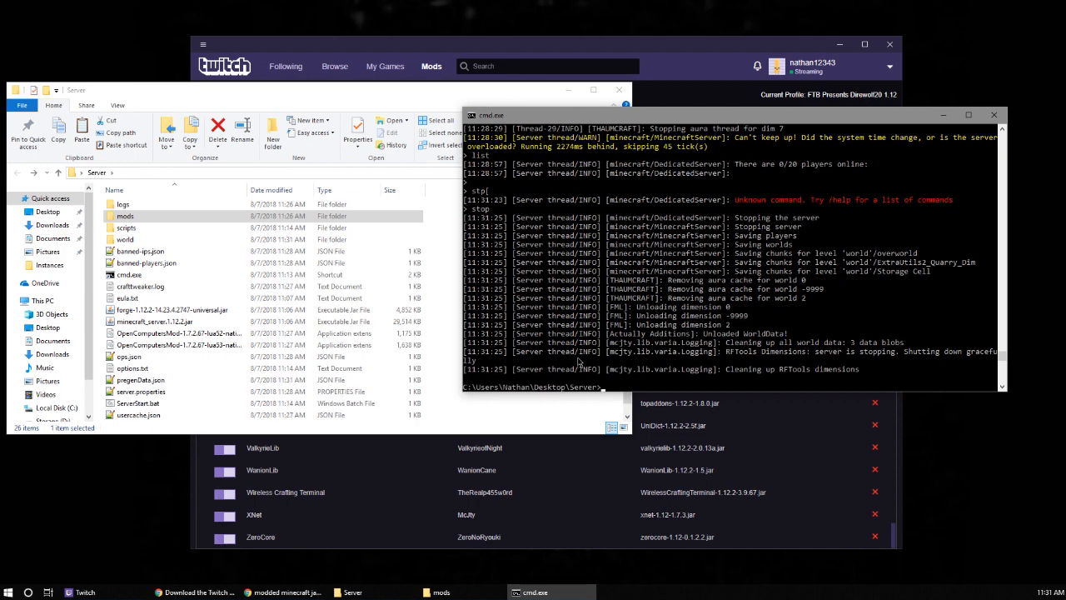
# Run ipconfig at the command prompt and highlight the default gateway address of the Ethernet adapter
pyautogui.write('ipconfig')
pyautogui.press('Return')
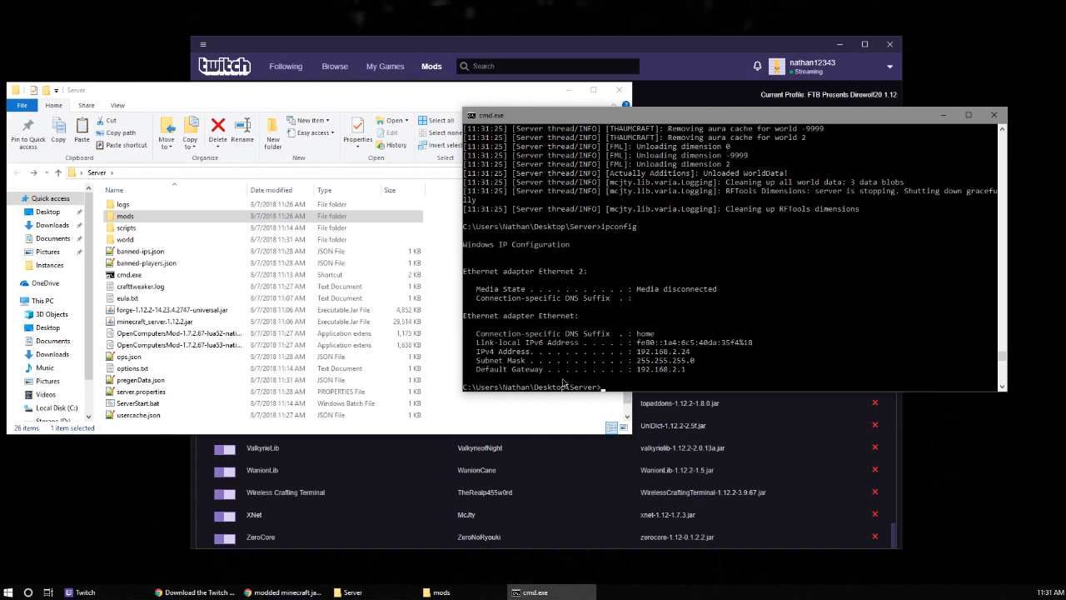
pyautogui.moveTo(636, 369); pyautogui.dragTo(685, 376)
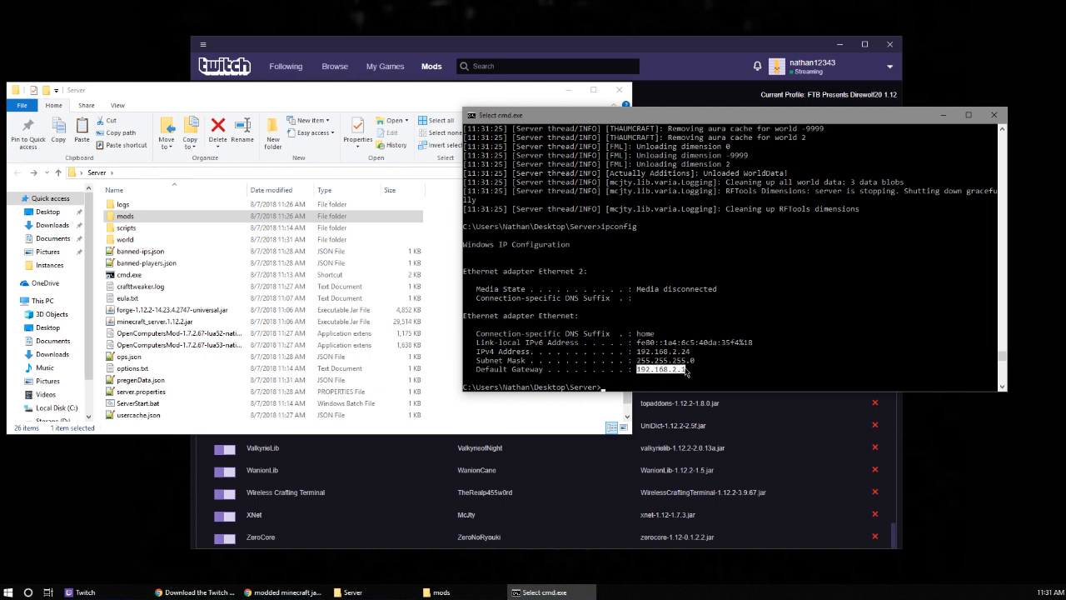
pyautogui.click(684, 371)
# Enter the port number 25565 at the command prompt as a note, then erase it
pyautogui.write('25565')
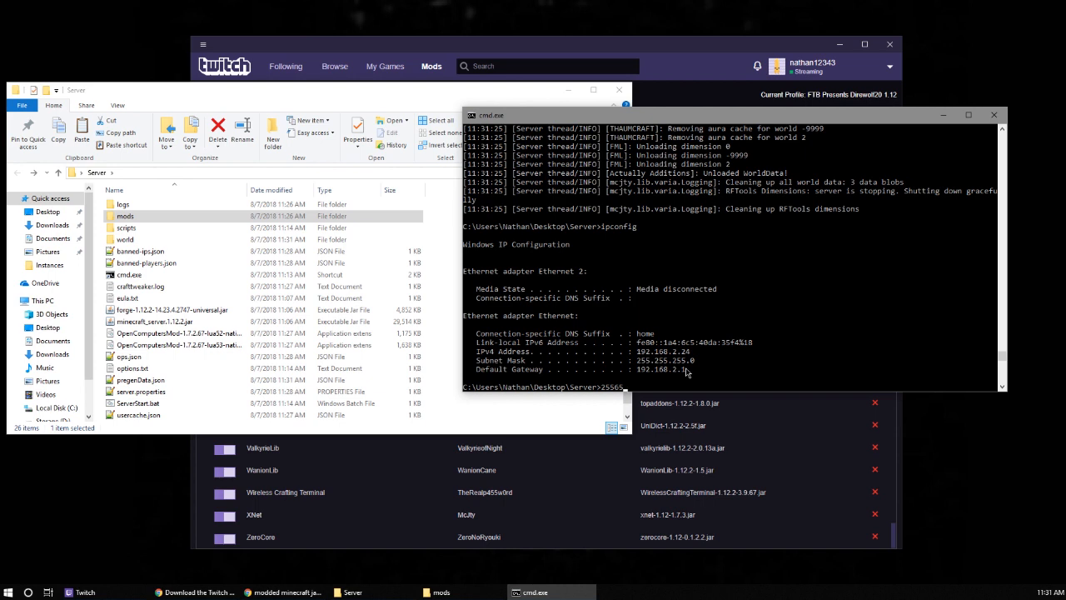
pyautogui.press('BackSpace')
pyautogui.press('BackSpace')
pyautogui.press('BackSpace')
pyautogui.press('BackSpace')
pyautogui.press('BackSpace')
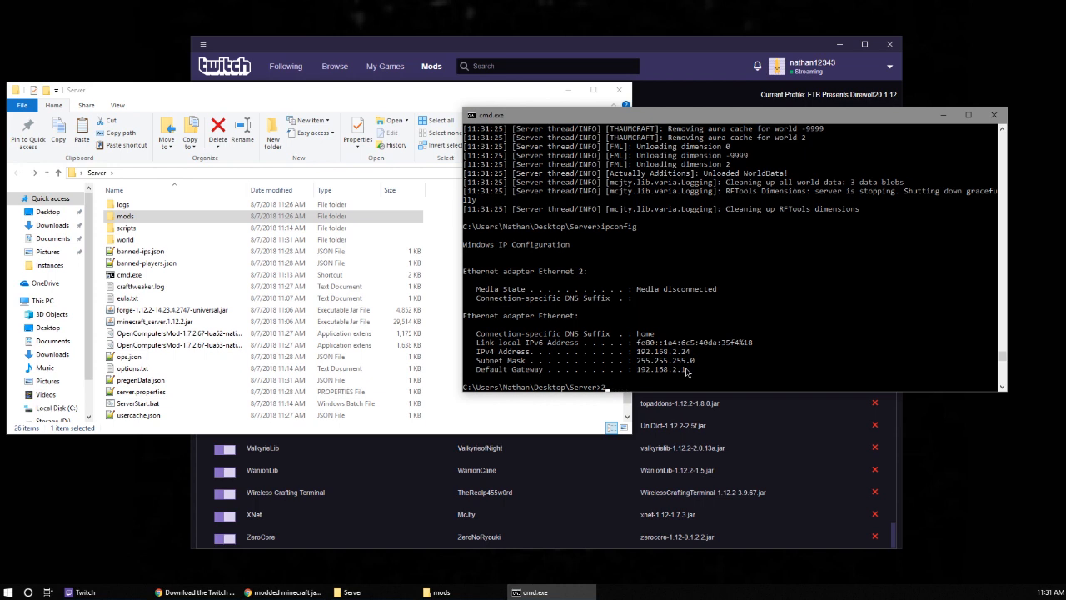